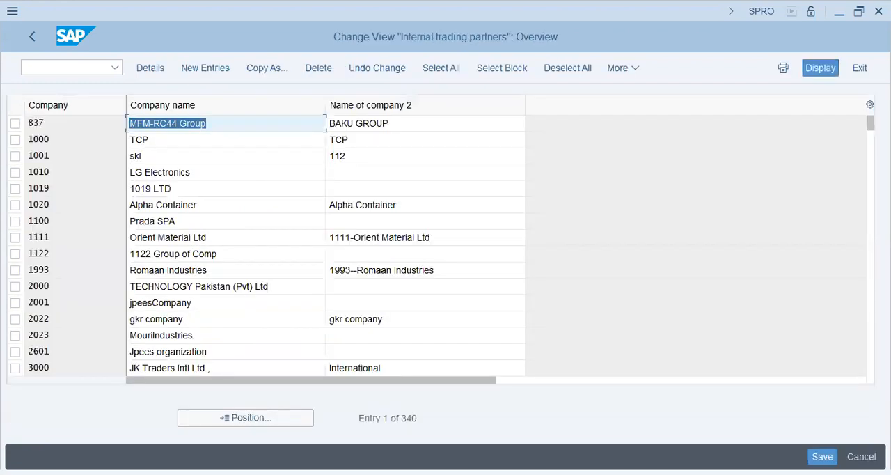
# Look up company T59 in the internal trading partners list, check its entry, and return to the implementation guide.
pyautogui.click(265, 419)
pyautogui.write('t59')
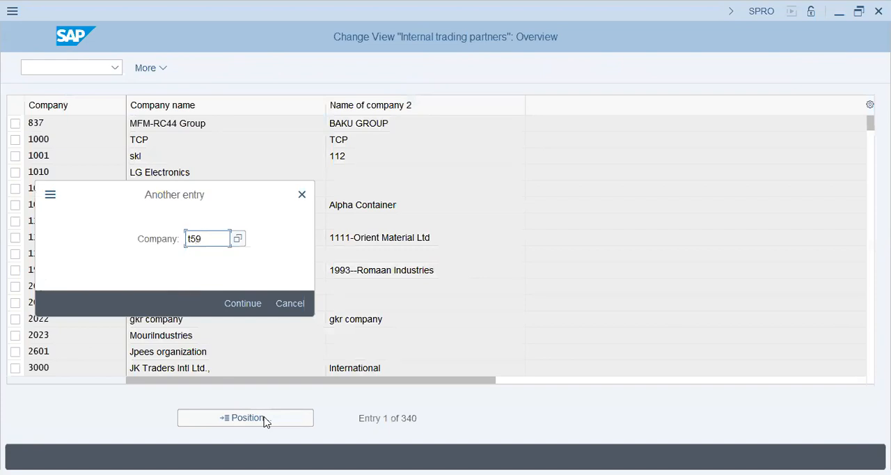
pyautogui.press('Return')
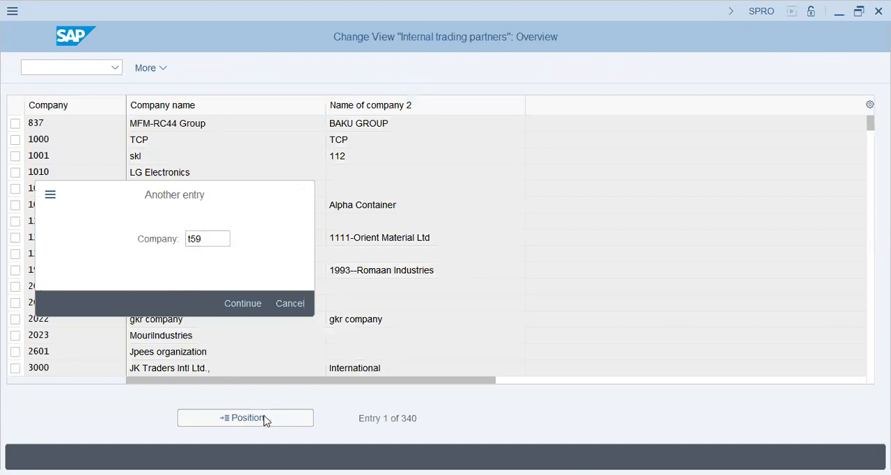
pyautogui.click(398, 124)
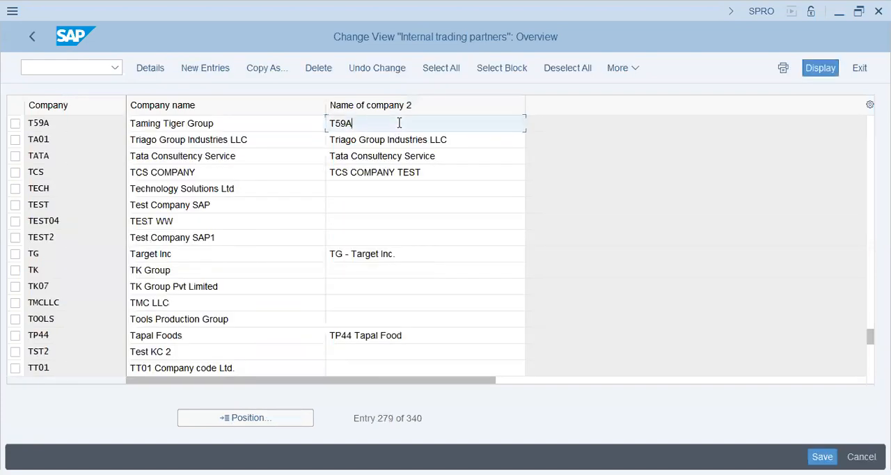
pyautogui.click(32, 31)
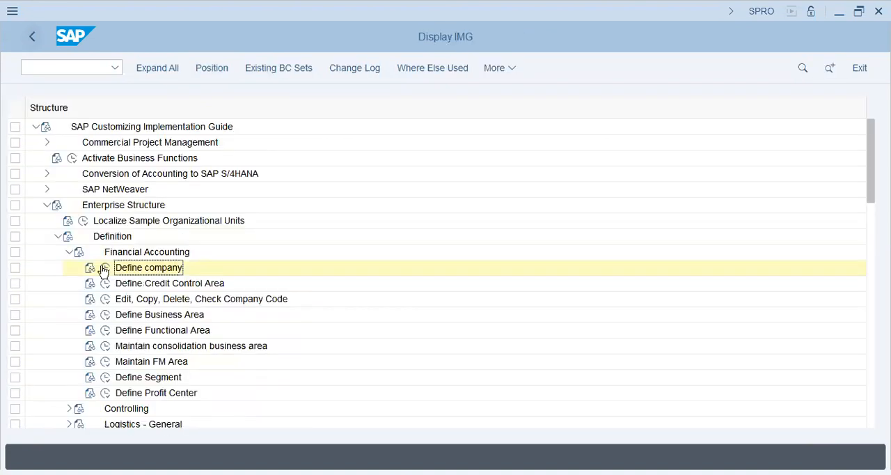
# Open Edit Company Code Data and start a new entry with company code T59U.
pyautogui.click(106, 299)
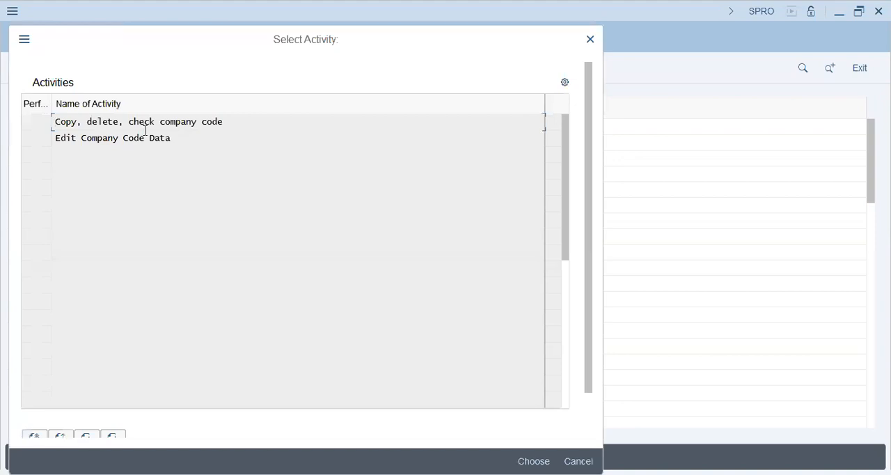
pyautogui.doubleClick(144, 139)
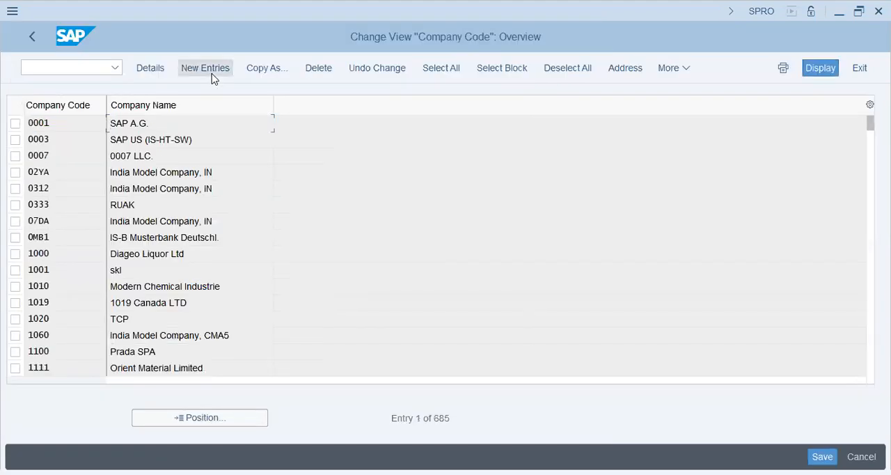
pyautogui.click(205, 68)
pyautogui.write('t500')
pyautogui.press('BackSpace')
pyautogui.press('BackSpace')
pyautogui.write('8')
pyautogui.press('BackSpace')
pyautogui.write('9')
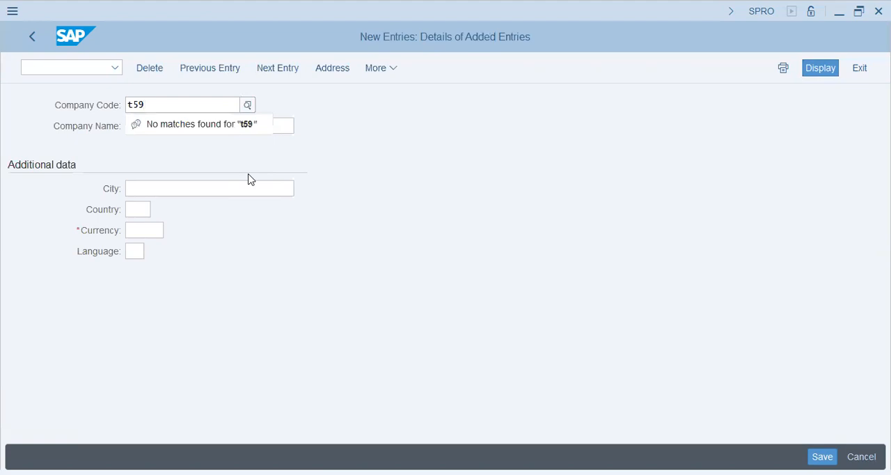
pyautogui.write('U')
pyautogui.press('Tab')
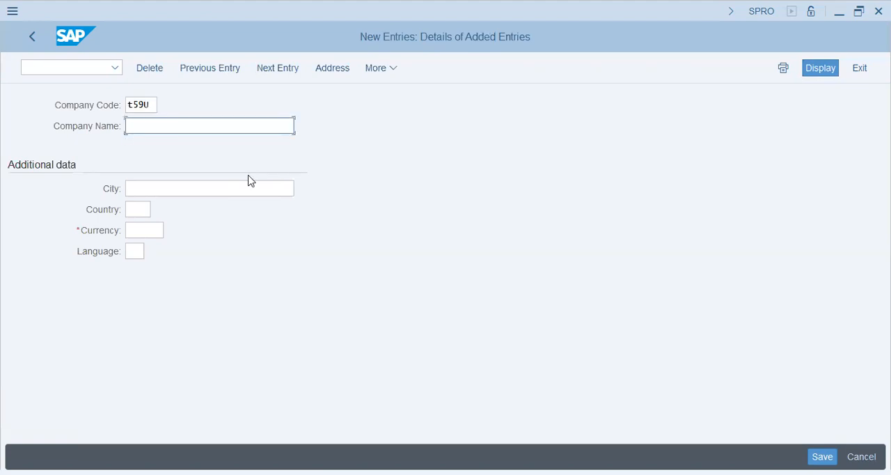
# Name the new company code "T59 - Taming Tiger UAE".
pyautogui.write('T59 - Taming tiger')
pyautogui.press('BackSpace')
pyautogui.press('BackSpace')
pyautogui.press('BackSpace')
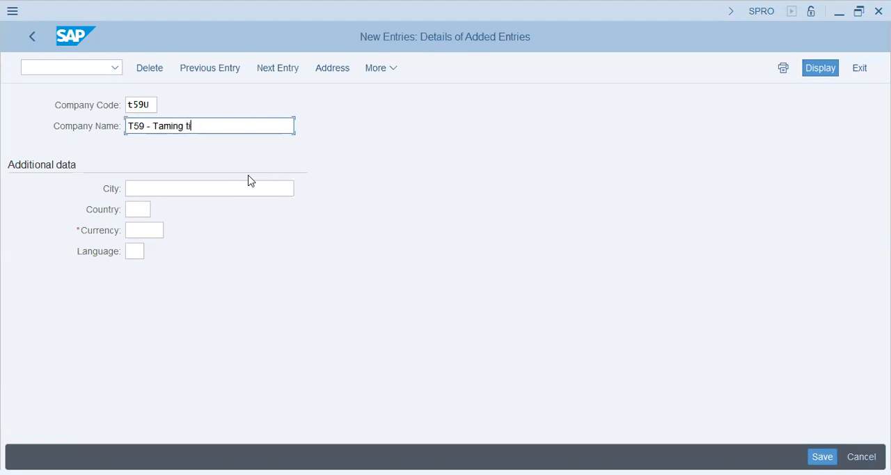
pyautogui.write('Tiger UAE')
pyautogui.press('Tab')
# Fill in the company code's additional data with city Dubai, country AE, currency AED and language EN.
pyautogui.write('D')
pyautogui.press('Down')
pyautogui.press('Tab')
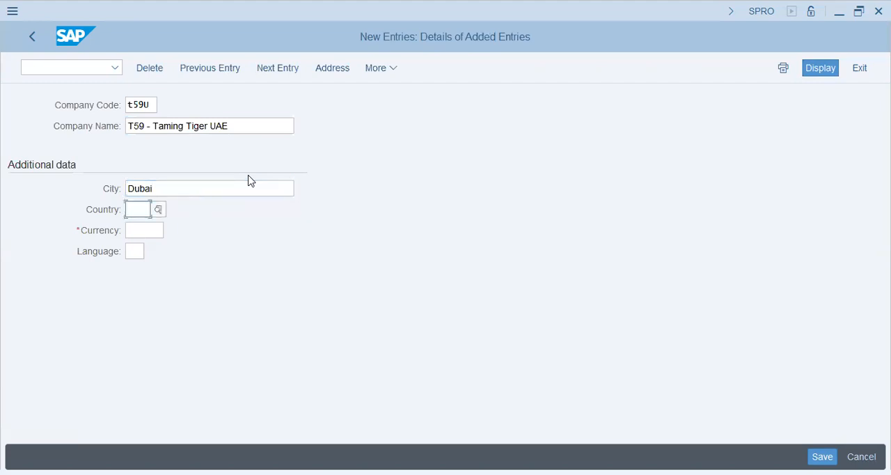
pyautogui.write('ae')
pyautogui.press('Tab')
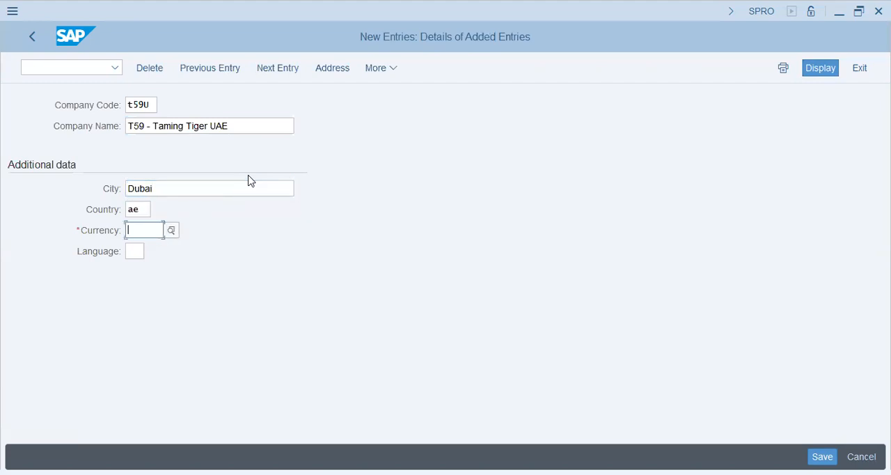
pyautogui.write('aed')
pyautogui.press('Tab')
pyautogui.write('en')
pyautogui.press('Return')
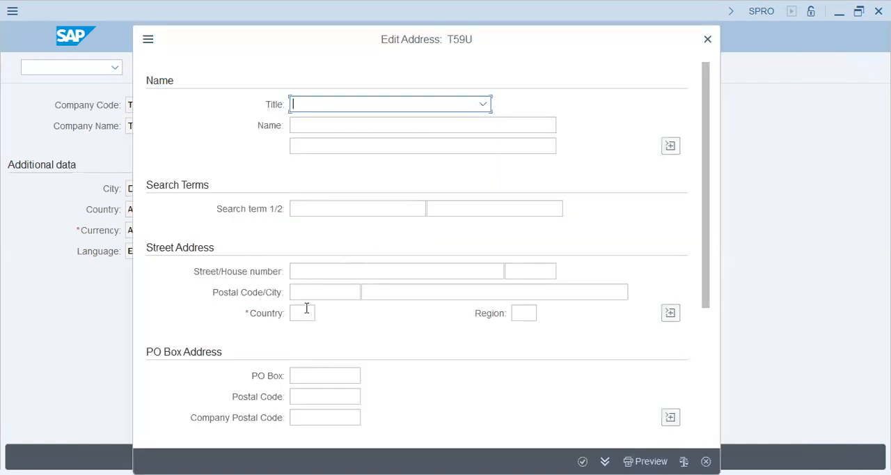
# Save the company code with address country AE under the T59A - Taming Tiger Group customizing request, and return to the implementation guide.
pyautogui.click(304, 317)
pyautogui.write('ae')
pyautogui.click(583, 461)
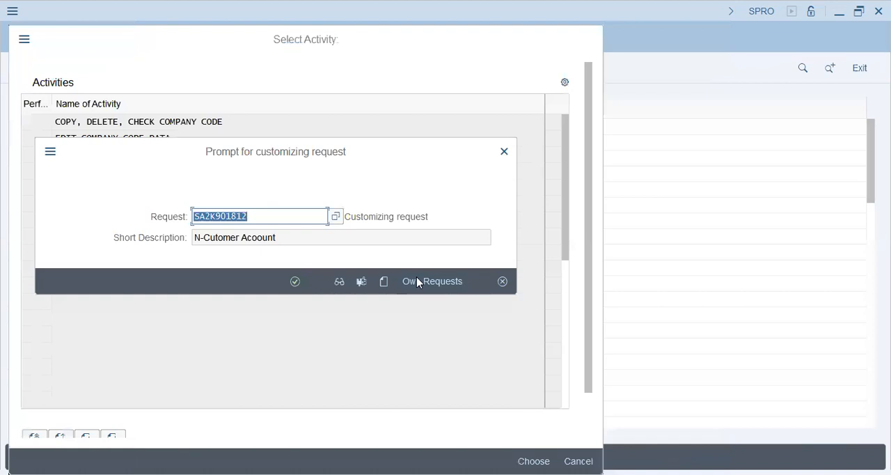
pyautogui.click(418, 282)
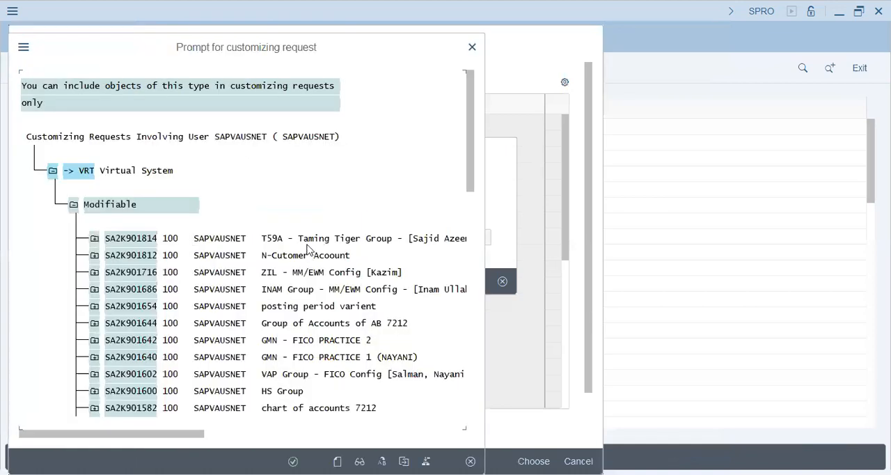
pyautogui.doubleClick(309, 244)
pyautogui.click(296, 281)
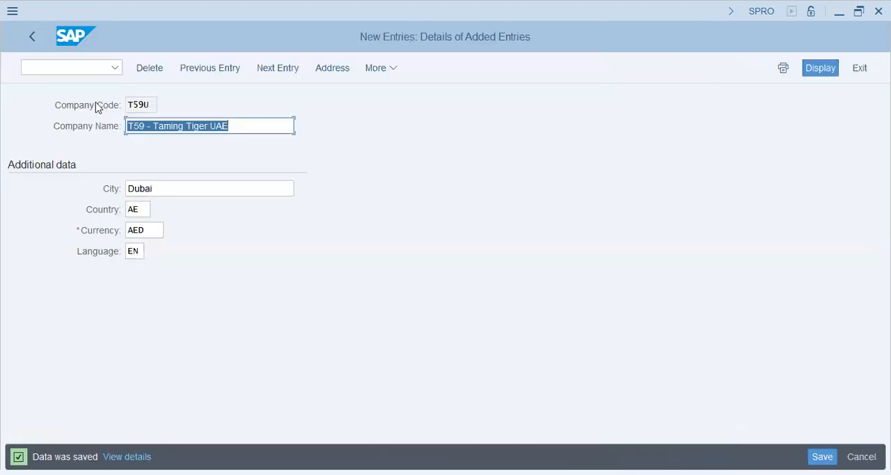
pyautogui.click(36, 33)
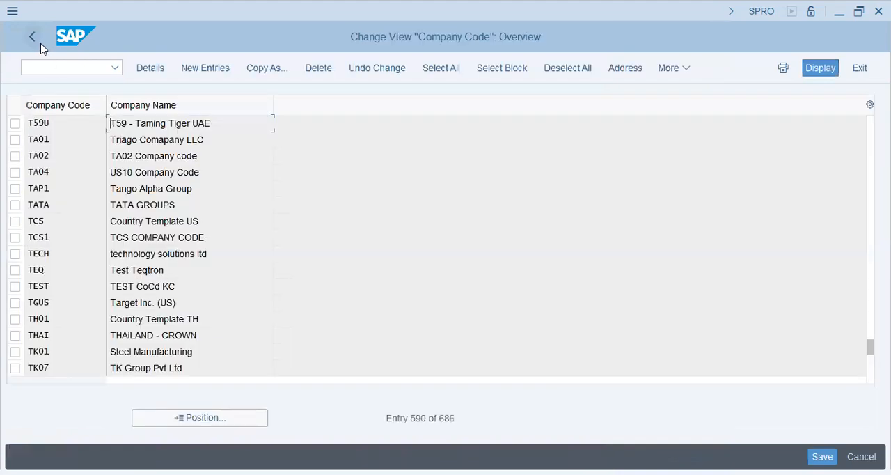
pyautogui.press('F3')
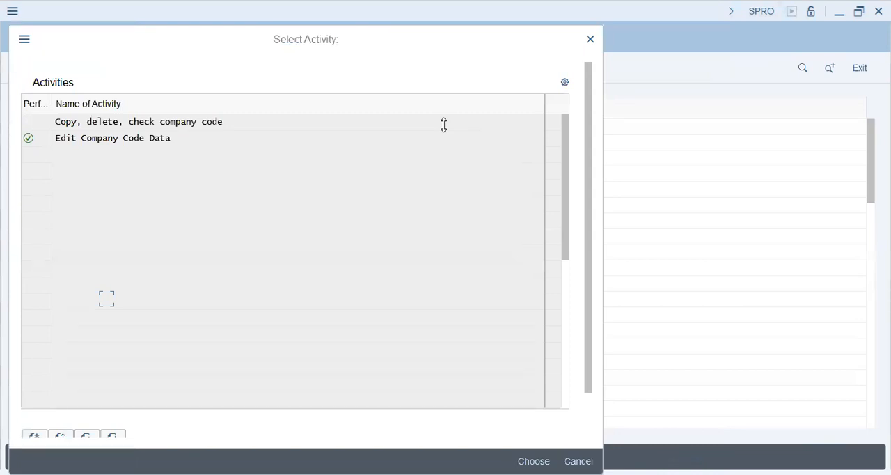
pyautogui.click(591, 40)
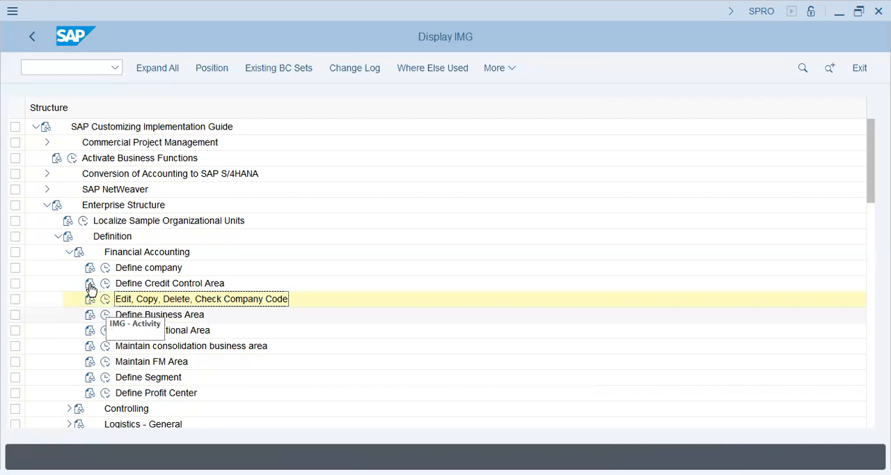
# Collapse Financial Accounting, expand Logistics - General, and check the valuation level setting under Define valuation level.
pyautogui.click(70, 252)
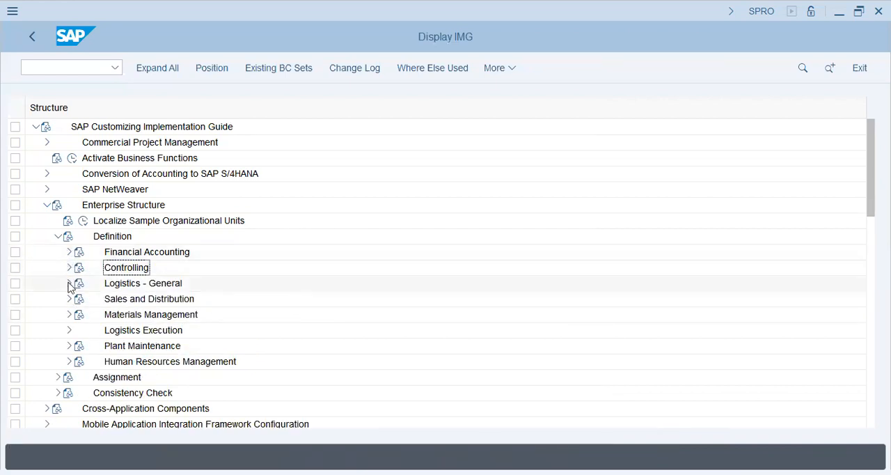
pyautogui.click(69, 282)
pyautogui.click(132, 303)
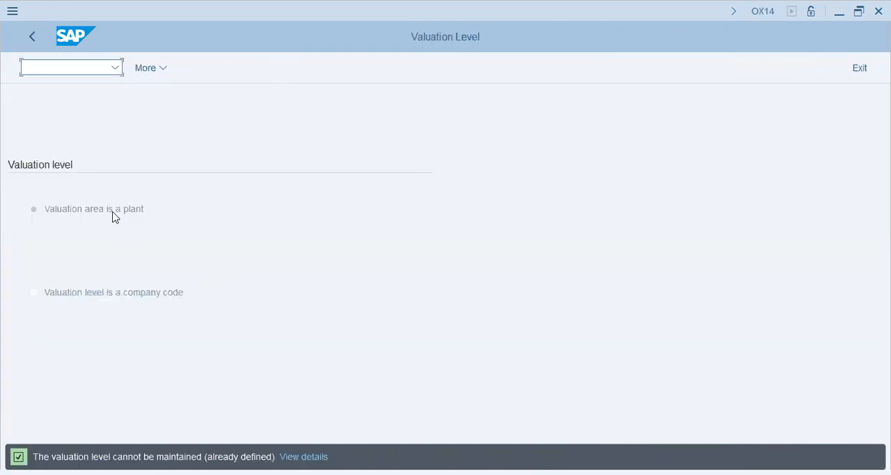
pyautogui.click(81, 216)
pyautogui.click(32, 41)
# Open the Define Plant activity and start a new entry with plant code T59U.
pyautogui.click(105, 314)
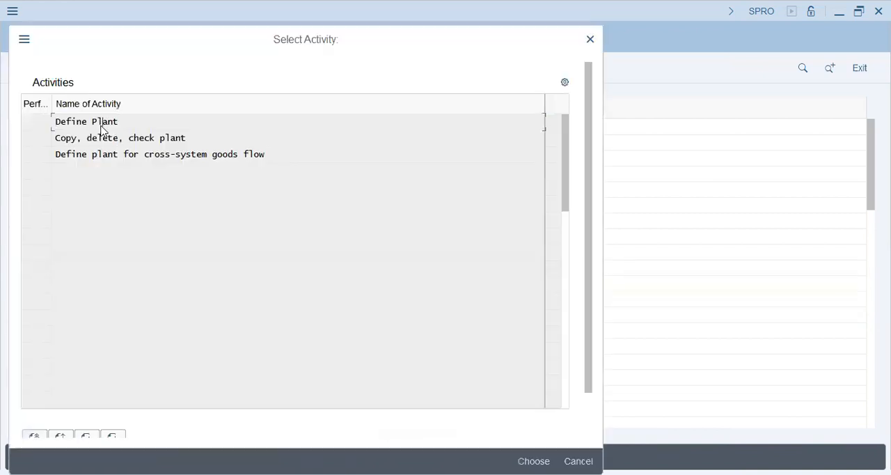
pyautogui.doubleClick(101, 126)
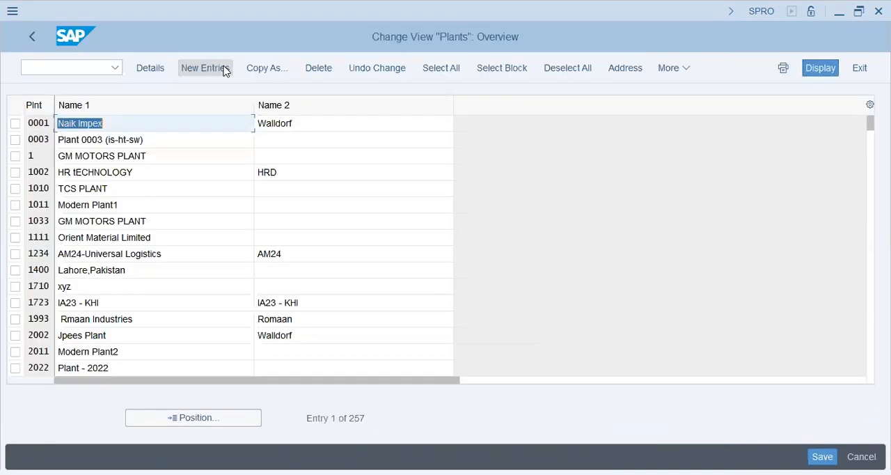
pyautogui.click(225, 68)
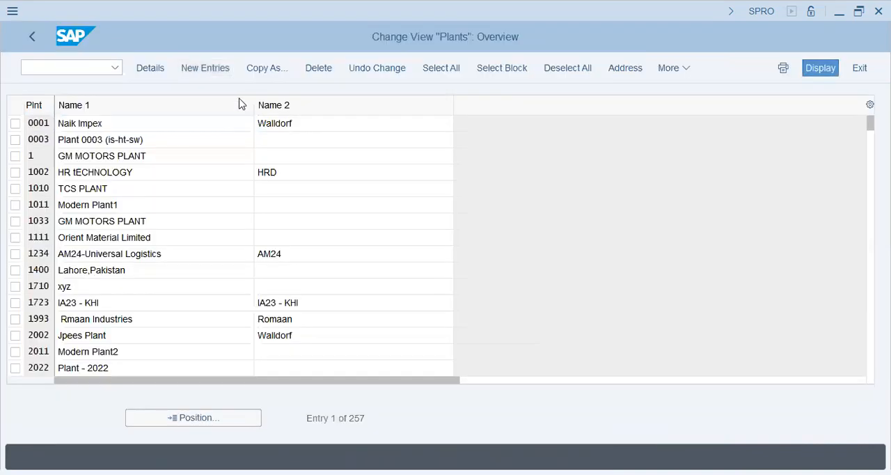
pyautogui.write('t59u')
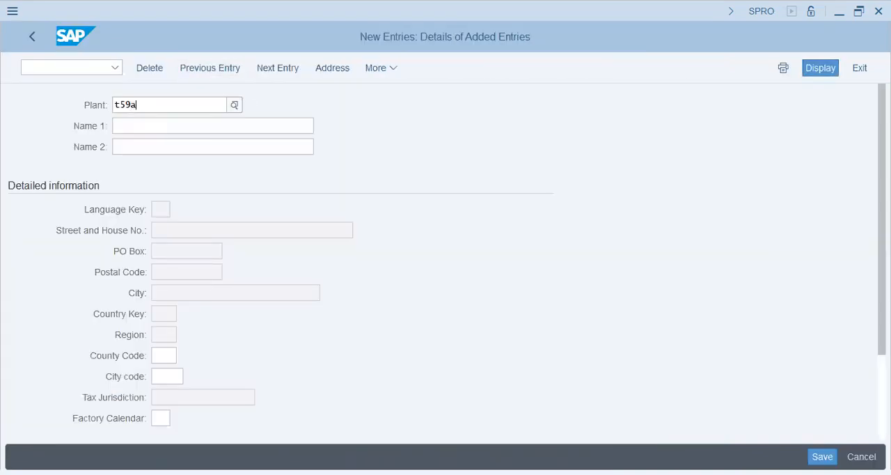
pyautogui.press('Tab')
# Set the plant's Name 1 to "T59U - Taming Tiger" and Name 2 to "Plant - Taming Tiger".
pyautogui.write('T59')
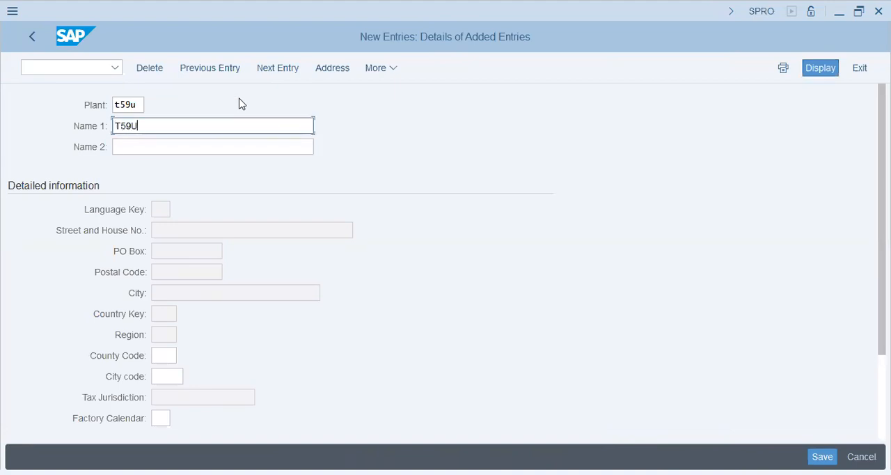
pyautogui.write('U - Taming Tiger')
pyautogui.press('Tab')
pyautogui.write('Pl')
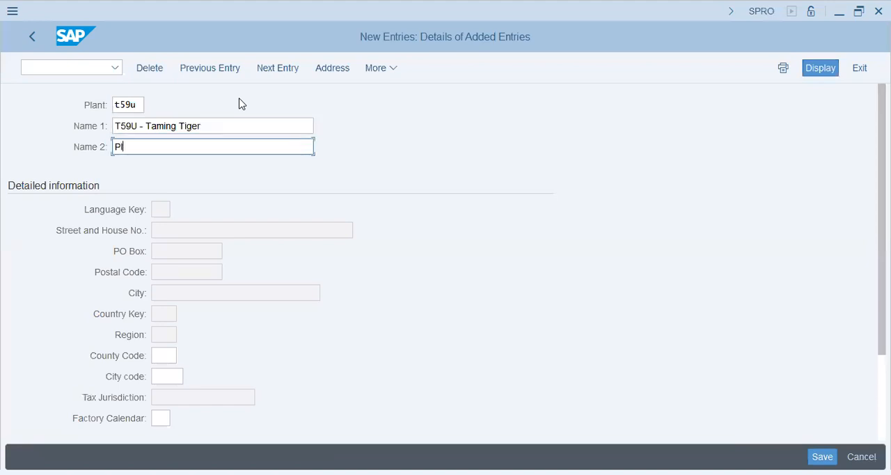
pyautogui.write('ant - Taming Tiger')
pyautogui.press('Tab')
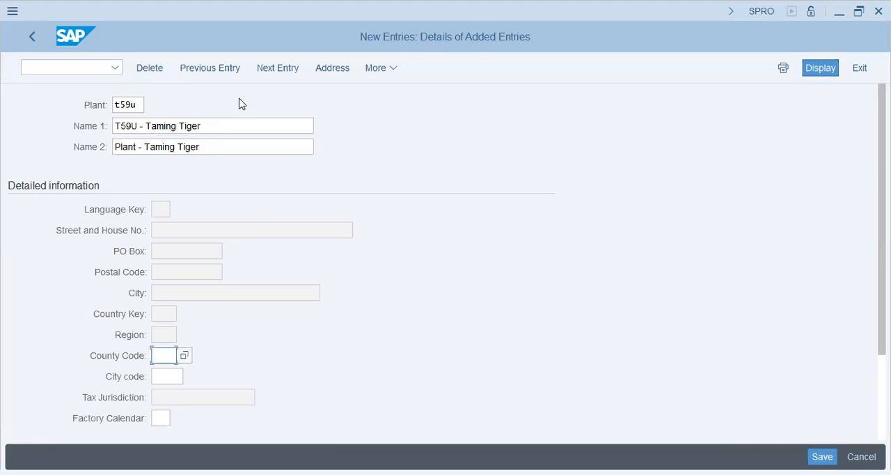
# Save the plant with address country AE, accept the proposed customizing request, and leave the plant activity.
pyautogui.click(822, 456)
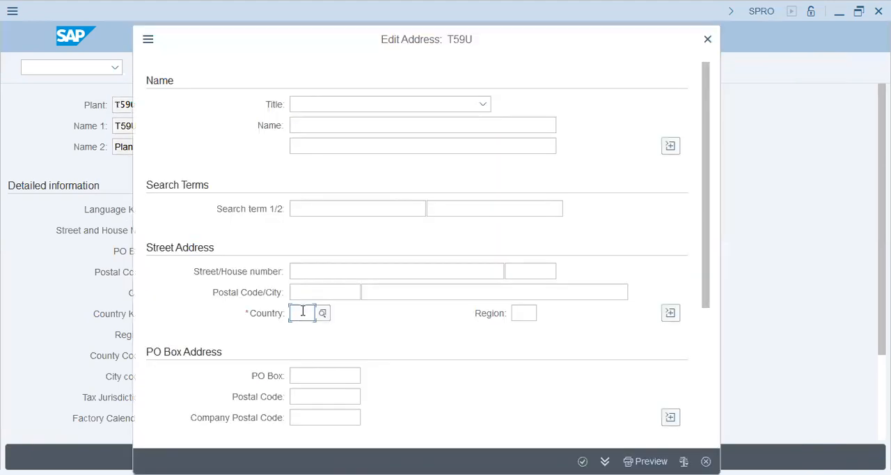
pyautogui.write('ae')
pyautogui.press('Return')
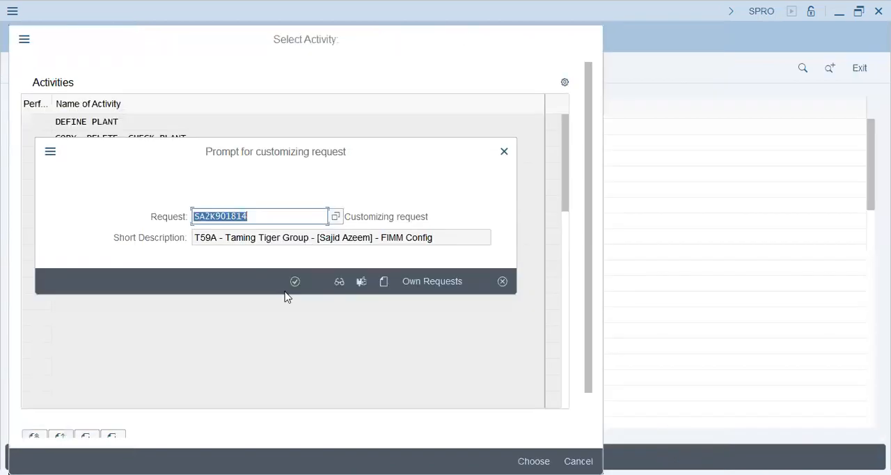
pyautogui.click(296, 282)
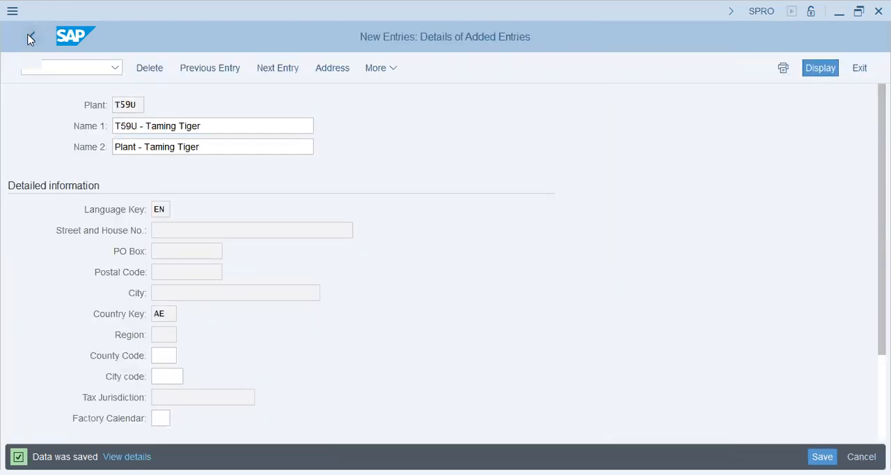
pyautogui.click(30, 37)
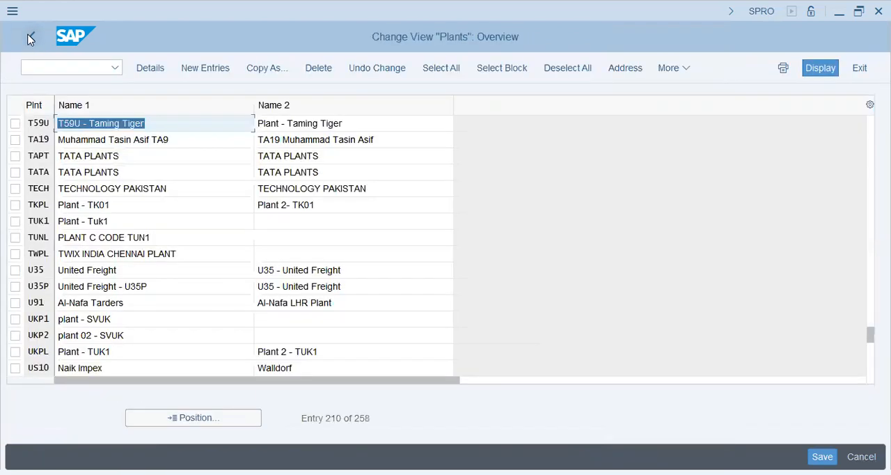
pyautogui.click(30, 38)
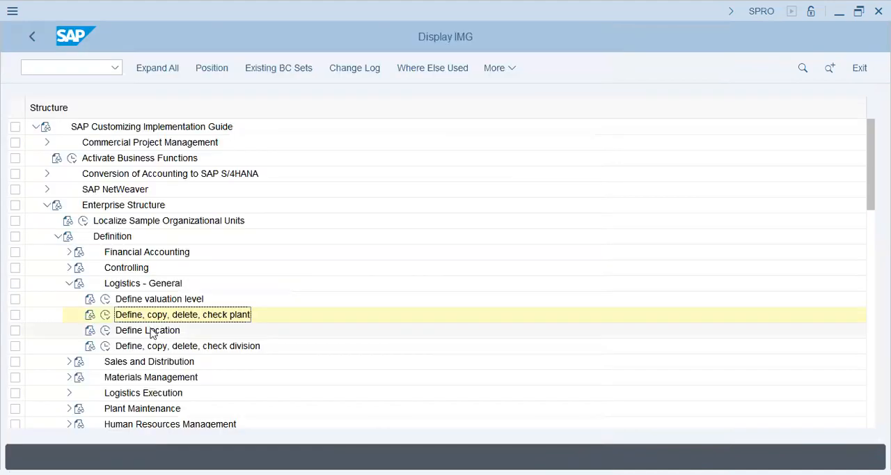
# Open the Define Location activity and start a new entry for plant T59U with location code SHJ.
pyautogui.click(152, 330)
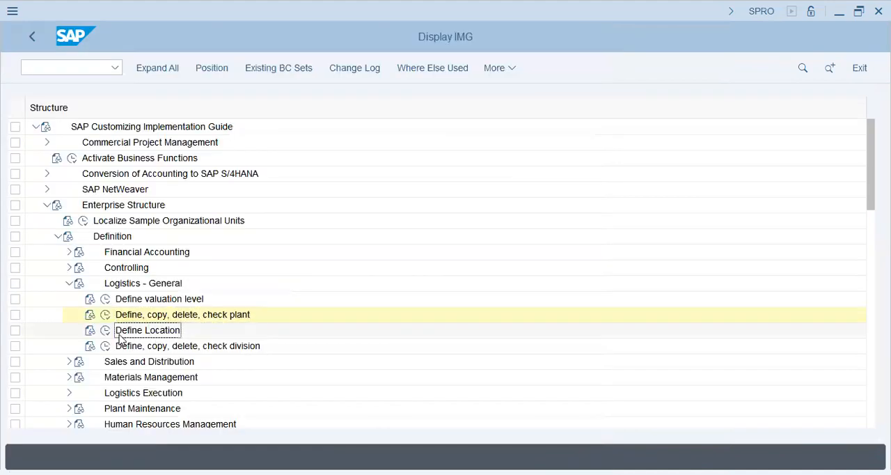
pyautogui.click(104, 332)
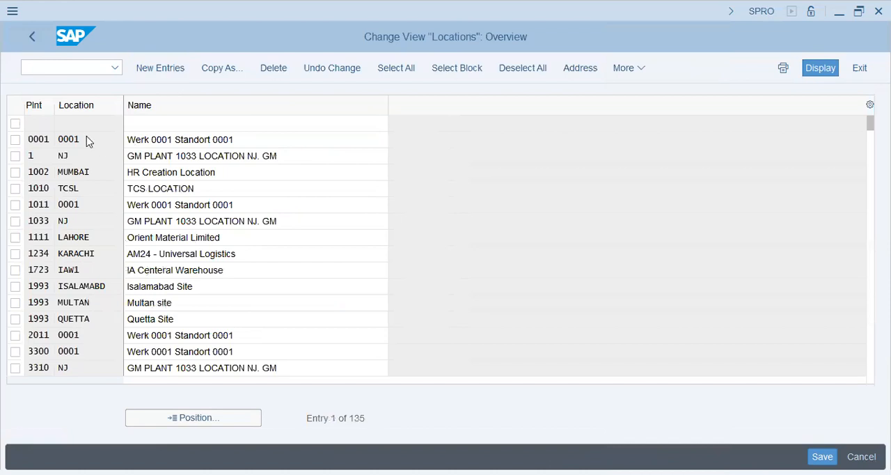
pyautogui.write('t59u')
pyautogui.press('Tab')
pyautogui.write('Sh')
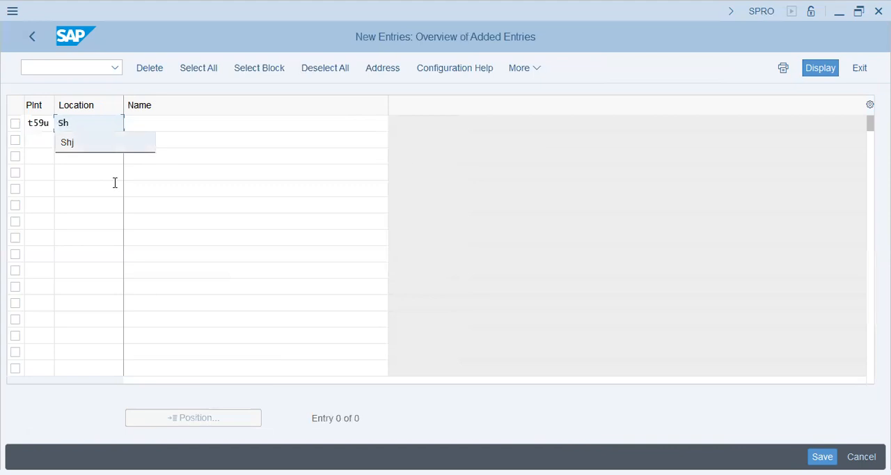
# Name the new location "Sharjah - T59U - Taming Tiger".
pyautogui.press('Tab')
pyautogui.write('Shar')
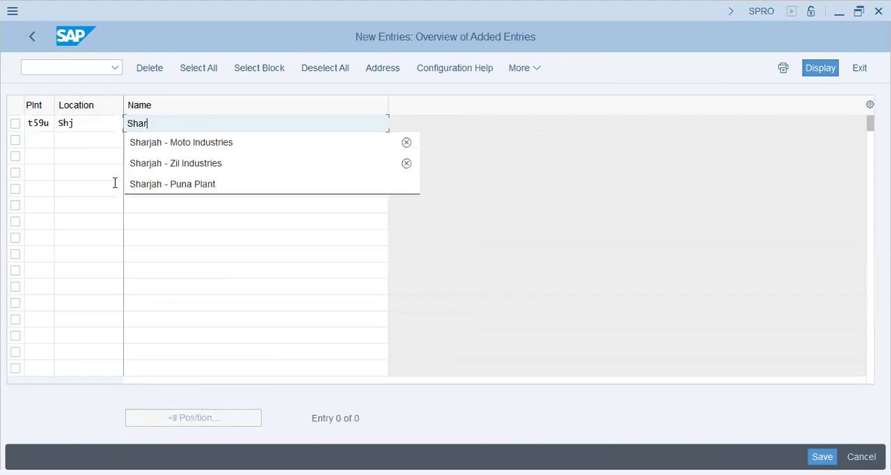
pyautogui.write('jah - T59')
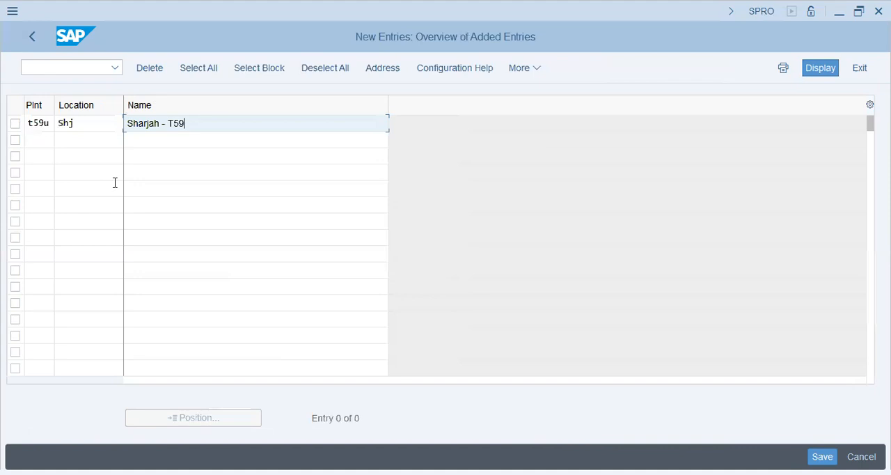
pyautogui.write('U - Taming Tiger')
pyautogui.press('Return')
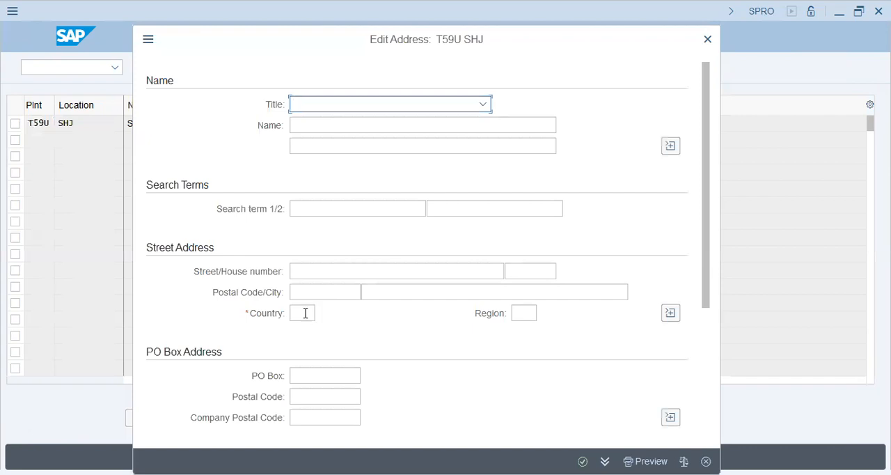
# Save the location with address country AE, accept the proposed customizing request, and return to the implementation guide.
pyautogui.click(304, 313)
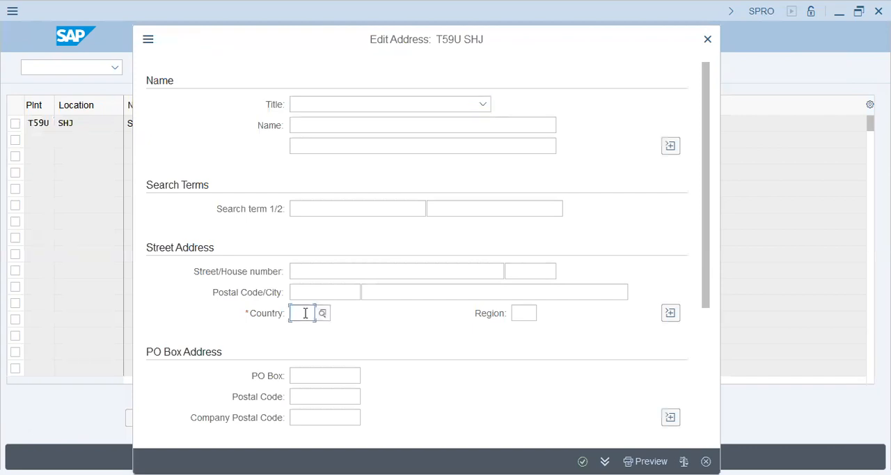
pyautogui.write('ae')
pyautogui.press('Tab')
pyautogui.press('Return')
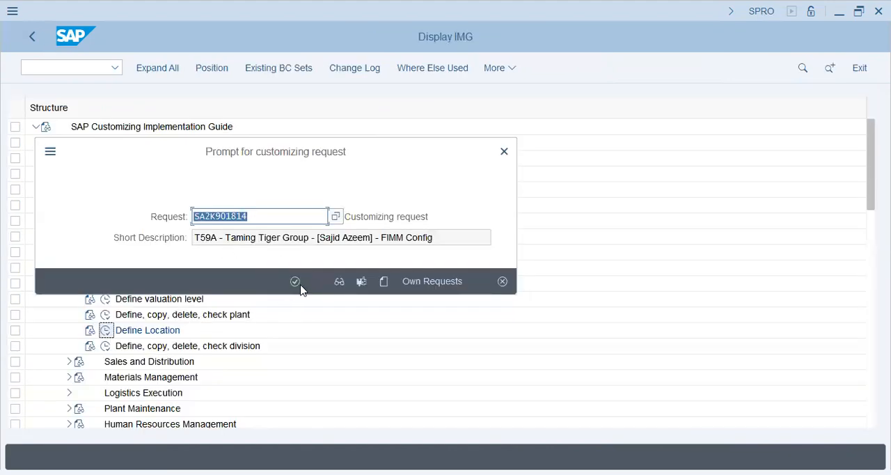
pyautogui.click(297, 282)
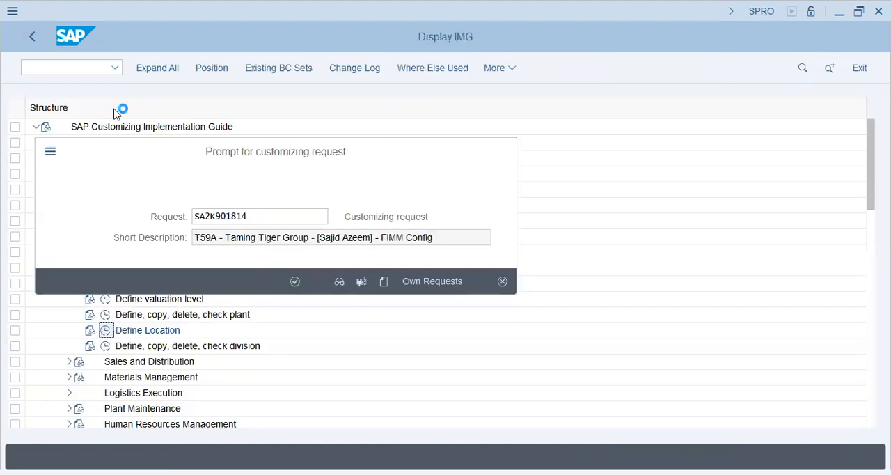
pyautogui.click(36, 35)
pyautogui.click(35, 35)
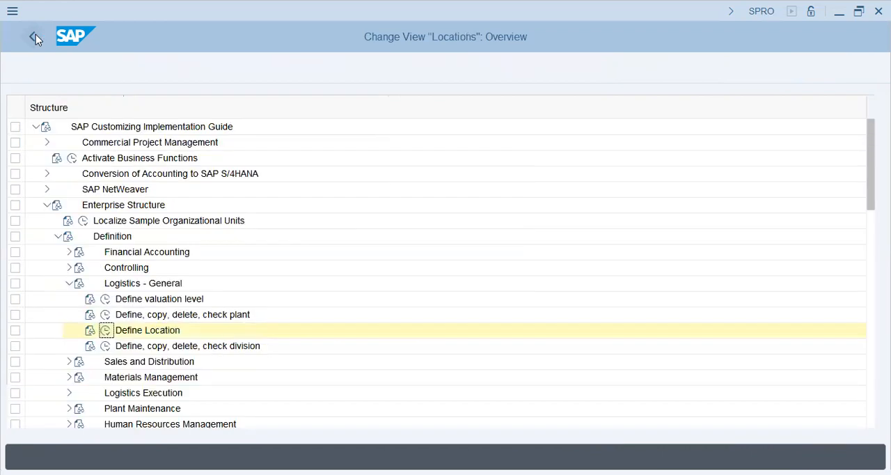
# Open the Define Division activity under Logistics - General and review the existing divisions.
pyautogui.click(109, 236)
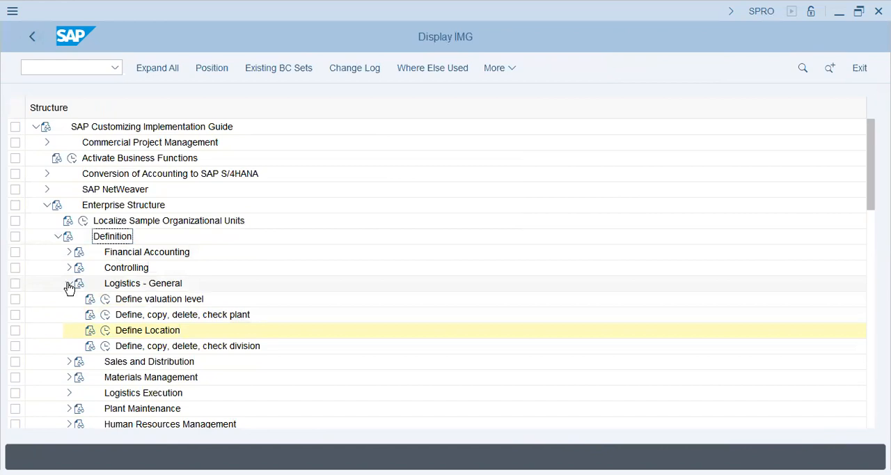
pyautogui.click(105, 347)
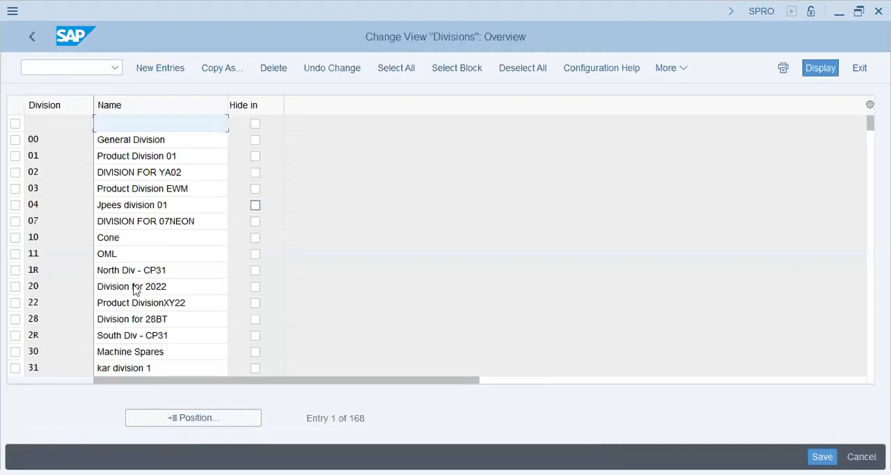
pyautogui.click(133, 287)
pyautogui.click(142, 352)
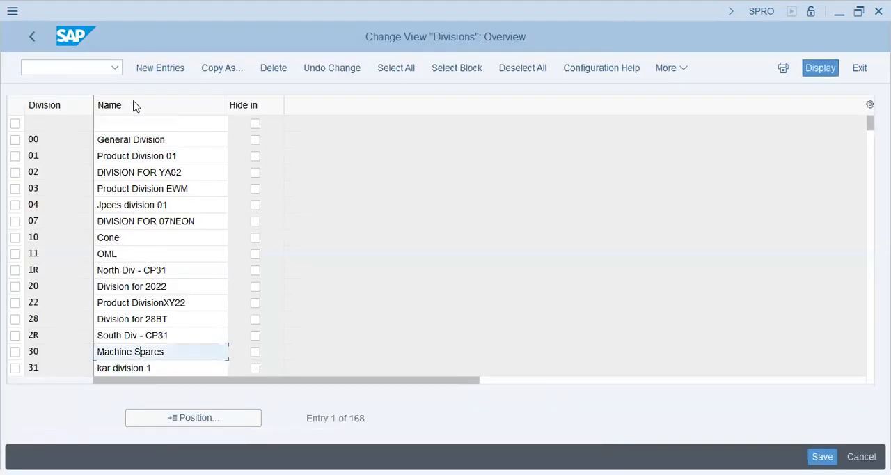
pyautogui.click(67, 172)
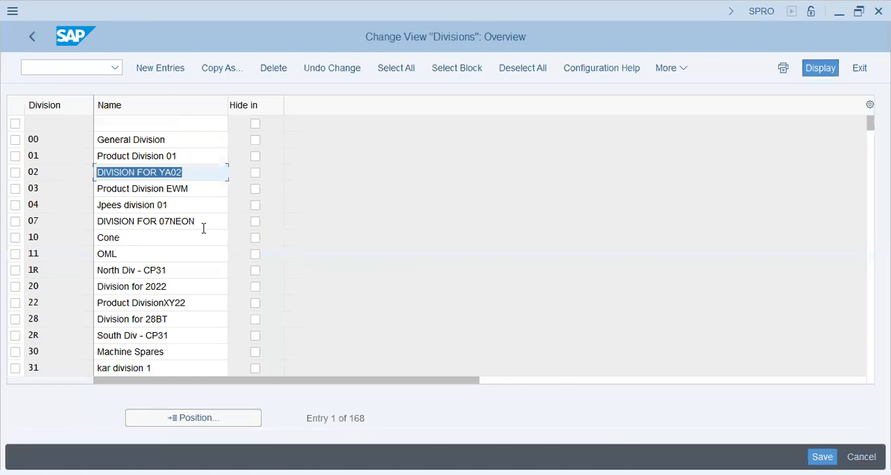
pyautogui.click(7, 225)
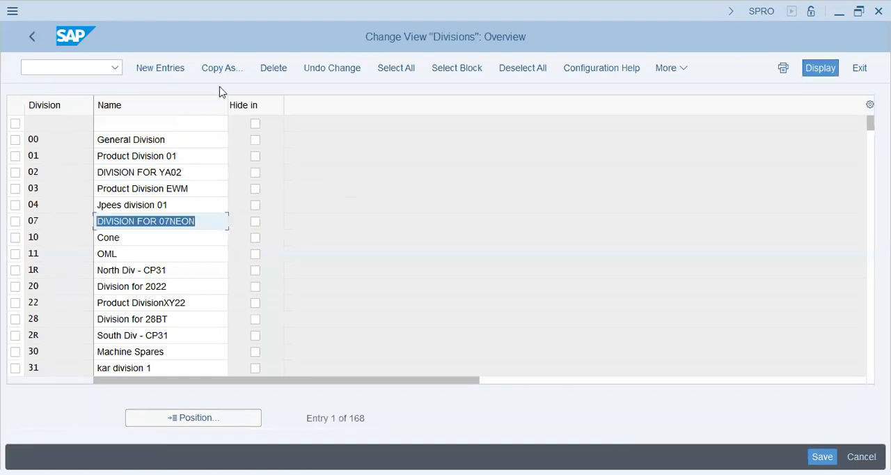
# Start a new division entry and give it the unused code UC.
pyautogui.click(159, 68)
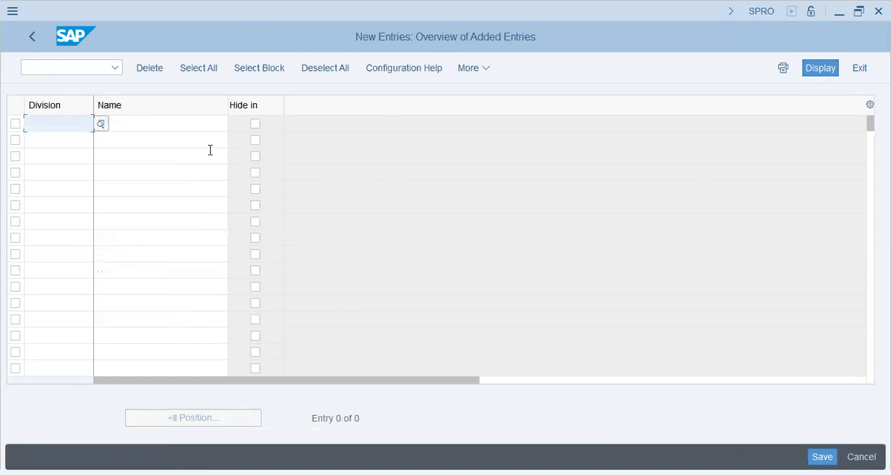
pyautogui.write('T')
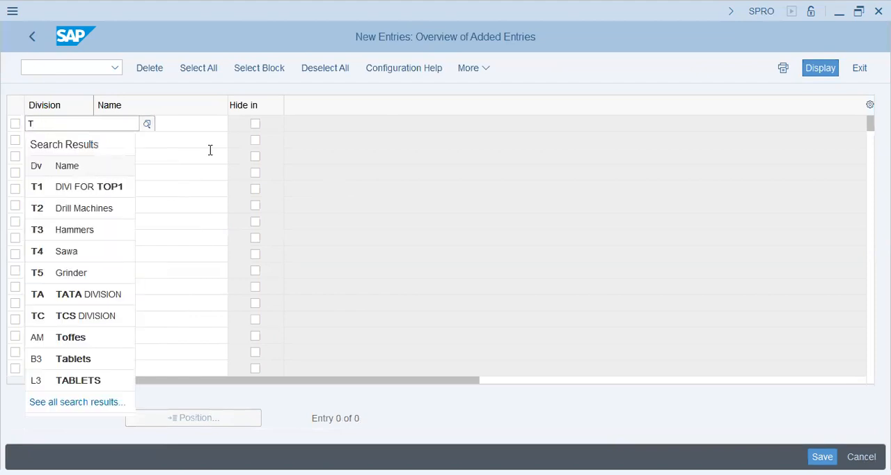
pyautogui.press('BackSpace')
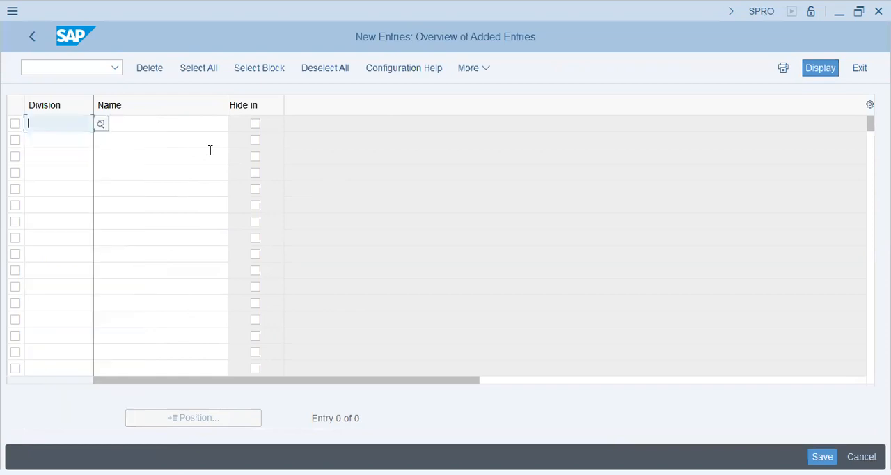
pyautogui.write('U')
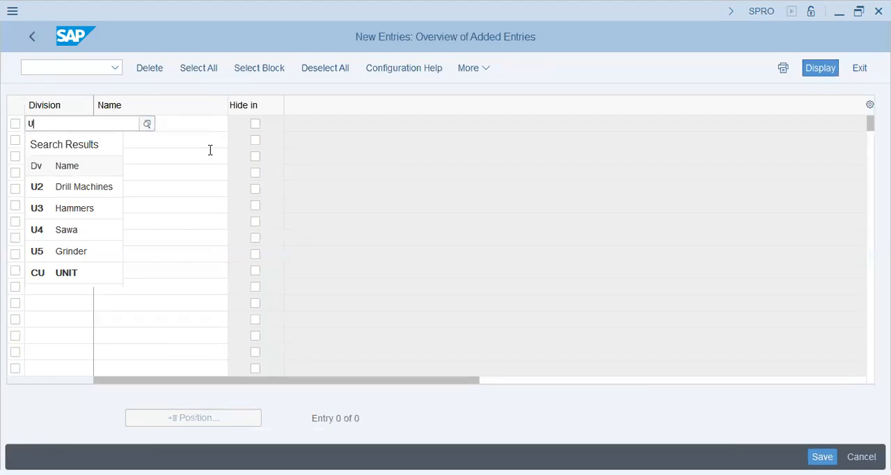
pyautogui.write('W')
pyautogui.press('BackSpace')
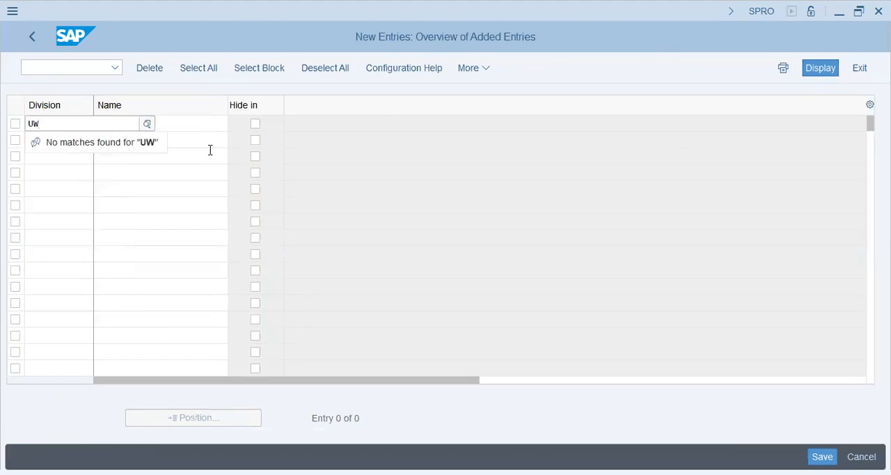
pyautogui.write('P')
pyautogui.press('BackSpace')
pyautogui.press('BackSpace')
pyautogui.write('CC')
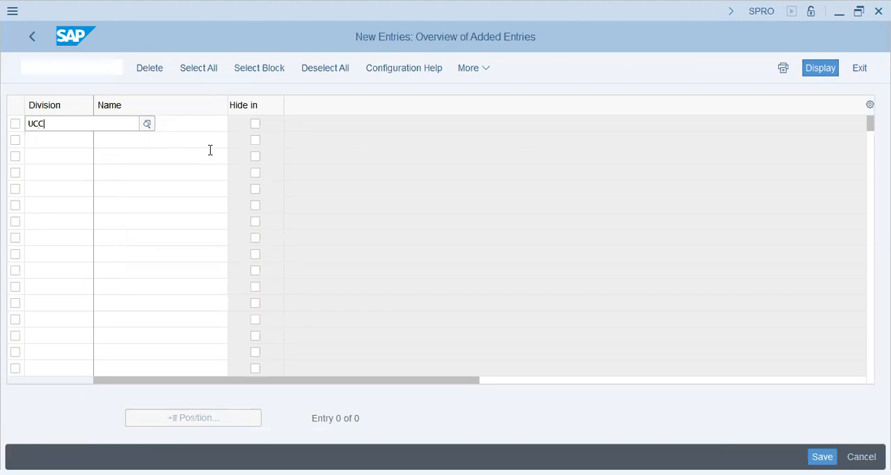
pyautogui.press('Tab')
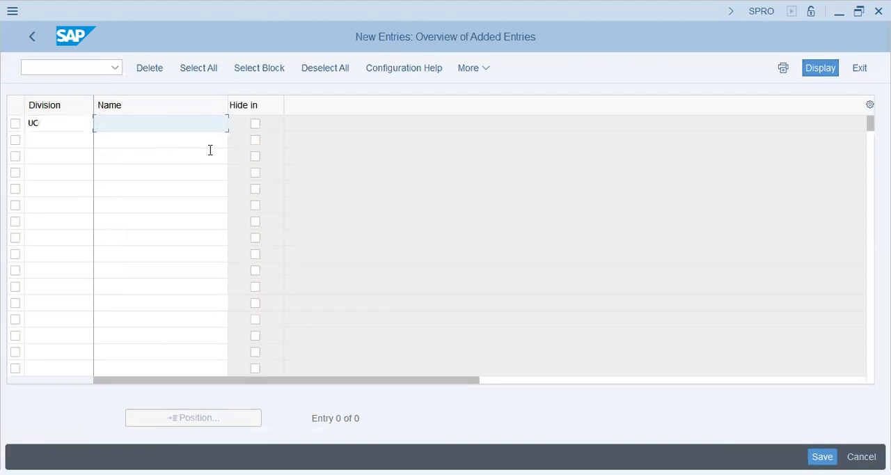
# Name division UC "T59U-Car Cleaner".
pyautogui.write('T59U-Car Cleaner')
pyautogui.press('Return')
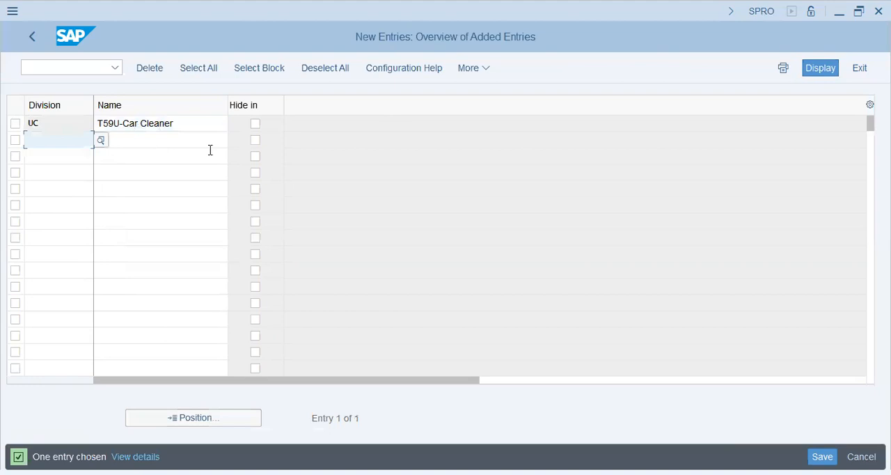
# Save the new division under the proposed customizing request and leave the division activity.
pyautogui.click(821, 456)
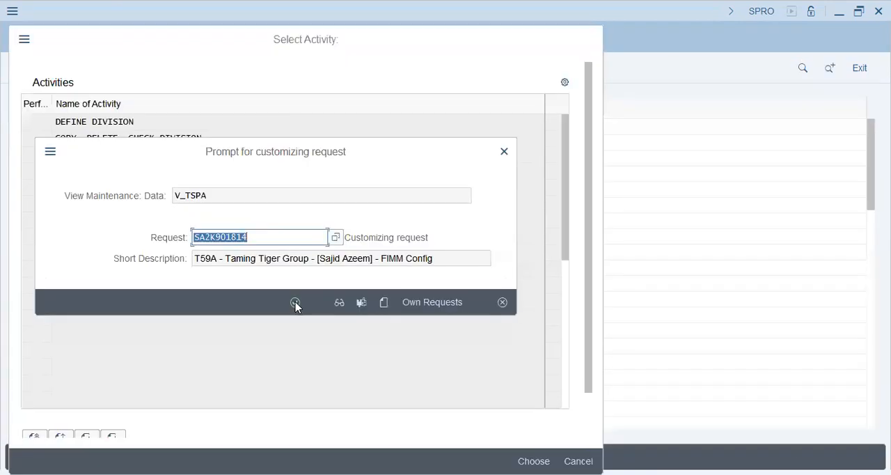
pyautogui.click(294, 303)
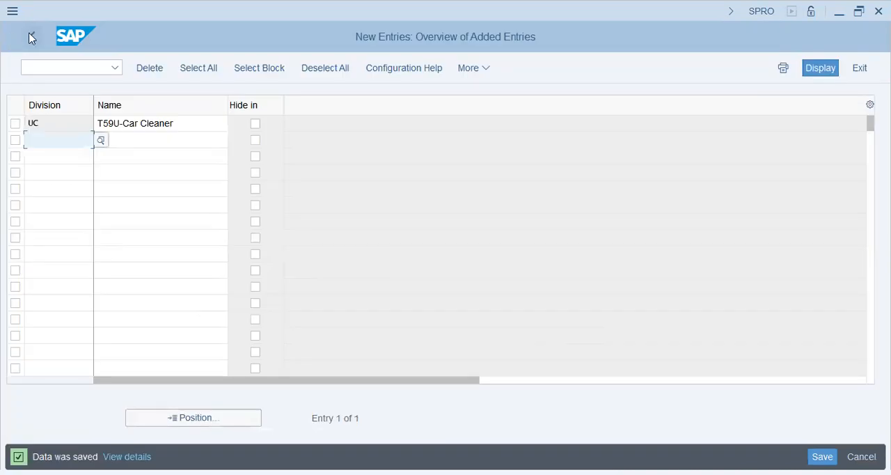
pyautogui.click(30, 38)
pyautogui.click(30, 38)
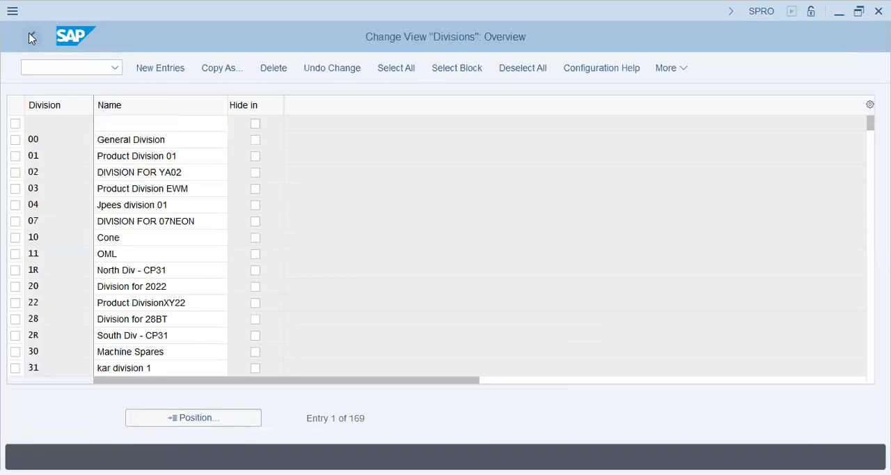
pyautogui.click(590, 39)
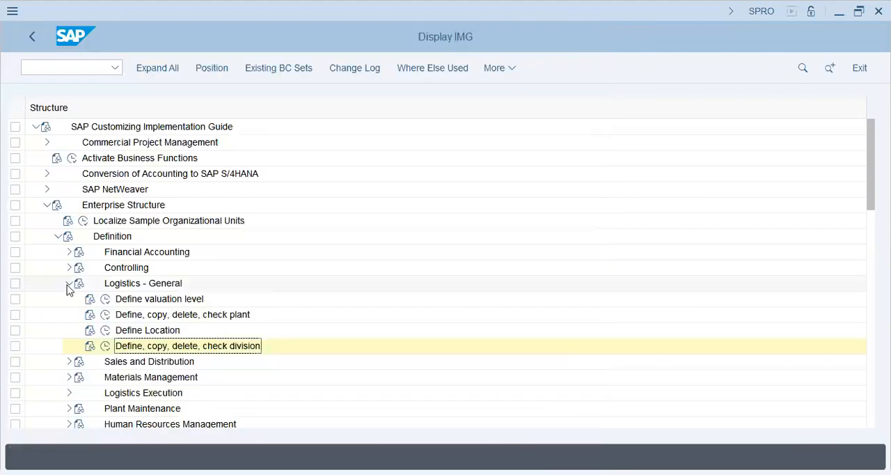
# Collapse Logistics - General, expand Materials Management, and open Maintain storage location for plant T59U.
pyautogui.click(68, 283)
pyautogui.click(142, 286)
pyautogui.click(79, 304)
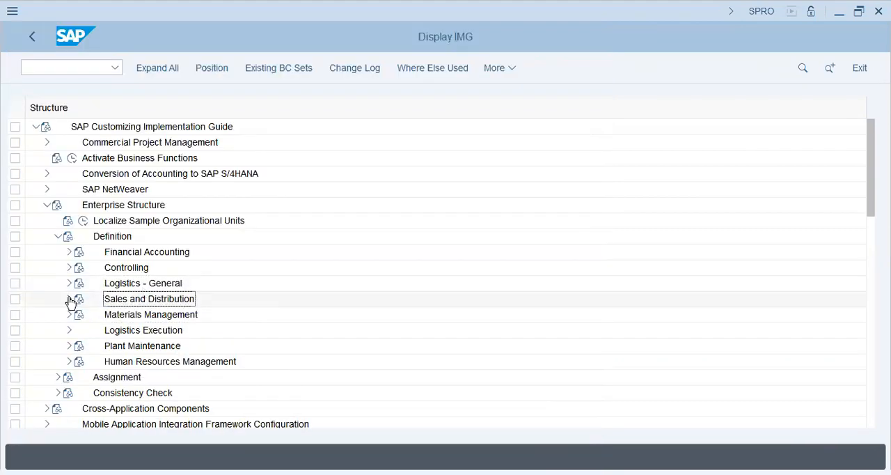
pyautogui.click(69, 315)
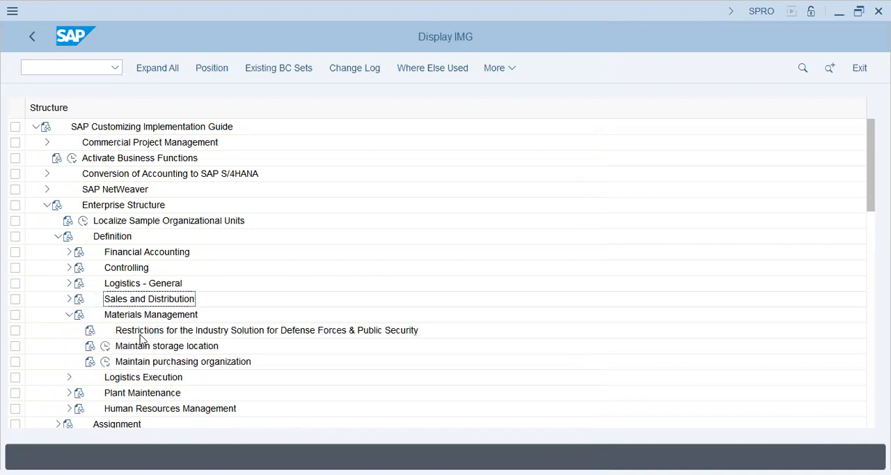
pyautogui.click(105, 348)
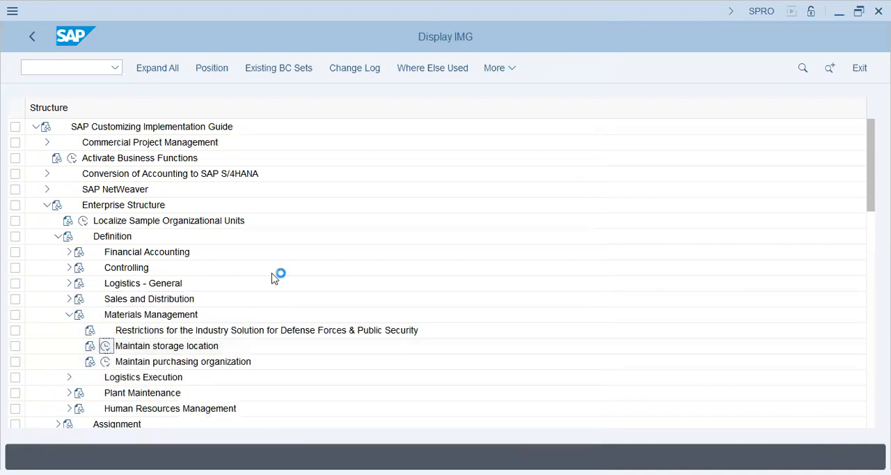
pyautogui.write('t59u')
pyautogui.press('Return')
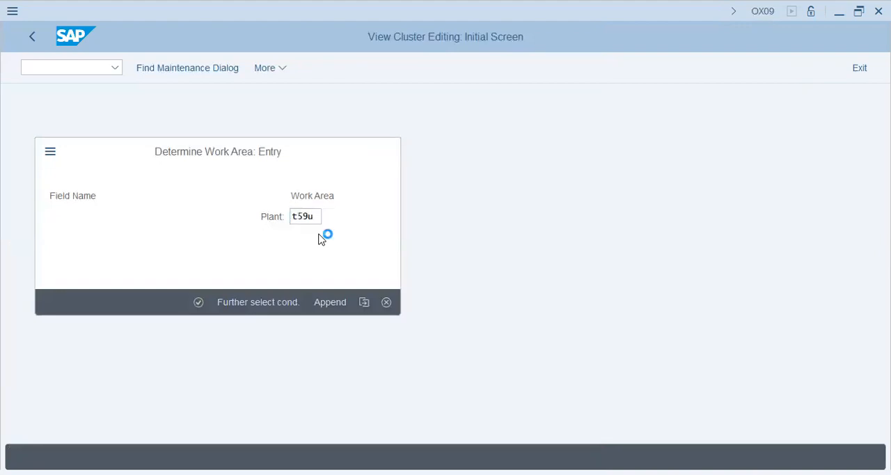
# Add storage locations SHJ "Sharjah" and DXB "Dubai" for plant T59U.
pyautogui.click(179, 67)
pyautogui.write('shj')
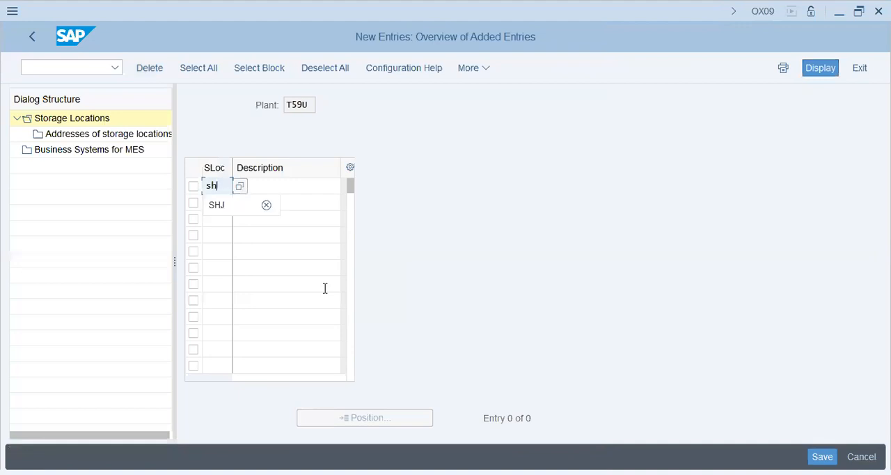
pyautogui.press('Tab')
pyautogui.write('Sharjah')
pyautogui.press('Tab')
pyautogui.write('Dxb')
pyautogui.press('Tab')
pyautogui.write('Dubai')
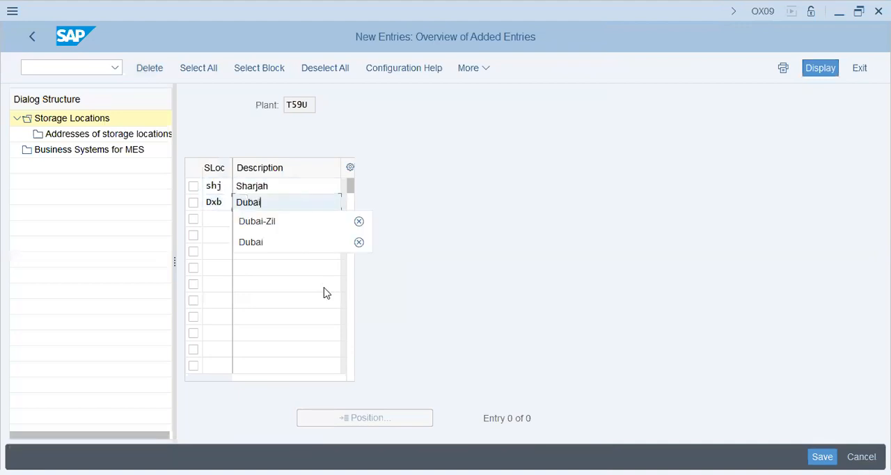
pyautogui.press('Return')
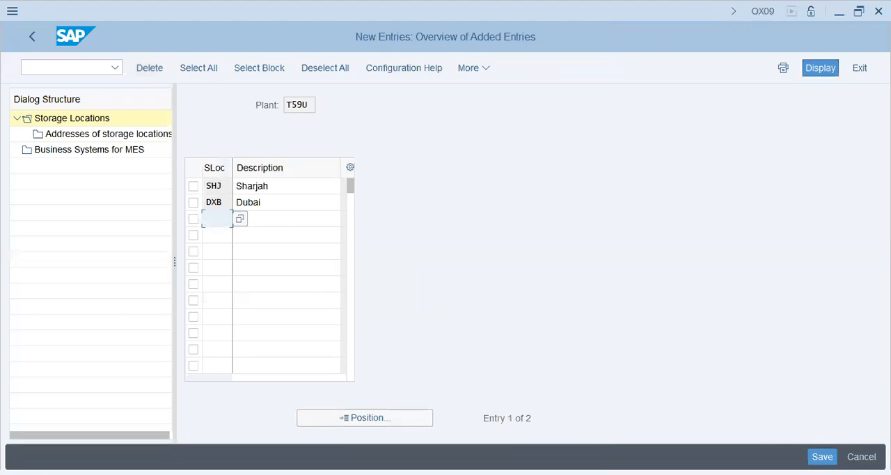
# Save the two new storage locations under the proposed customizing request and leave the storage location overview.
pyautogui.hotkey('ctrl', 's')
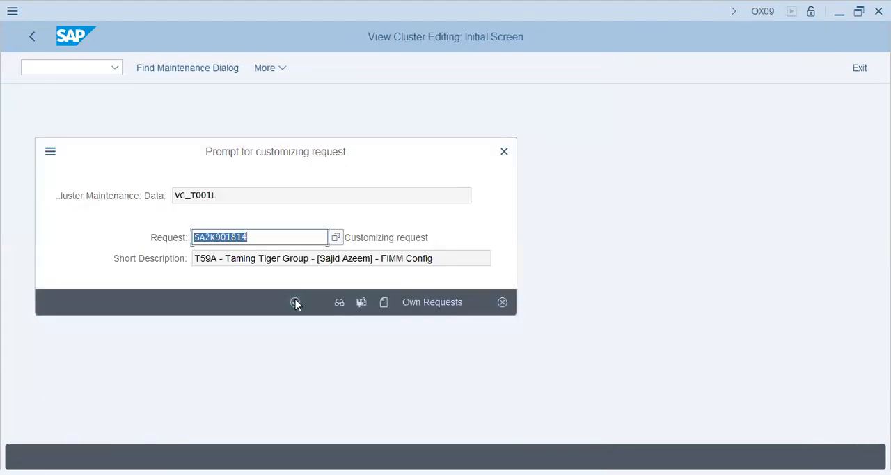
pyautogui.press('Return')
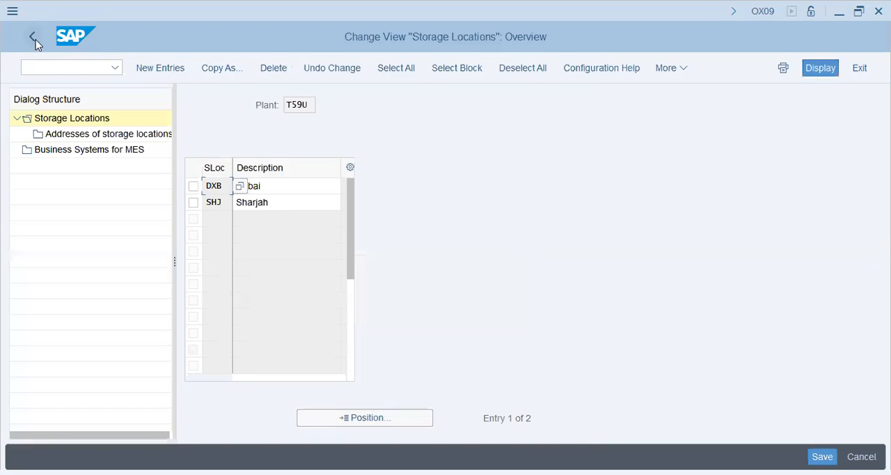
pyautogui.click(34, 39)
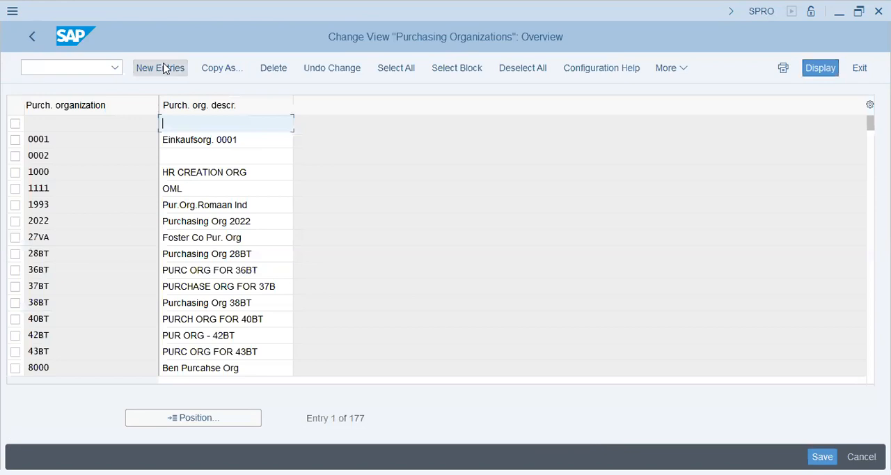
# Create a new purchasing organization entry with code T59U and description "T59U - Taming Tiger".
pyautogui.click(162, 68)
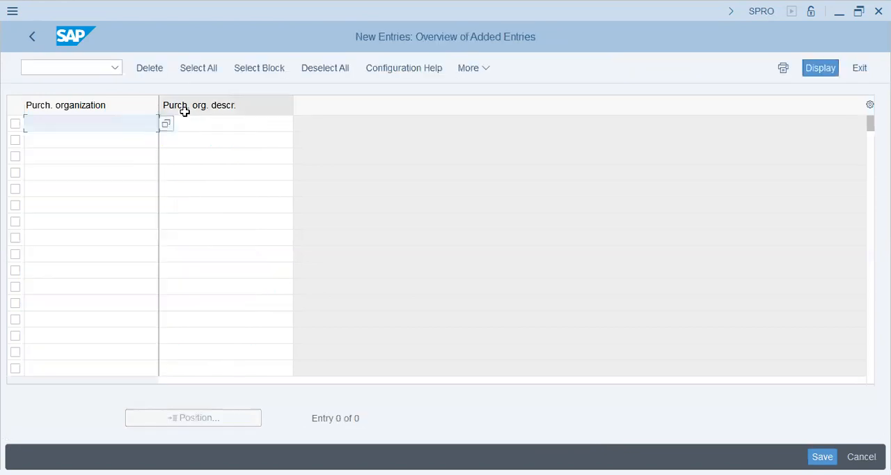
pyautogui.write('t59u')
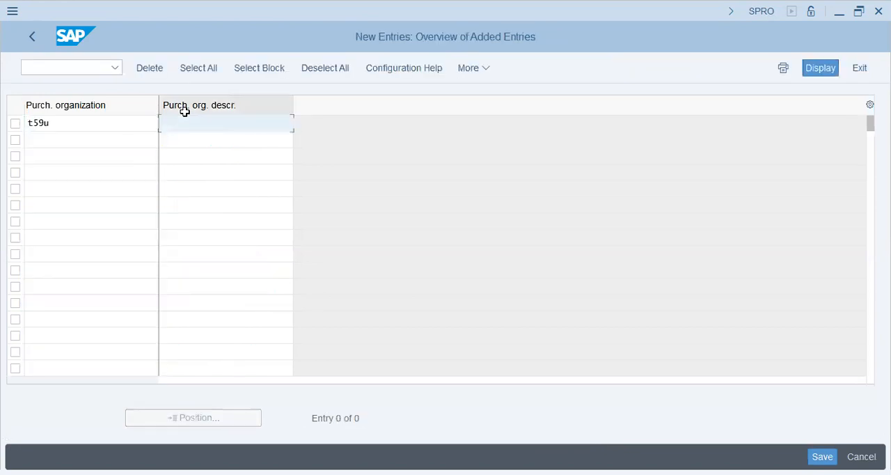
pyautogui.write('T')
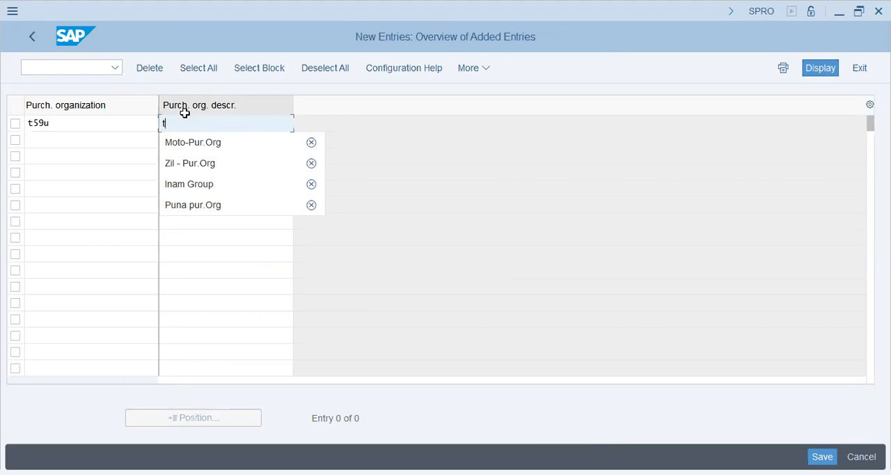
pyautogui.write('59U - T')
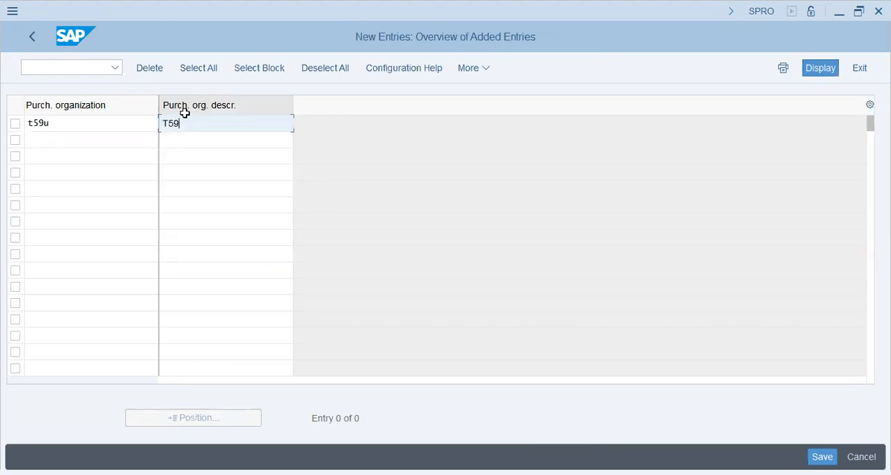
pyautogui.write('aming tig')
pyautogui.press('BackSpace')
pyautogui.press('BackSpace')
pyautogui.press('BackSpace')
pyautogui.write('Tiger')
pyautogui.press('Return')
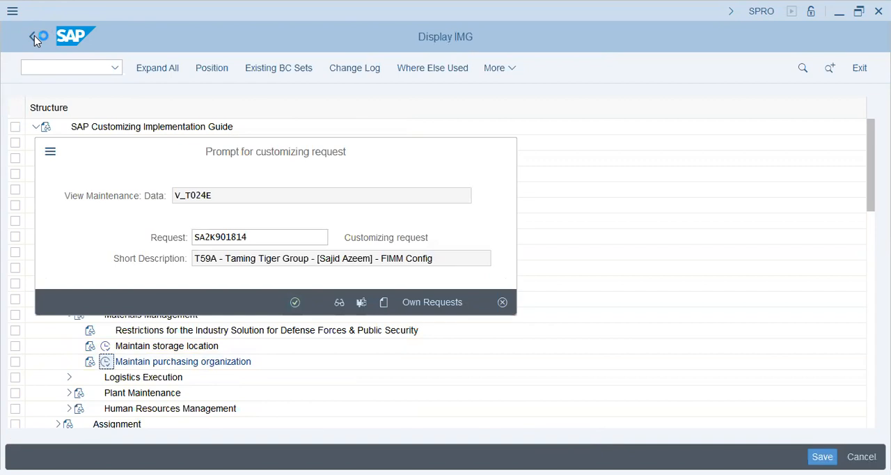
# Save the new purchasing organization under the proposed customizing request and return to the implementation guide.
pyautogui.press('Return')
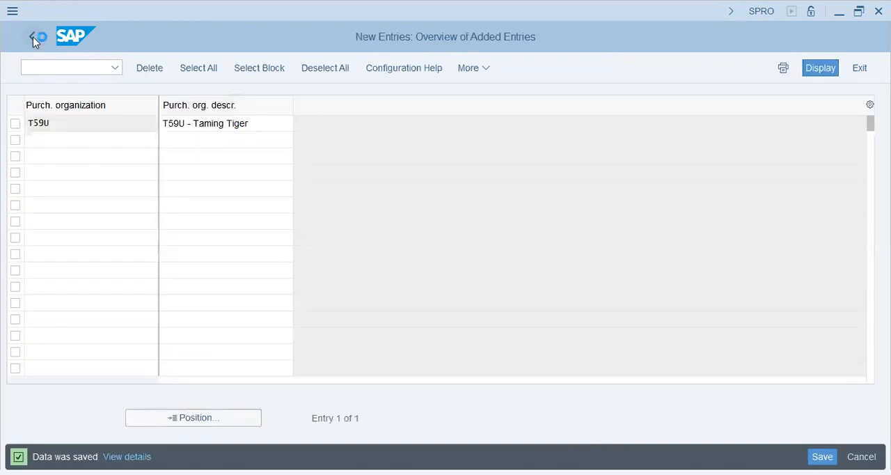
pyautogui.click(32, 36)
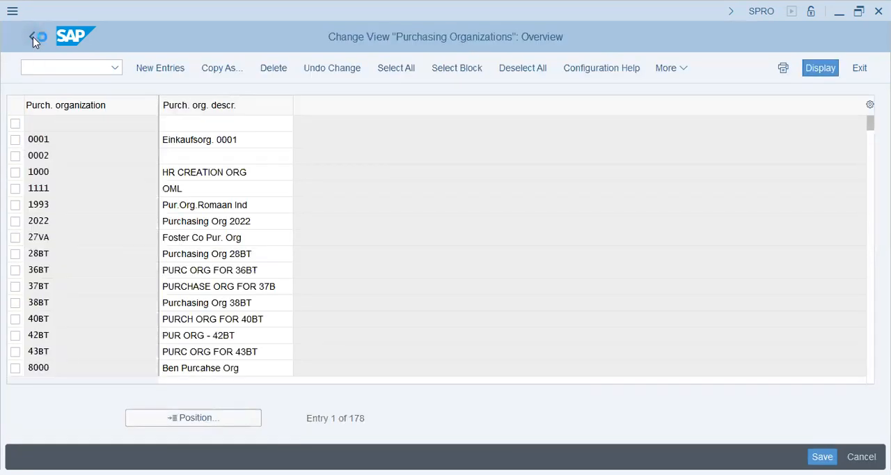
pyautogui.click(33, 36)
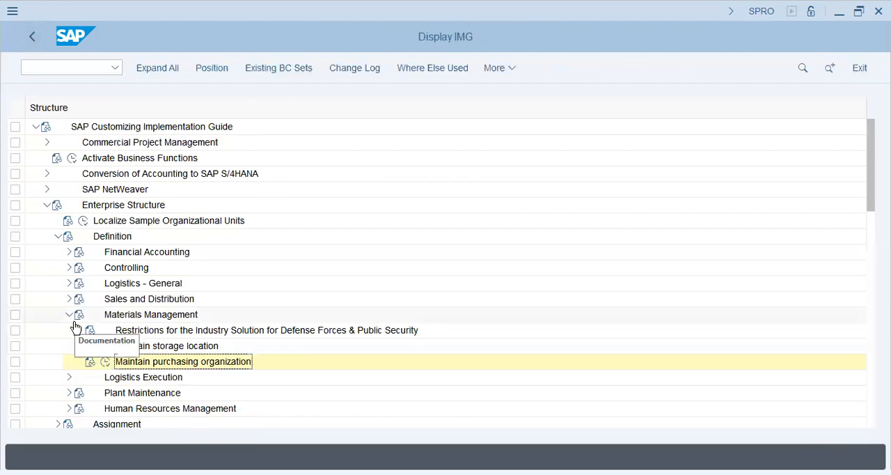
# Collapse Materials Management, expand Sales and Distribution, and open the sales organization definition.
pyautogui.click(68, 314)
pyautogui.click(69, 299)
pyautogui.click(104, 314)
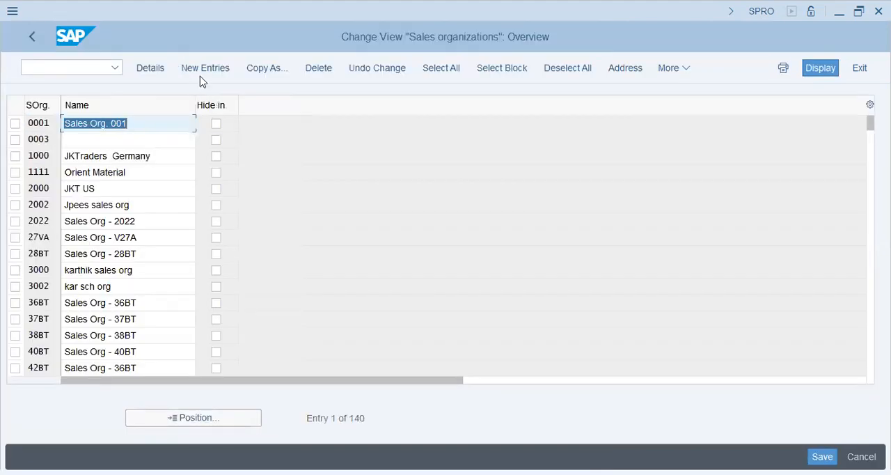
# Start a new sales organization entry with code T59U.
pyautogui.press('F5')
pyautogui.write('T5U9U')
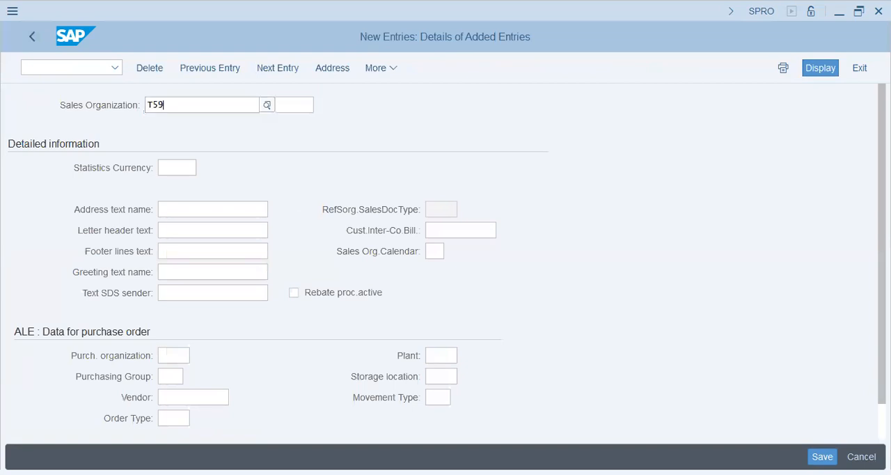
pyautogui.press('Tab')
pyautogui.write('Taming Tiger Sa')
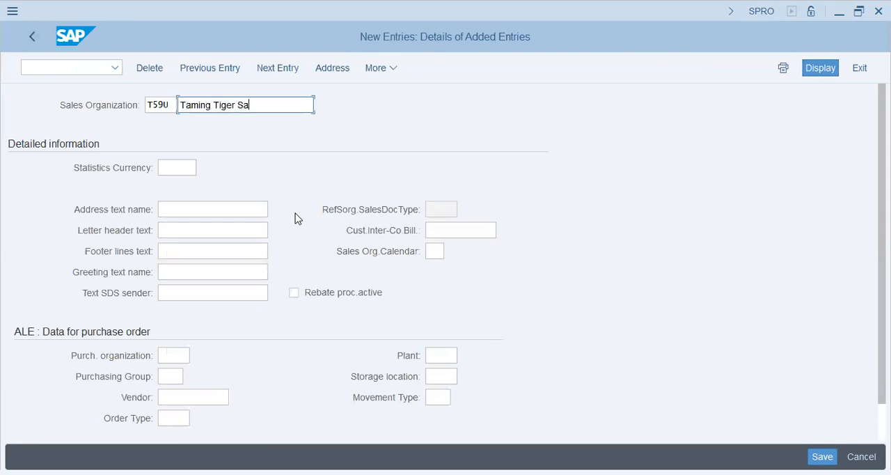
pyautogui.write('les O')
pyautogui.press('BackSpace')
pyautogui.press('BackSpace')
pyautogui.press('BackSpace')
pyautogui.press('BackSpace')
pyautogui.press('BackSpace')
pyautogui.press('BackSpace')
pyautogui.press('BackSpace')
pyautogui.press('BackSpace')
pyautogui.press('BackSpace')
pyautogui.press('BackSpace')
pyautogui.press('BackSpace')
pyautogui.press('BackSpace')
pyautogui.press('BackSpace')
pyautogui.press('BackSpace')
pyautogui.press('BackSpace')
pyautogui.press('BackSpace')
pyautogui.press('BackSpace')
pyautogui.press('BackSpace')
pyautogui.press('BackSpace')
# Name the sales organization "T59U - Sales Org" and set its statistics currency to AED.
pyautogui.write('59U - Sales Org')
pyautogui.press('Tab')
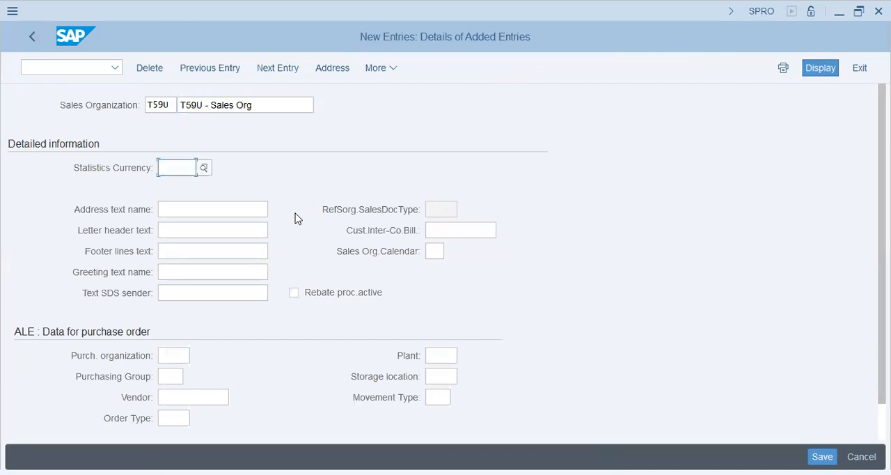
pyautogui.write('aed')
pyautogui.press('Tab')
pyautogui.press('Tab')
pyautogui.press('Tab')
pyautogui.press('Tab')
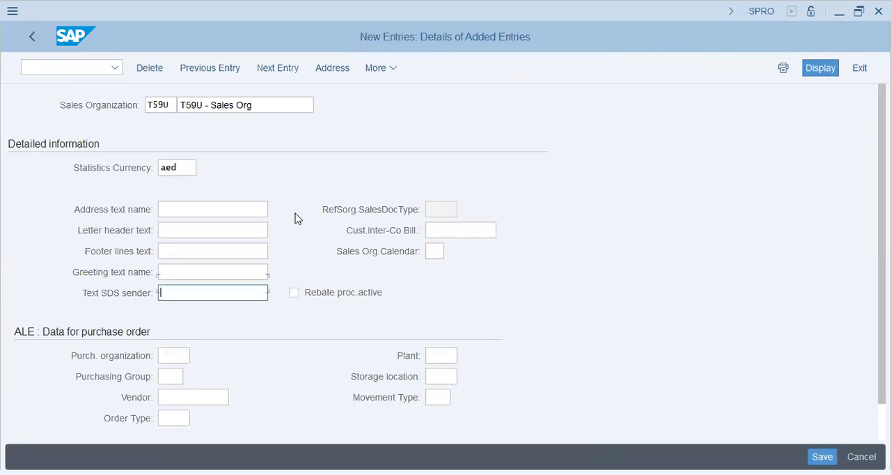
# Set the sales organization's purchase order data to purchasing organization T59U, plant T59U and storage location SHJ.
pyautogui.write('t59u')
pyautogui.press('Tab')
pyautogui.write('t59u')
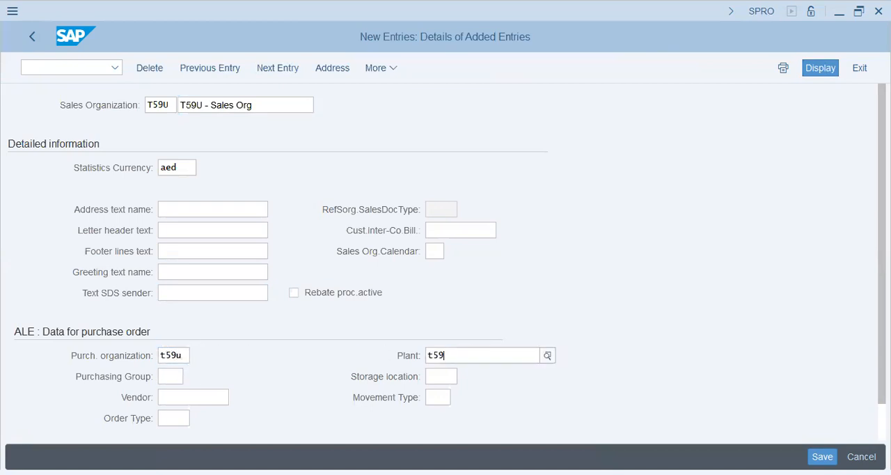
pyautogui.press('Tab')
pyautogui.press('Tab')
pyautogui.click(466, 376)
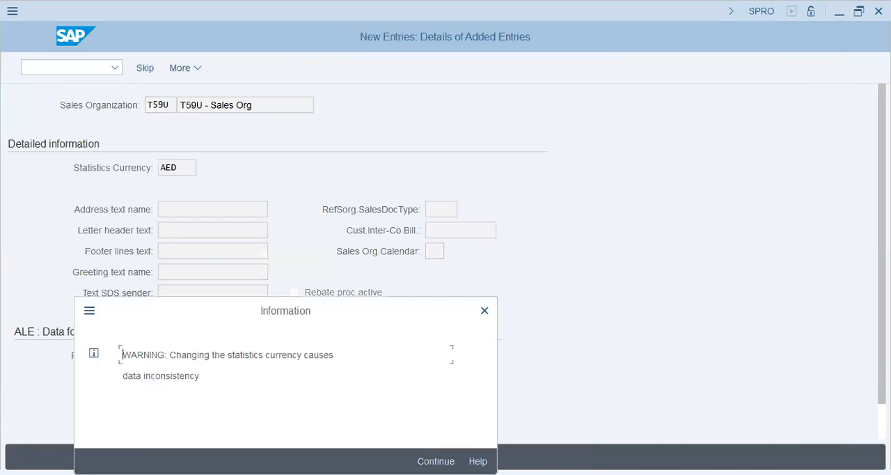
# Enter country AE in the sales organization's address and save the entry under the proposed customizing request.
pyautogui.click(437, 460)
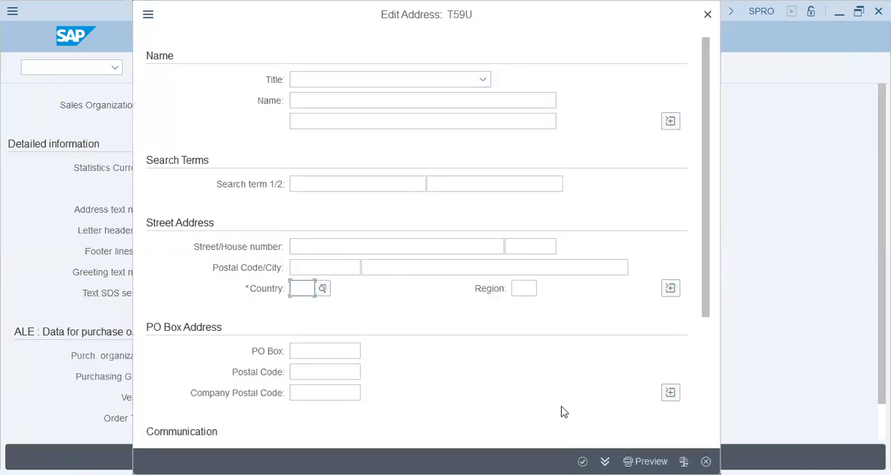
pyautogui.write('ae')
pyautogui.press('Return')
pyautogui.click(293, 282)
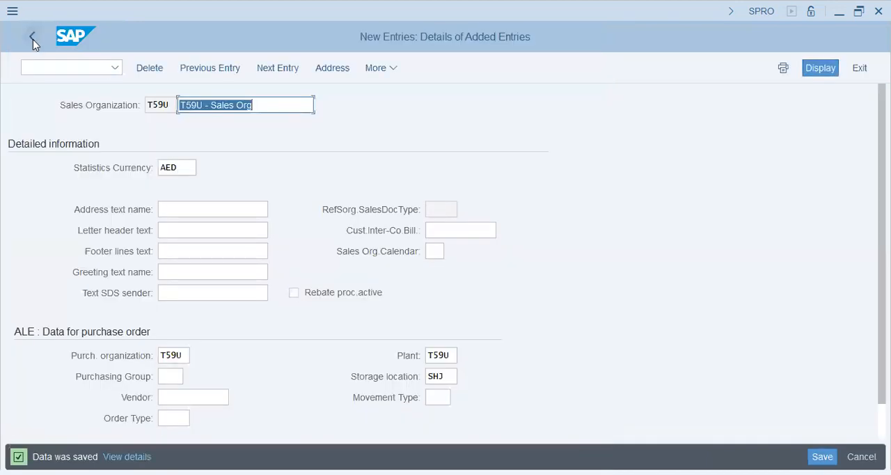
# Leave the sales organization activity and open Define distribution channel.
pyautogui.click(32, 37)
pyautogui.click(29, 42)
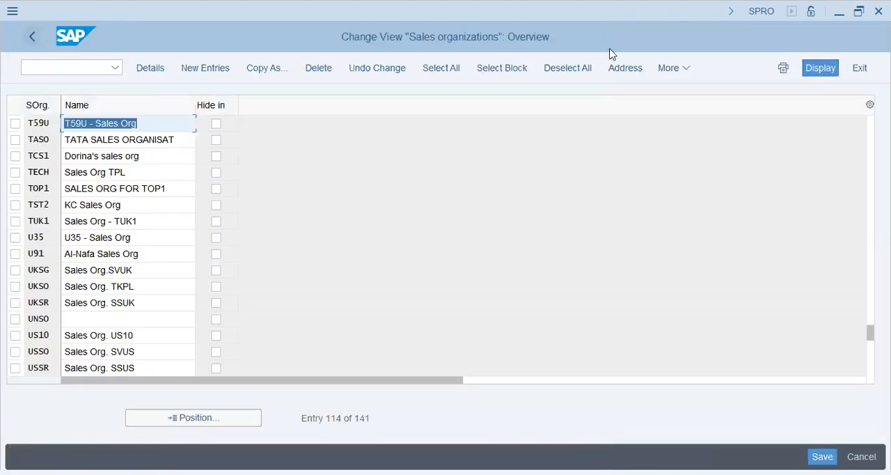
pyautogui.click(595, 41)
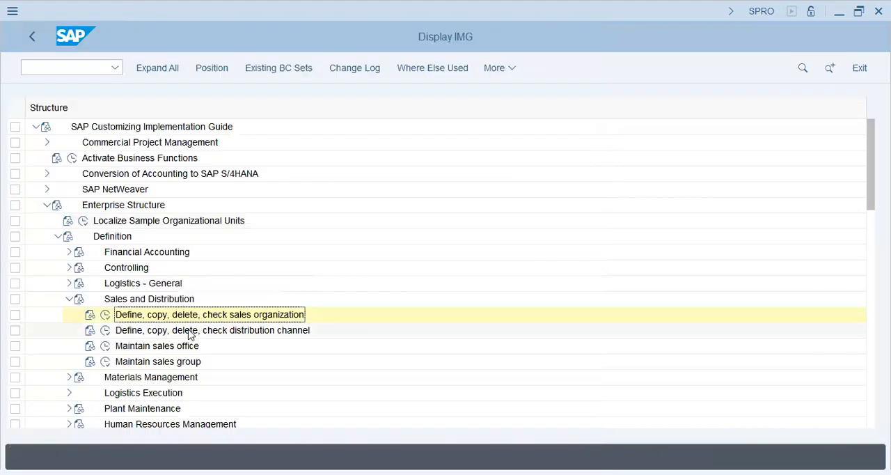
pyautogui.click(105, 331)
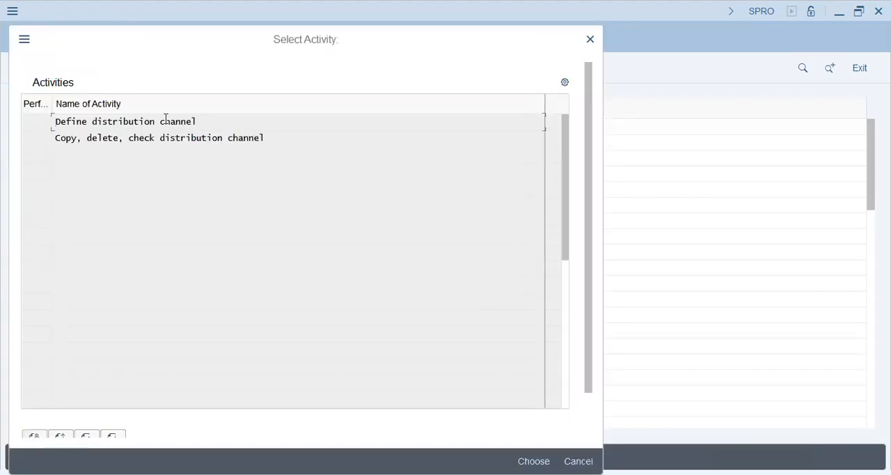
pyautogui.doubleClick(166, 121)
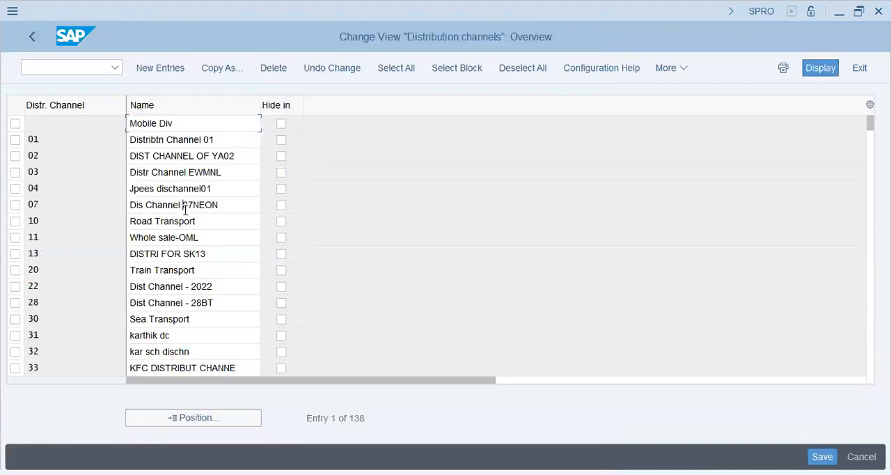
# Create a new distribution channel with code UC and name "T59U - Car Cleaner".
pyautogui.click(184, 211)
pyautogui.click(162, 270)
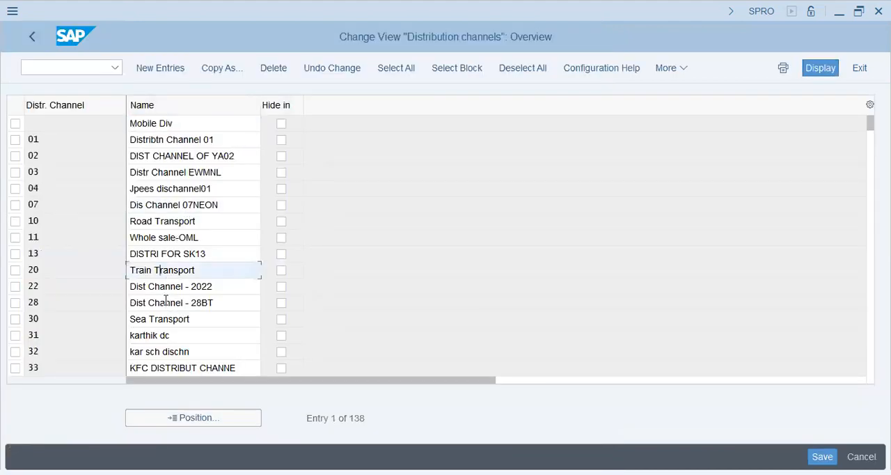
pyautogui.click(182, 255)
pyautogui.click(168, 69)
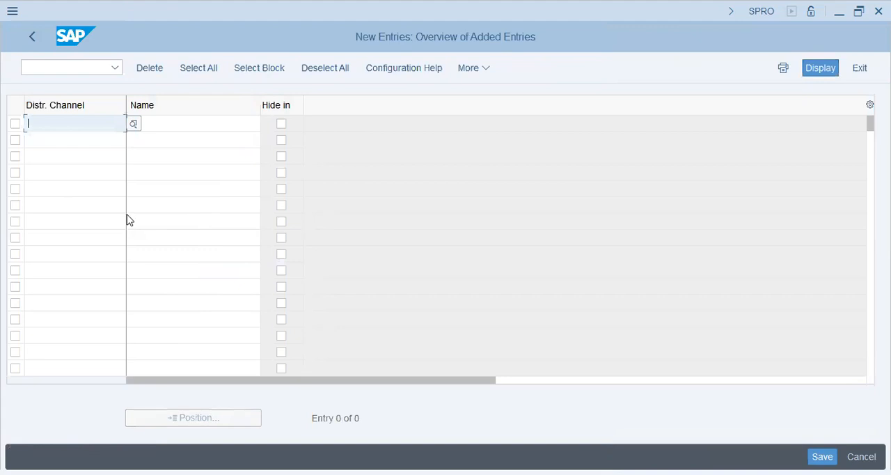
pyautogui.write('UC')
pyautogui.press('Tab')
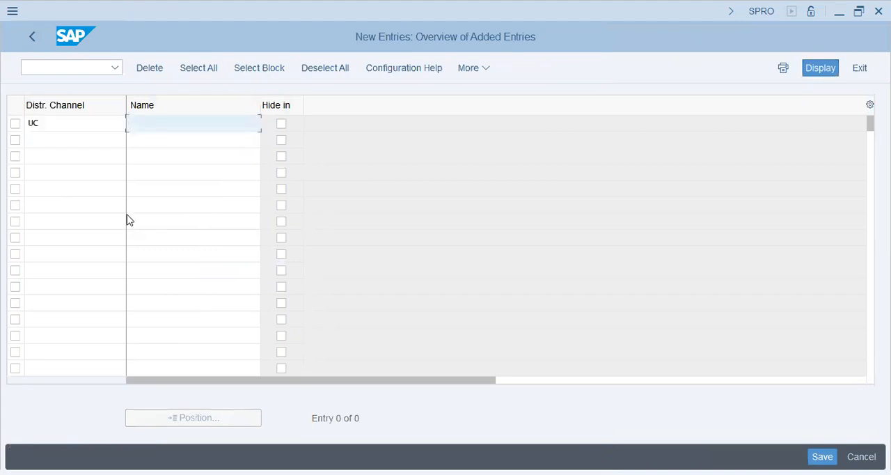
pyautogui.write('T59U - Car Cleaner')
pyautogui.press('Return')
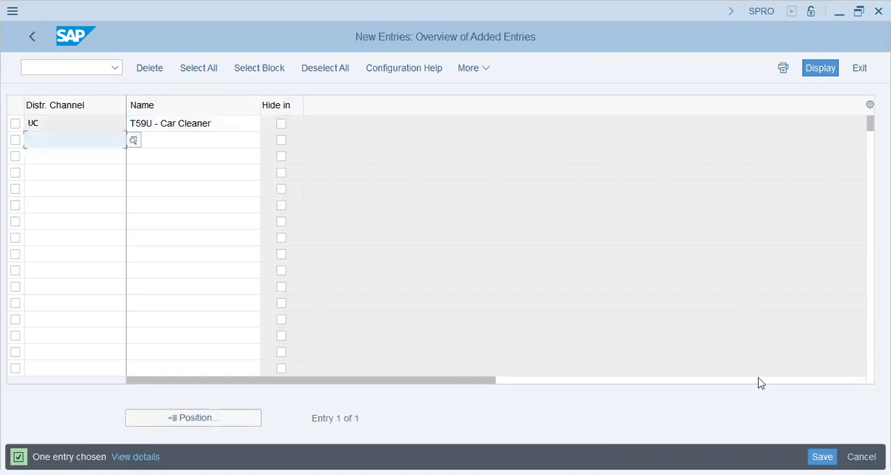
# Save the new distribution channel under the proposed customizing request and leave the distribution channel activity.
pyautogui.click(826, 452)
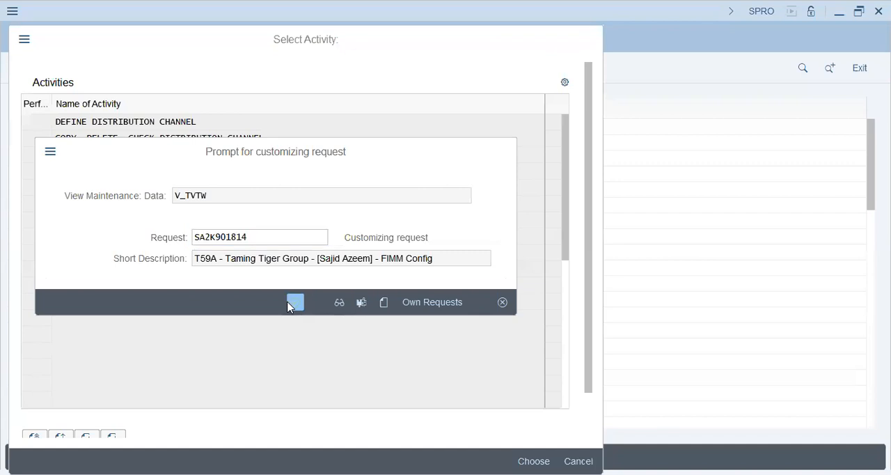
pyautogui.click(293, 304)
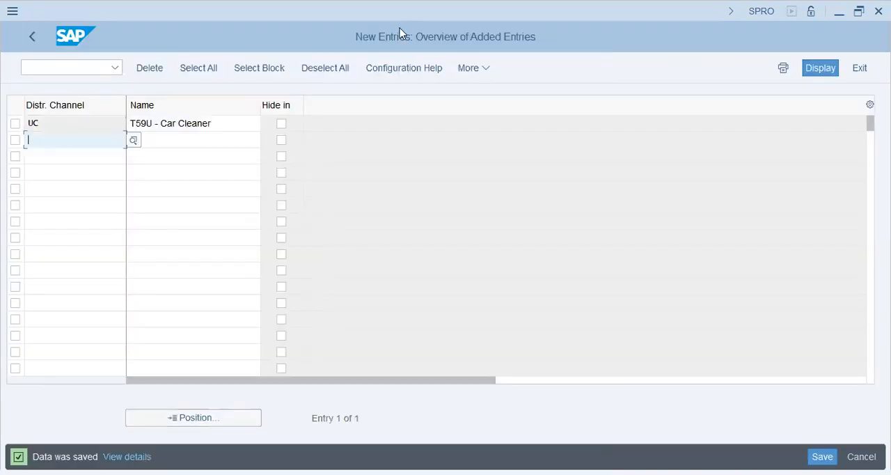
pyautogui.press('F3')
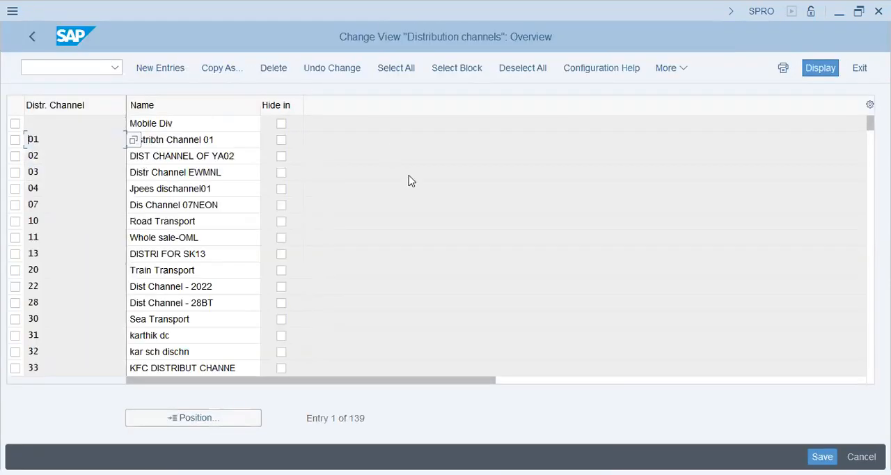
pyautogui.click(31, 37)
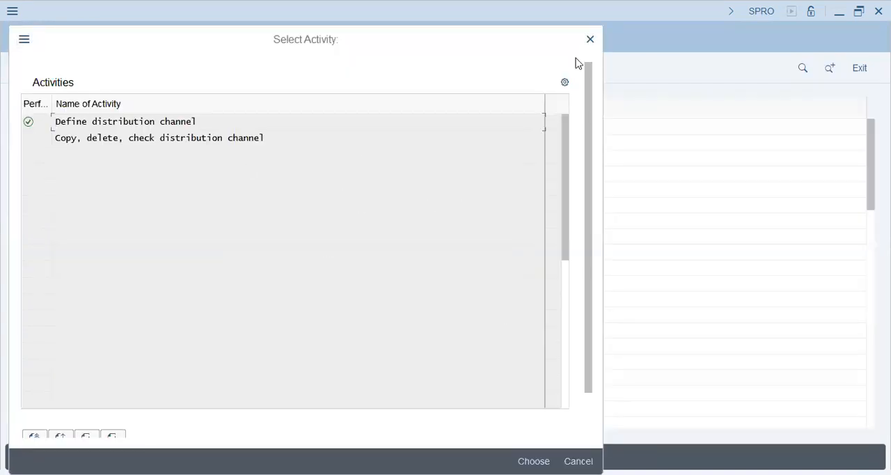
pyautogui.click(590, 40)
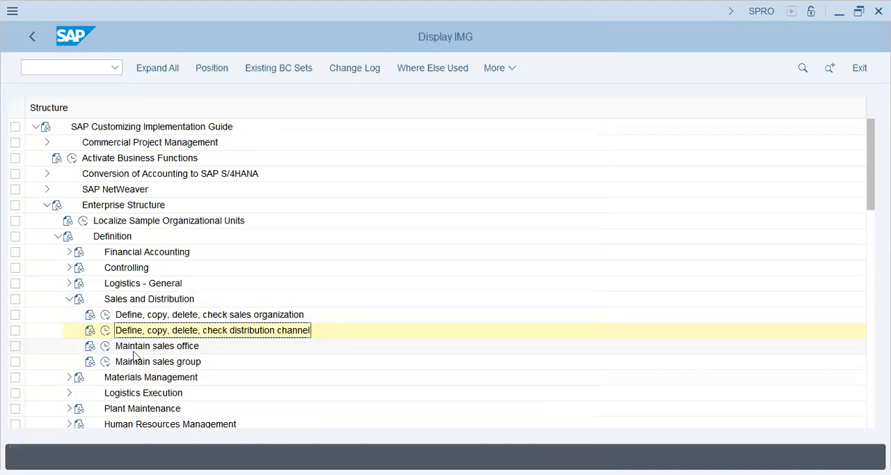
# Open Maintain sales office and start a new entry with sales office code T59S.
pyautogui.click(105, 346)
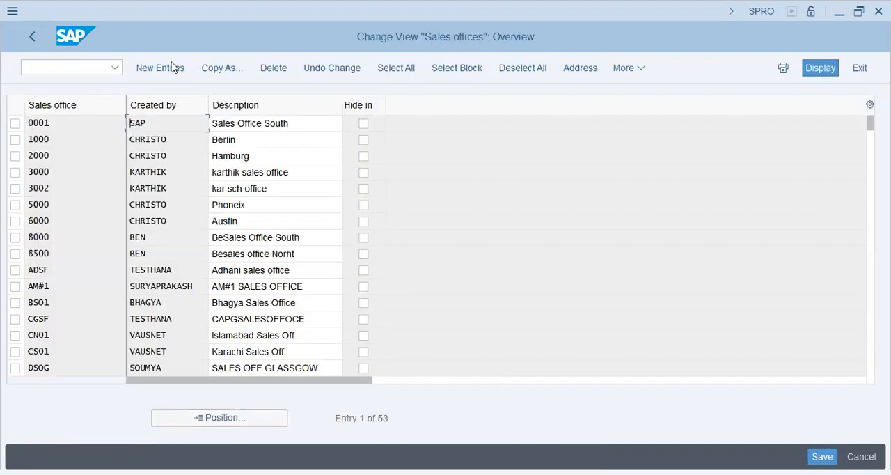
pyautogui.click(160, 68)
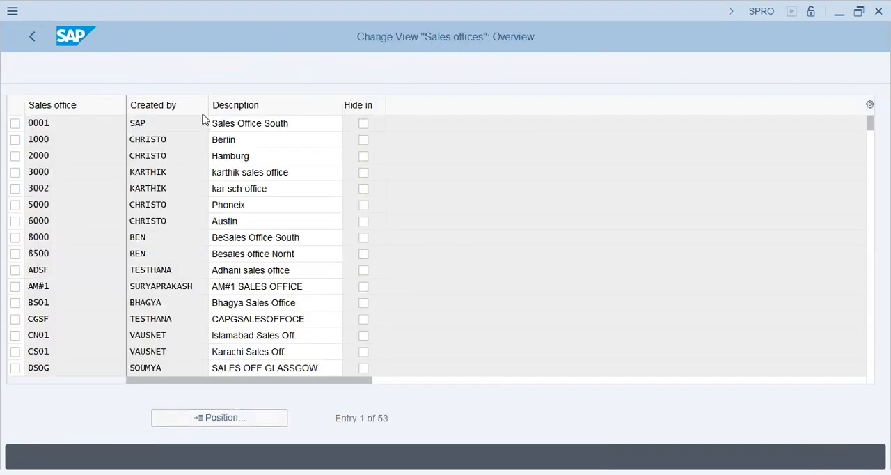
pyautogui.write('SHJ')
pyautogui.press('BackSpace')
pyautogui.press('BackSpace')
pyautogui.press('BackSpace')
pyautogui.write('T59')
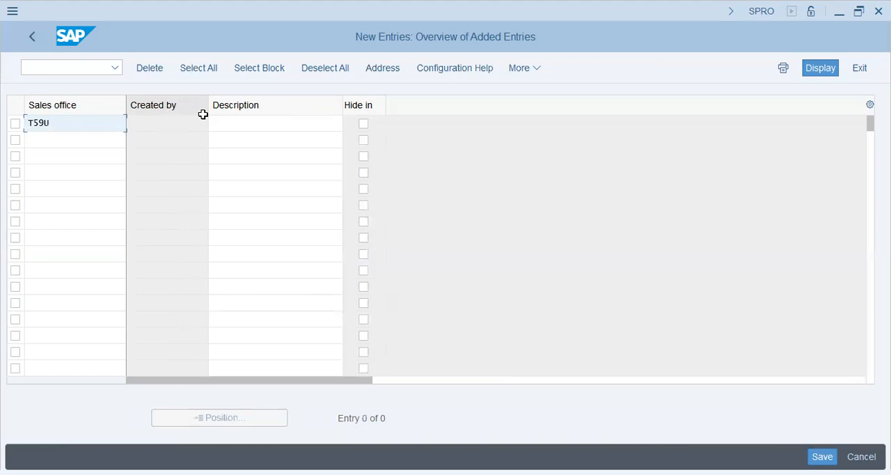
pyautogui.write('S')
pyautogui.press('Tab')
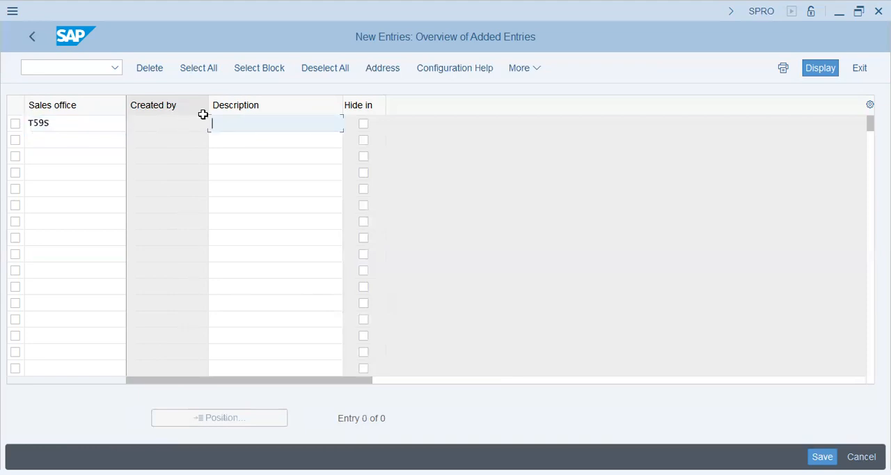
# Set the description of sales office T59S to "Sharjah Sales Office".
pyautogui.write('Sharjah Sales Office')
pyautogui.press('Tab')
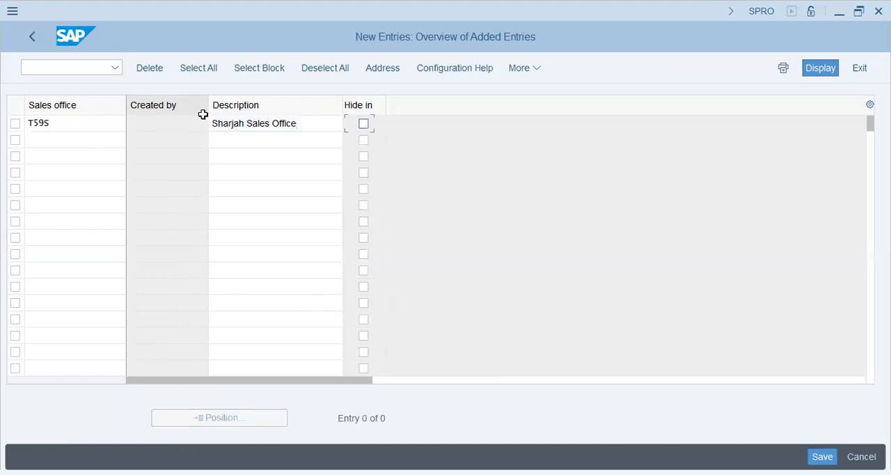
# Add a second sales office with code T59D and description "Dubai Sales Office".
pyautogui.press('Tab')
pyautogui.write('T59C')
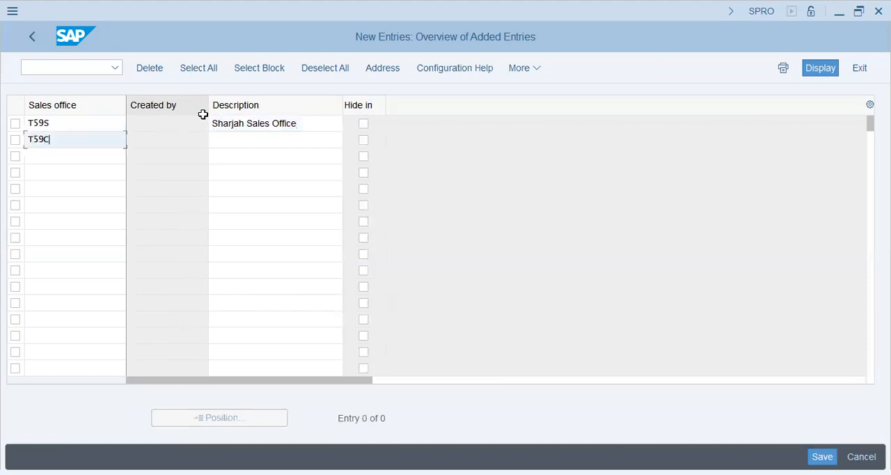
pyautogui.write('D')
pyautogui.press('Tab')
pyautogui.write('Du')
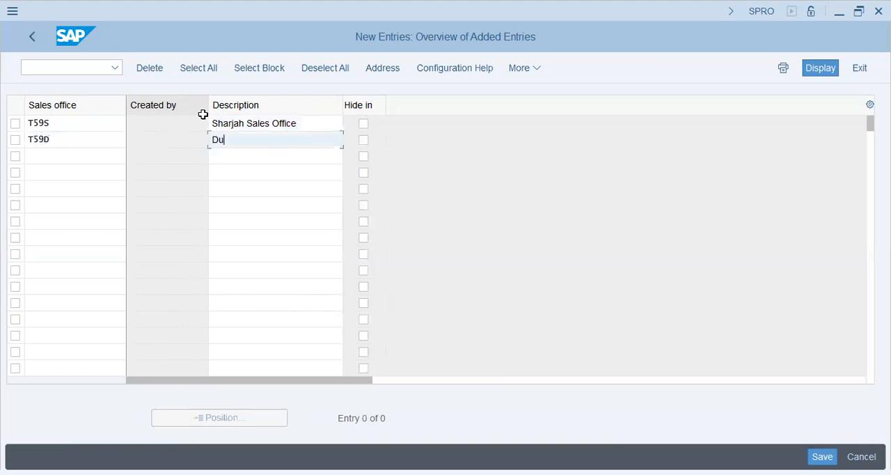
pyautogui.write('bai Sales Office')
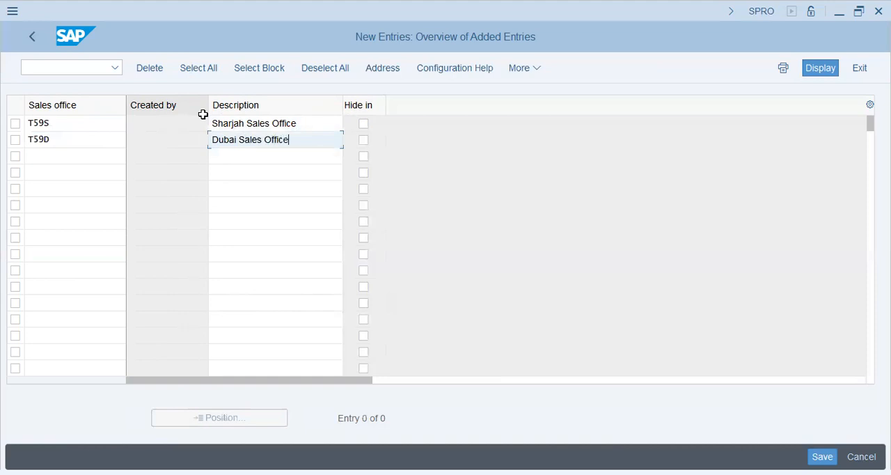
# Confirm the sales office entries and enter country AE in the address of sales office T59S.
pyautogui.press('Return')
pyautogui.click(304, 312)
pyautogui.press('F4')
pyautogui.write('ae')
pyautogui.press('Return')
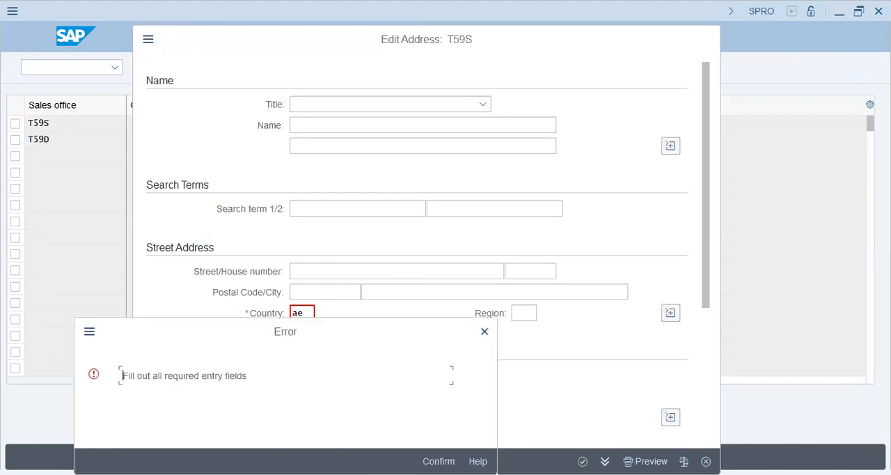
pyautogui.click(438, 461)
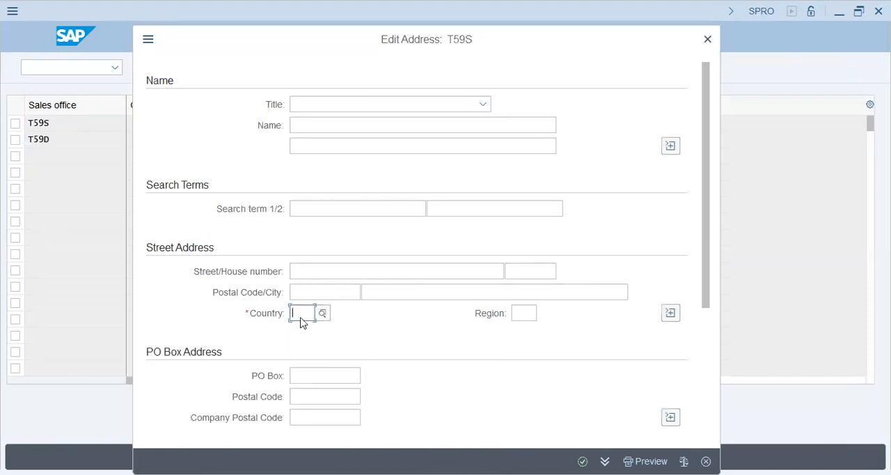
pyautogui.write('ae')
pyautogui.press('Return')
# Enter country AE in the address of sales office T59D.
pyautogui.click(304, 287)
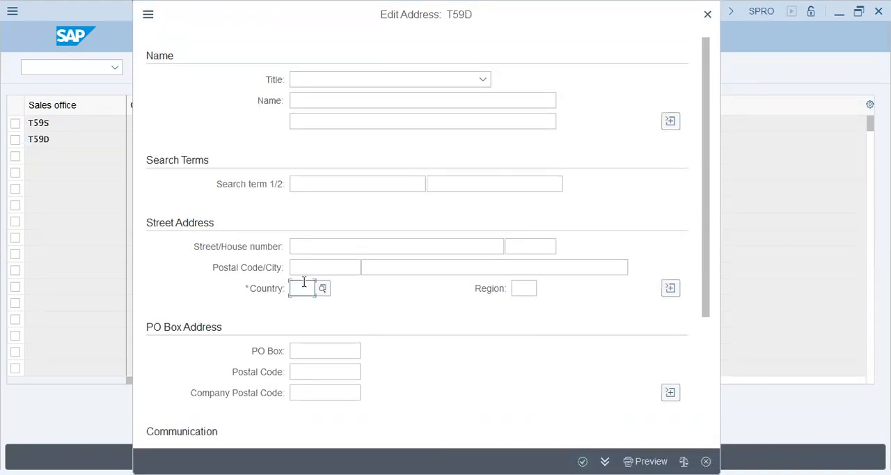
pyautogui.write('ae')
pyautogui.press('Return')
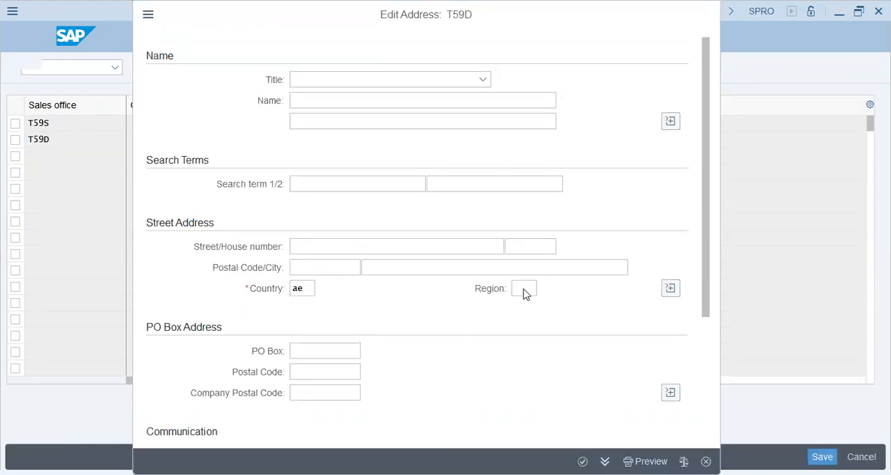
# Save both sales offices under the proposed customizing request and leave the sales office activity.
pyautogui.hotkey('ctrl', 's')
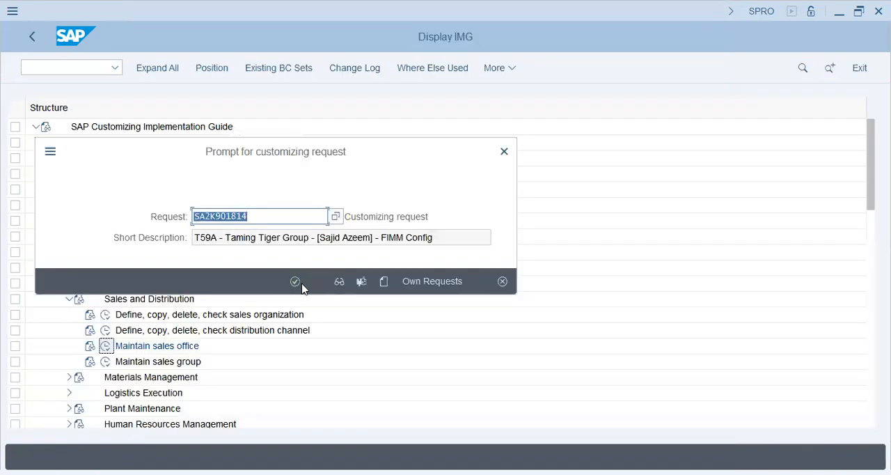
pyautogui.click(295, 282)
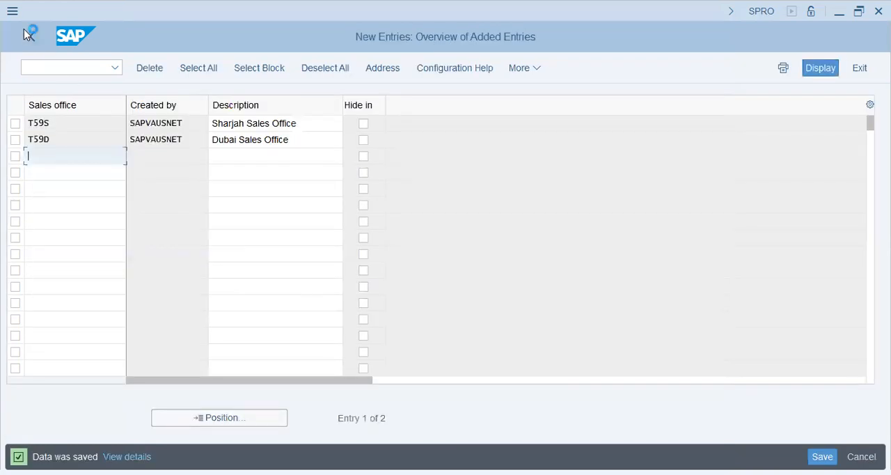
pyautogui.click(23, 31)
# Open Maintain sales group and start a new entry with sales group code CR.
pyautogui.click(105, 361)
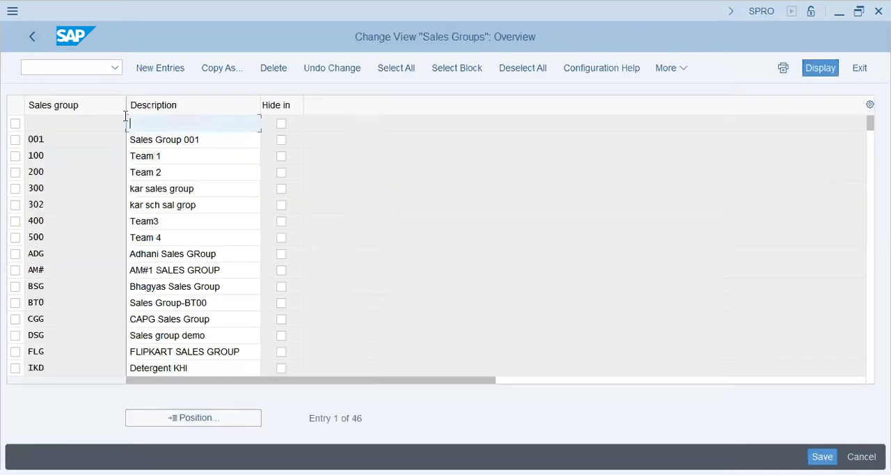
pyautogui.click(160, 67)
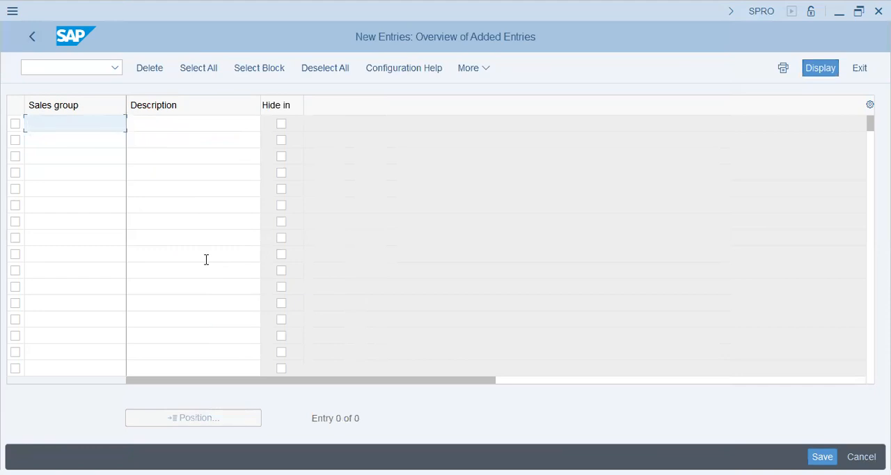
pyautogui.write('CR')
pyautogui.press('BackSpace')
pyautogui.press('BackSpace')
pyautogui.write('I')
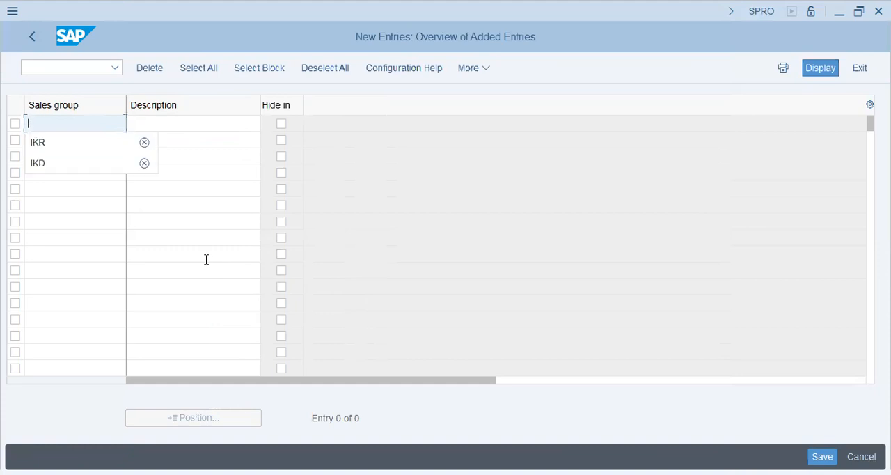
pyautogui.write('CR')
pyautogui.press('Tab')
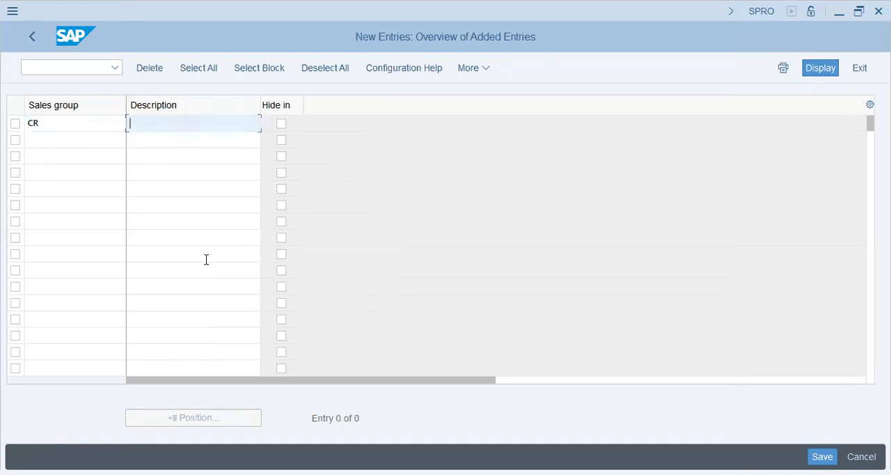
# Set the description of sales group CR to "Corporate T59U".
pyautogui.write('Corporate T59U')
pyautogui.press('Tab')
pyautogui.press('Tab')
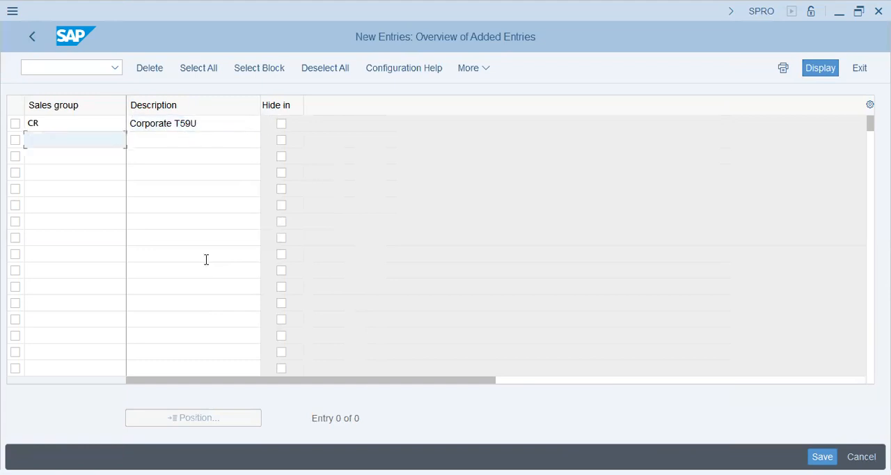
# Add a second sales group with code SR and description "Retail T59U".
pyautogui.write('sr')
pyautogui.press('Tab')
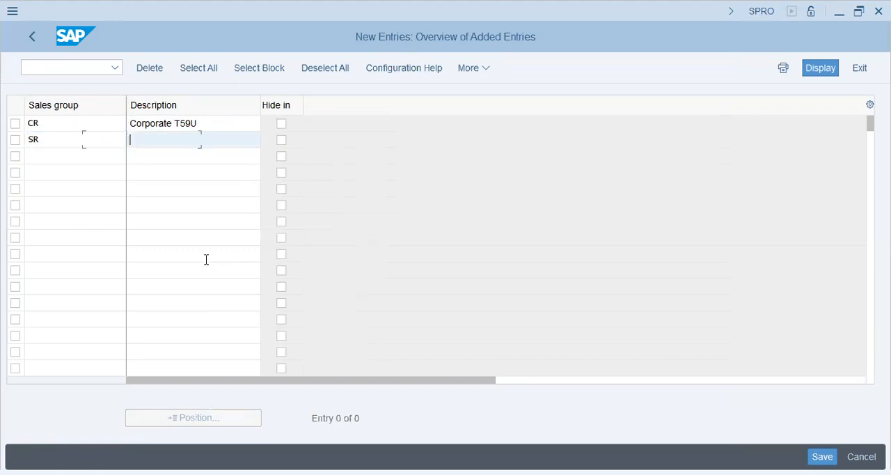
pyautogui.hotkey('shift', 'Tab')
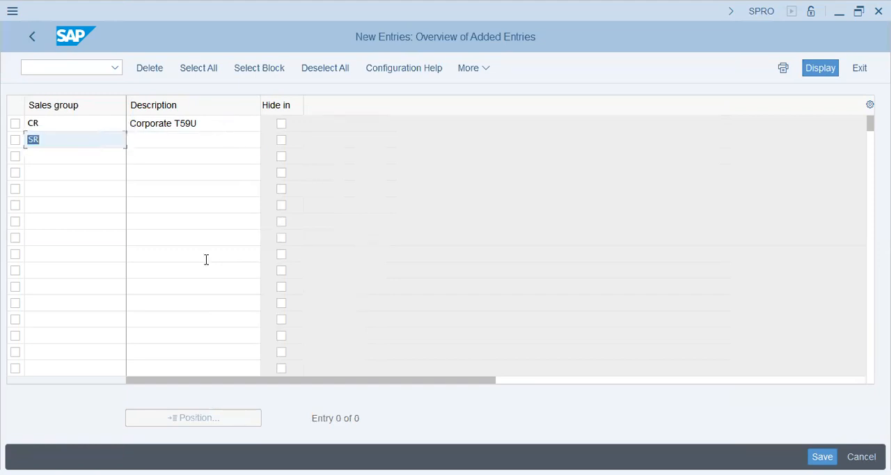
pyautogui.press('Tab')
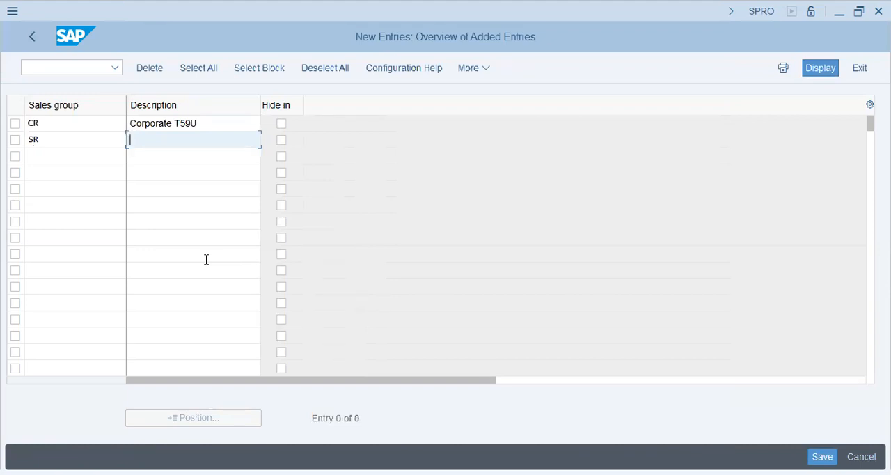
pyautogui.write('Retail T59u')
pyautogui.press('Return')
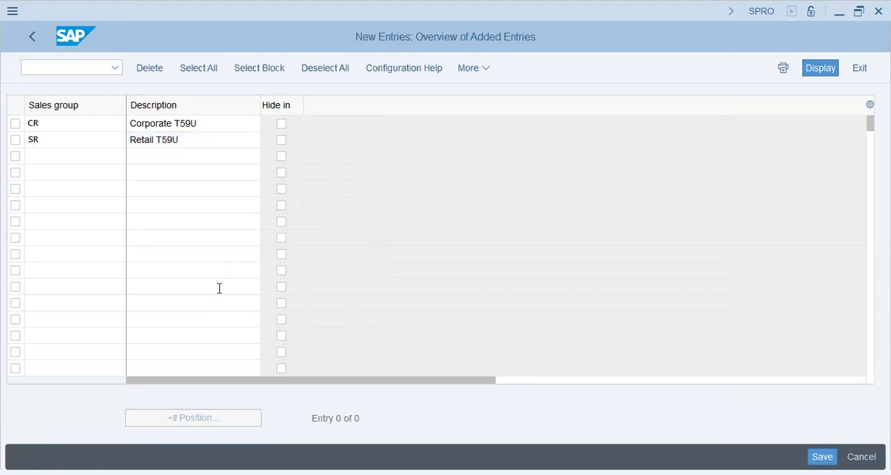
# Save both sales groups under the proposed customizing request and leave the sales group activity.
pyautogui.hotkey('ctrl', 's')
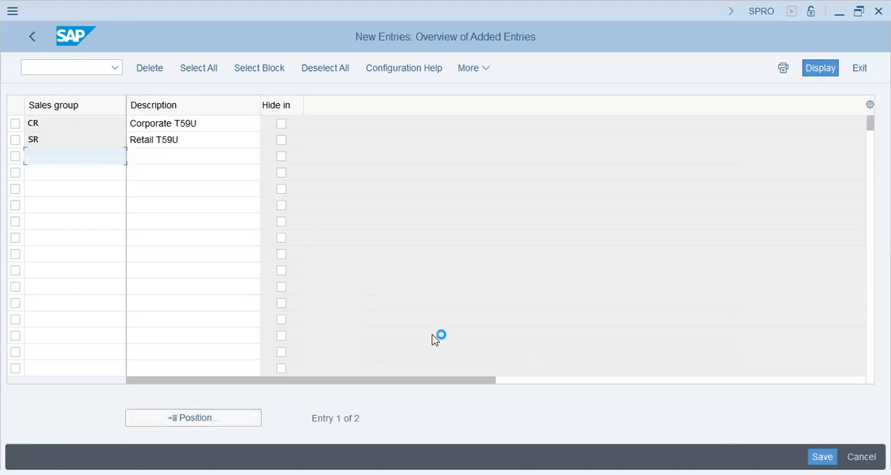
pyautogui.press('Return')
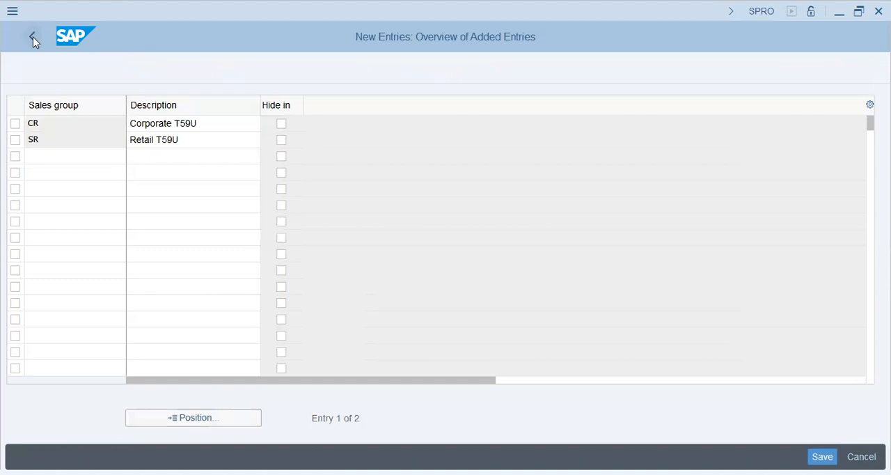
pyautogui.click(32, 36)
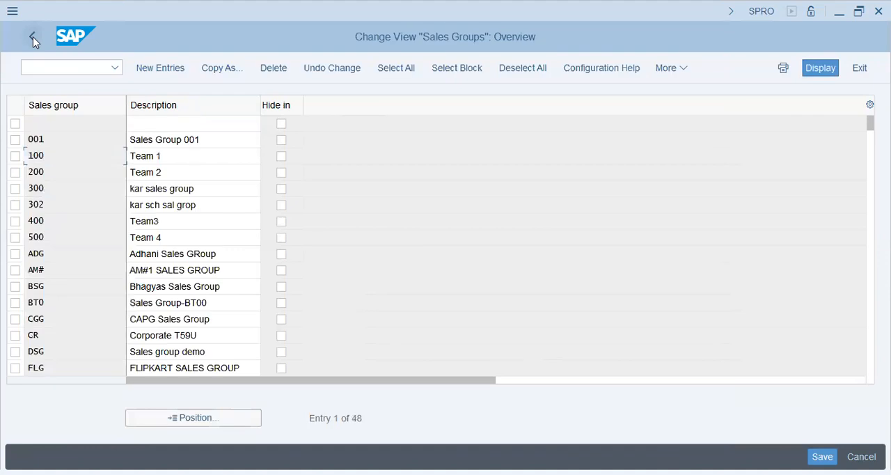
pyautogui.click(32, 37)
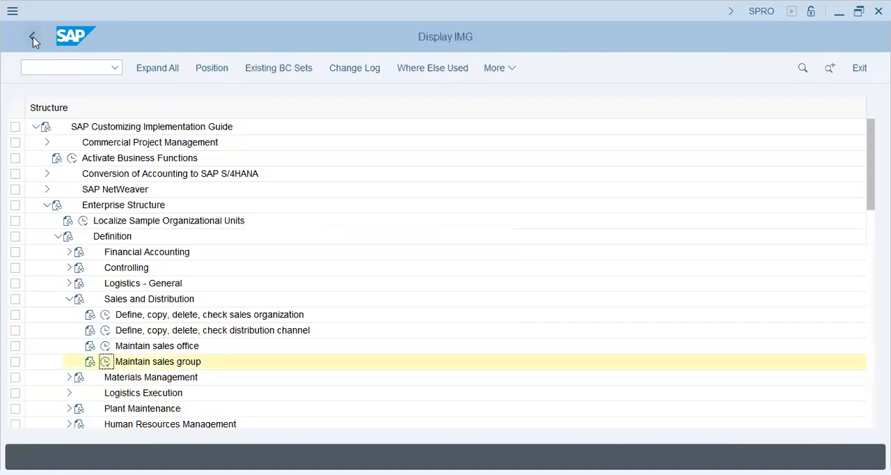
# Open Assign company code to company in the Financial Accounting assignments and position the list at company code T59U.
pyautogui.click(59, 236)
pyautogui.click(59, 251)
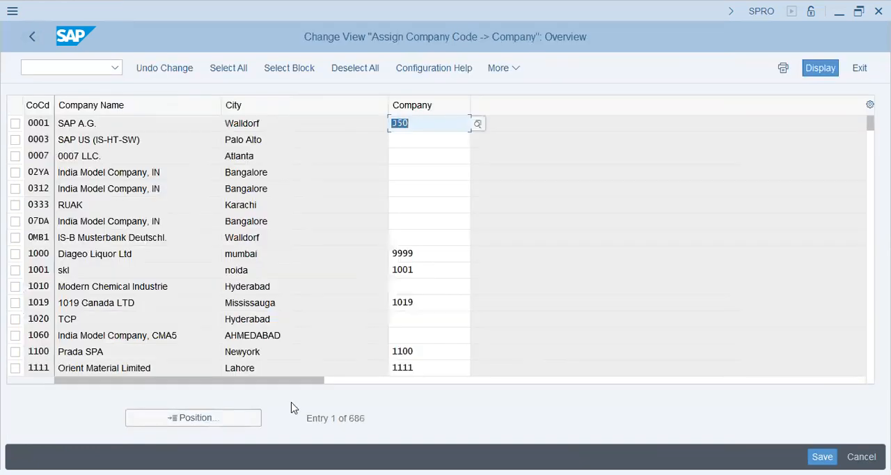
pyautogui.click(201, 416)
pyautogui.write('t59')
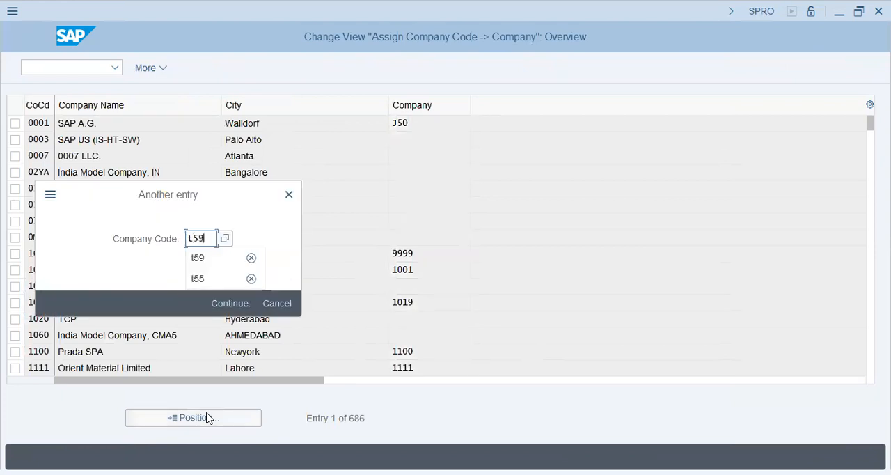
pyautogui.press('Return')
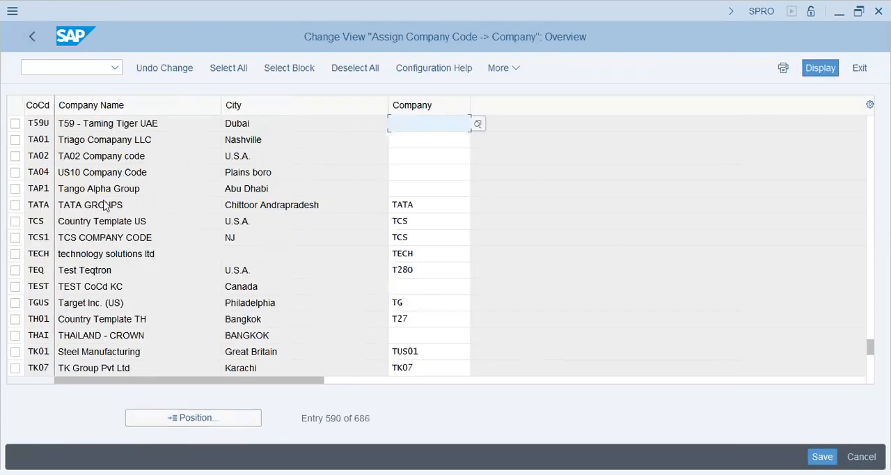
# Assign company T59A, Taming Tiger Group, to company code T59U.
pyautogui.click(409, 124)
pyautogui.write('t59')
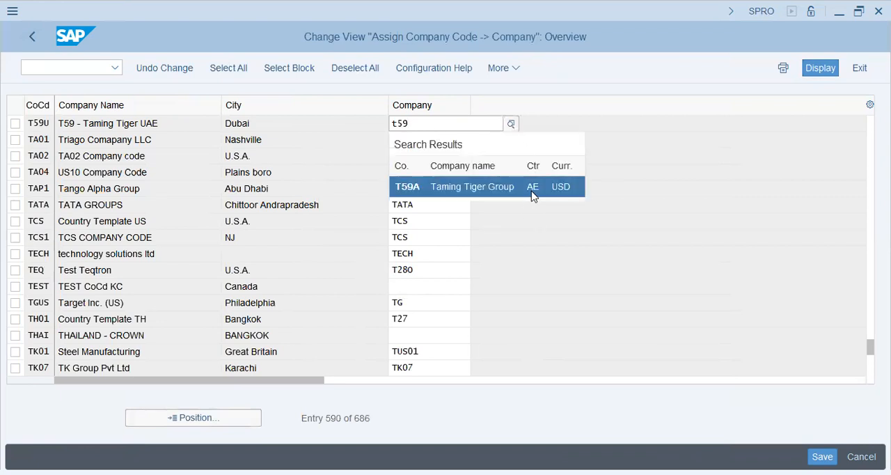
pyautogui.click(533, 188)
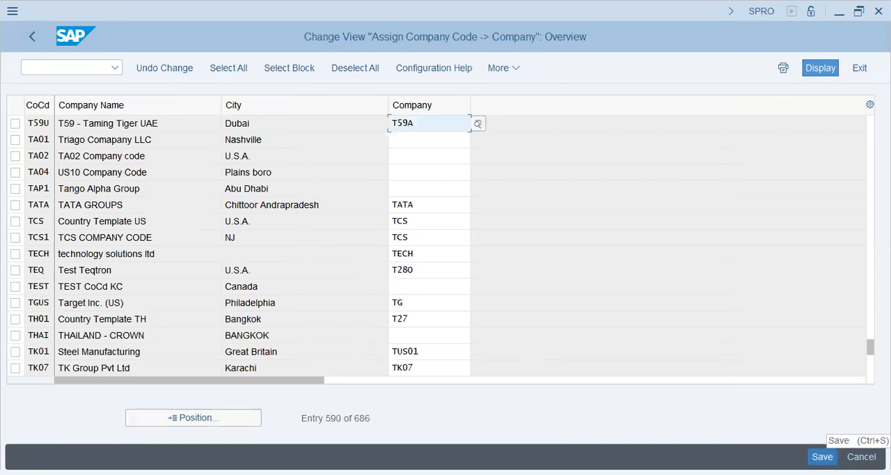
# Save the company assignment under the proposed customizing request and leave the activity.
pyautogui.click(822, 457)
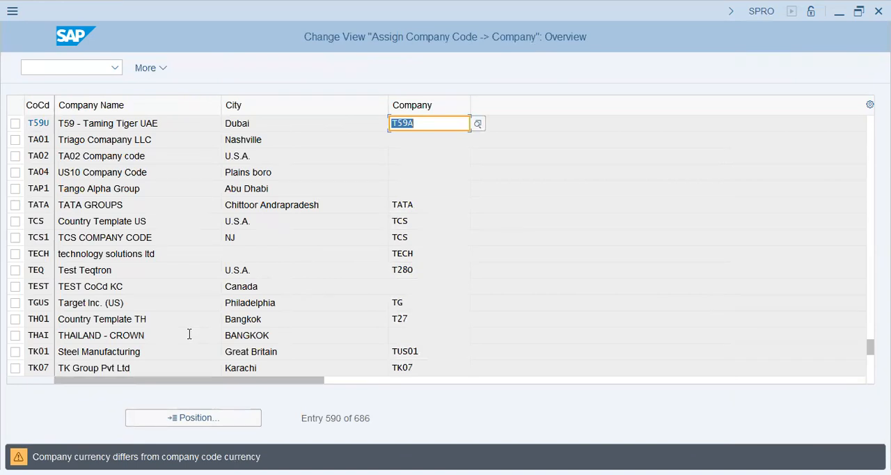
pyautogui.press('Return')
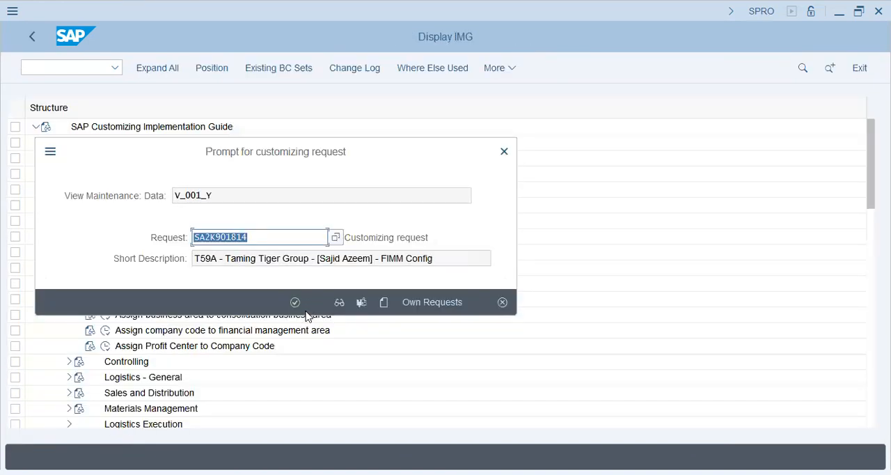
pyautogui.click(295, 302)
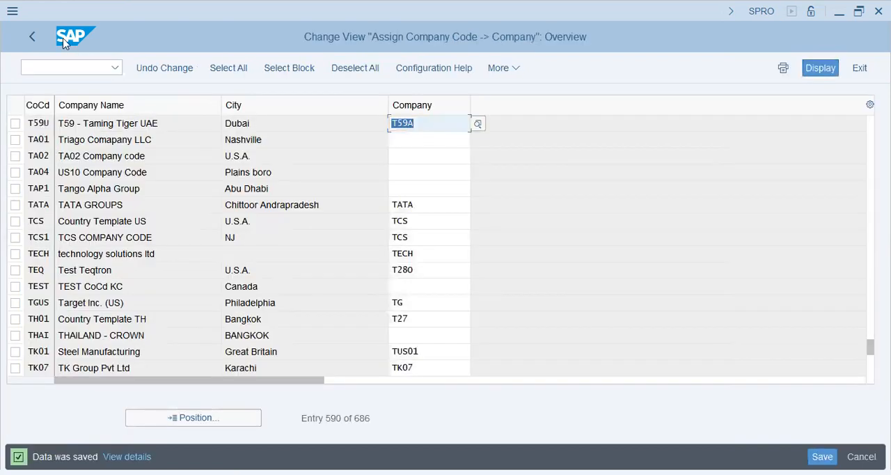
pyautogui.click(33, 36)
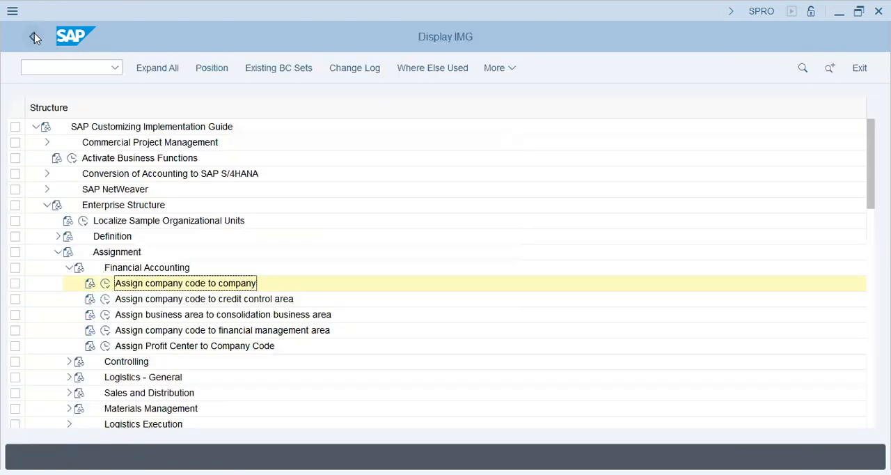
# Open Assign plant to company code in the Logistics - General assignments and start a new entry.
pyautogui.click(69, 268)
pyautogui.click(69, 299)
pyautogui.click(106, 315)
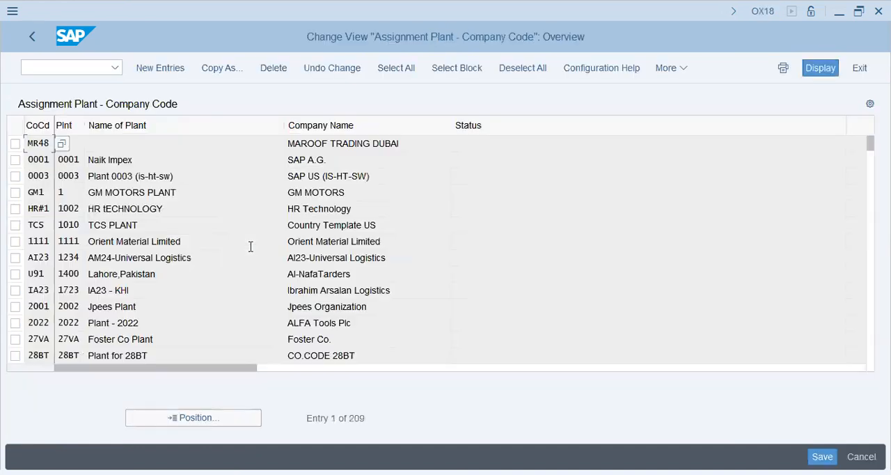
pyautogui.click(174, 69)
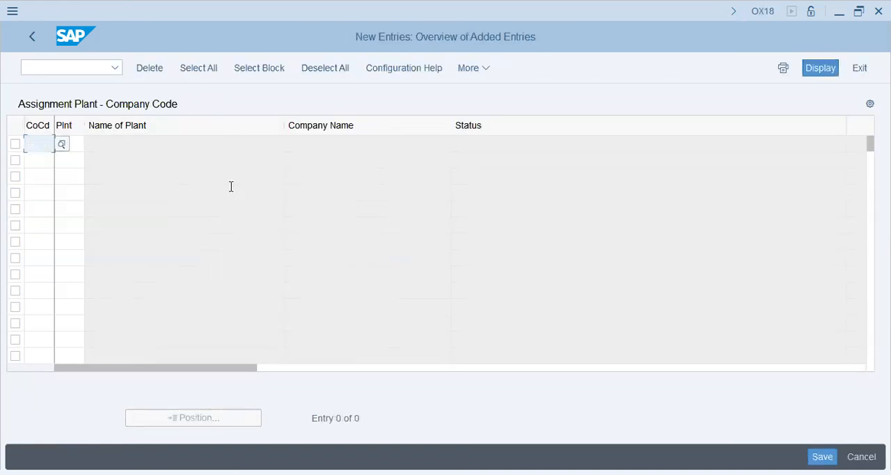
# Assign plant T59U to company code T59U and save the entry under the proposed customizing request, leaving the activity.
pyautogui.write('t59')
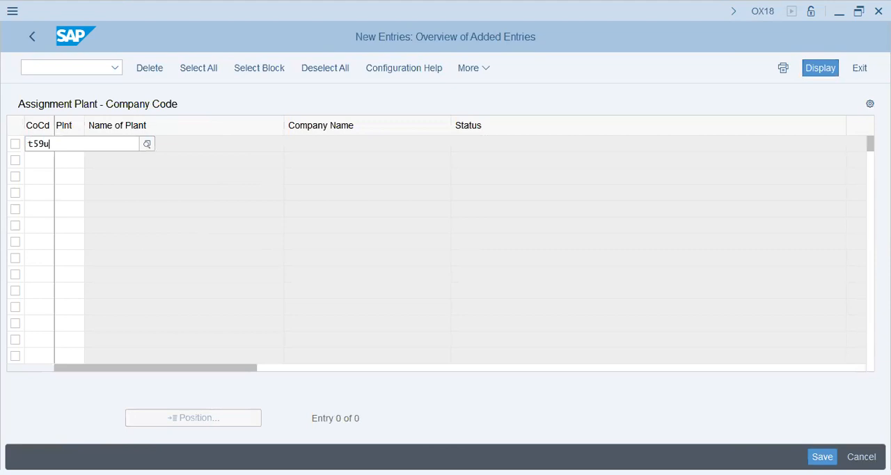
pyautogui.write('u')
pyautogui.press('Tab')
pyautogui.write('t59u')
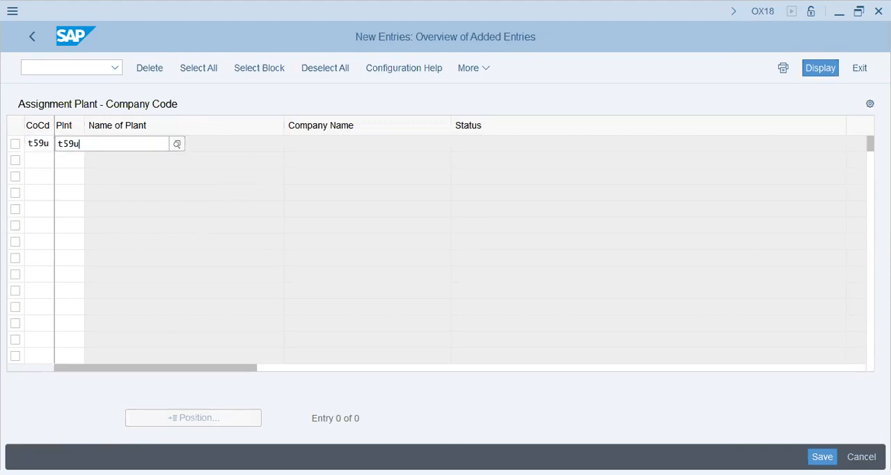
pyautogui.press('Return')
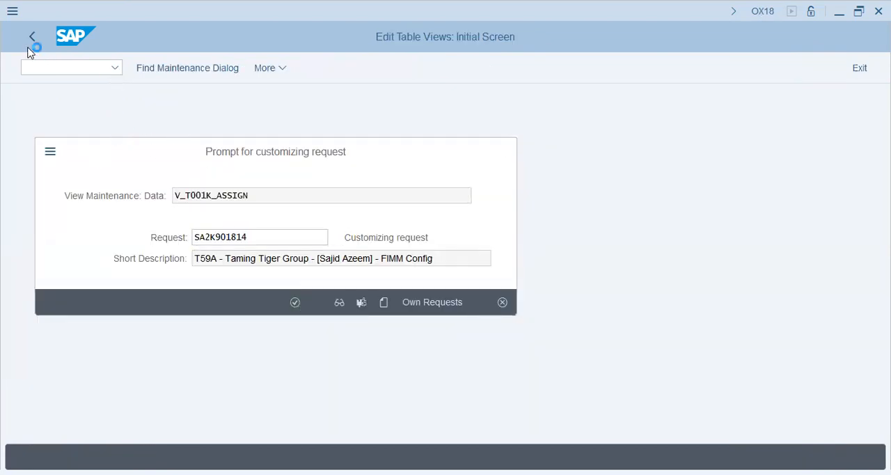
pyautogui.press('Return')
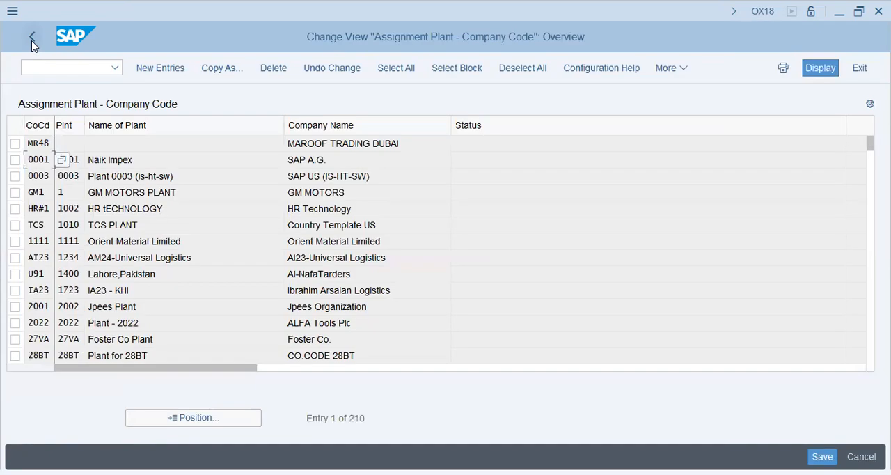
pyautogui.press('F3')
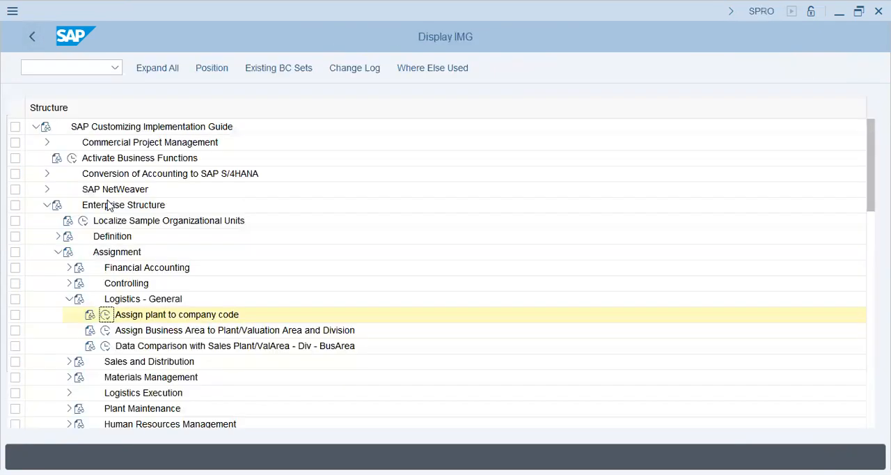
# Open Assign sales organization to company code in the Sales and Distribution assignments and position the list at sales organization T59U.
pyautogui.click(140, 334)
pyautogui.click(126, 341)
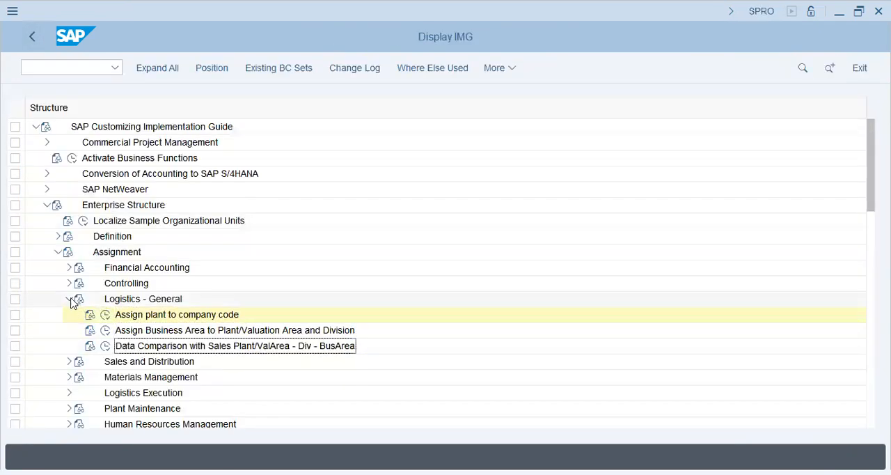
pyautogui.click(69, 299)
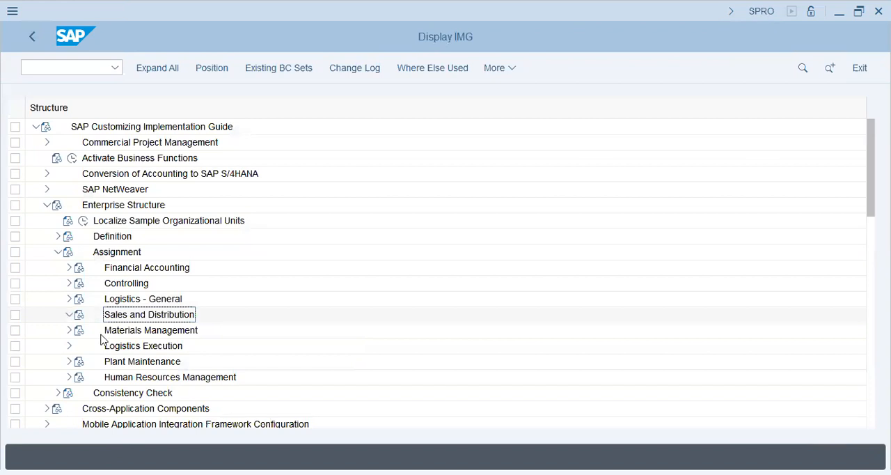
pyautogui.click(69, 315)
pyautogui.click(163, 315)
pyautogui.click(105, 315)
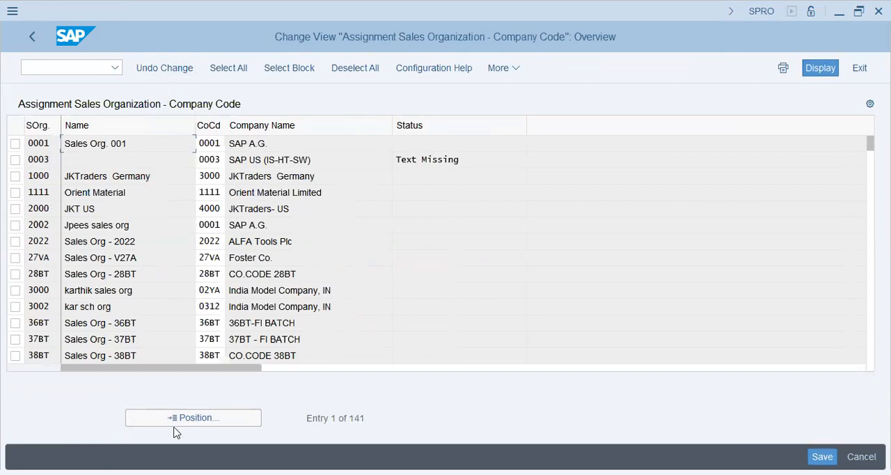
pyautogui.click(177, 418)
pyautogui.write('t59u')
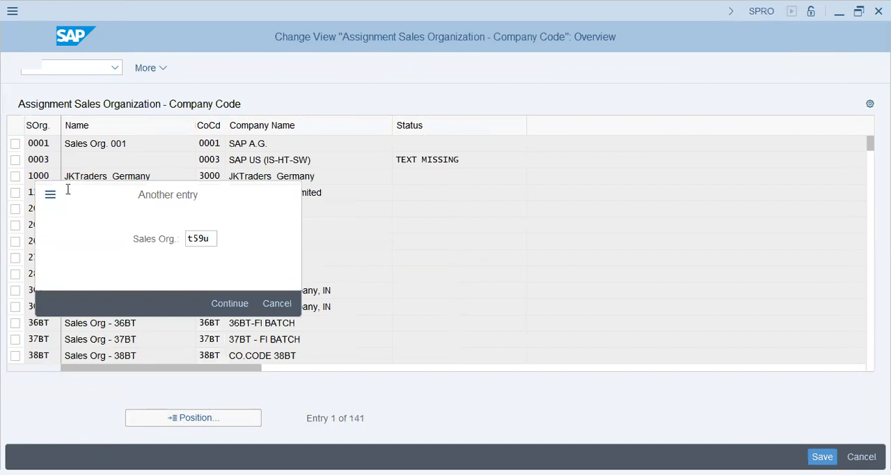
pyautogui.press('Return')
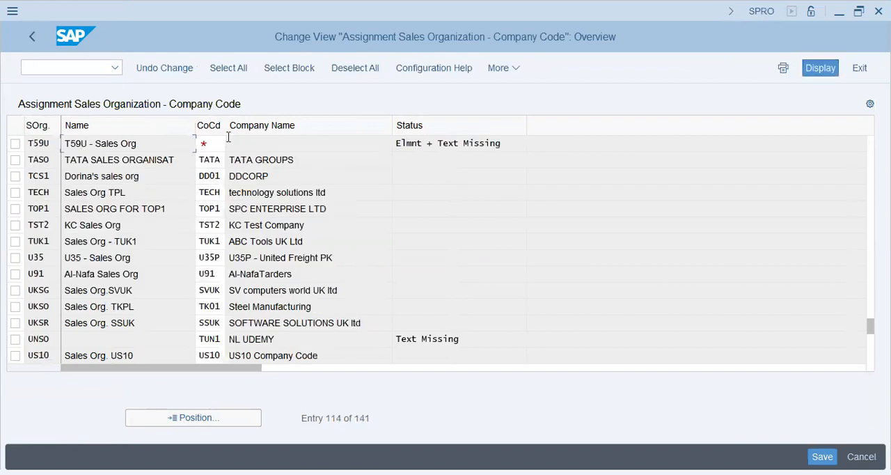
# Assign company code T59U to sales organization T59U.
pyautogui.click(213, 144)
pyautogui.write('t59u')
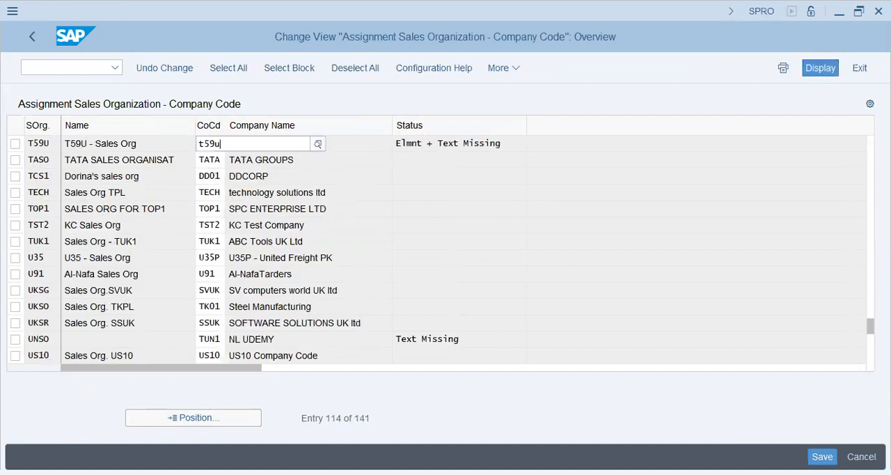
pyautogui.press('Return')
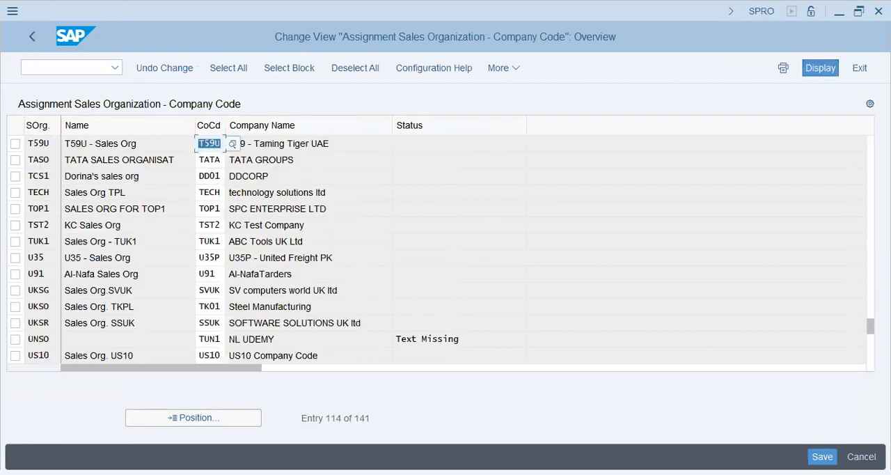
# Save the sales organization's company code assignment under the proposed customizing request and leave the activity.
pyautogui.hotkey('ctrl', 's')
pyautogui.click(297, 304)
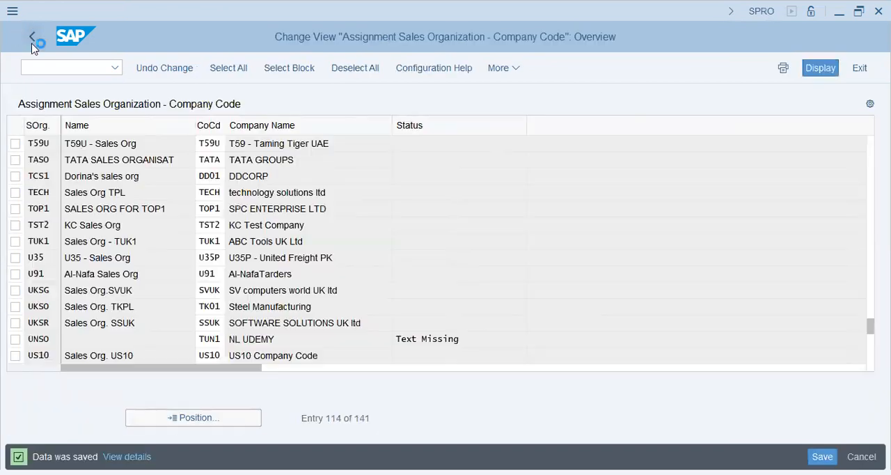
pyautogui.click(32, 41)
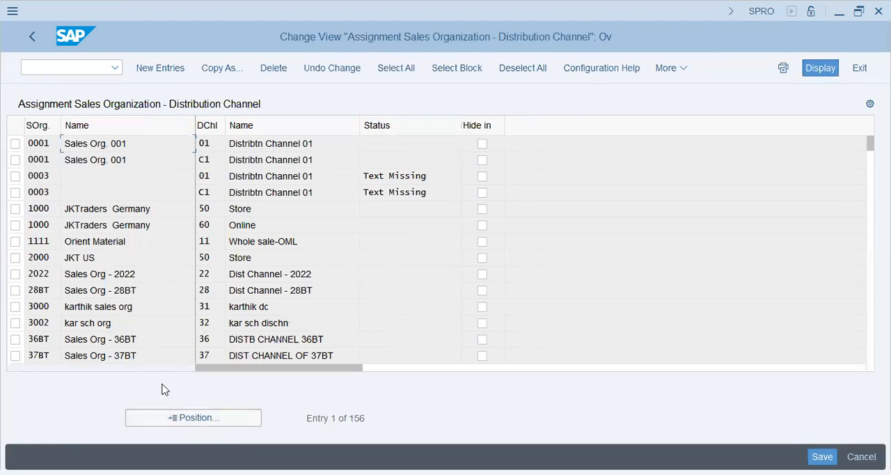
# Look up sales organization T59U in the list of distribution channel assignments.
pyautogui.click(173, 417)
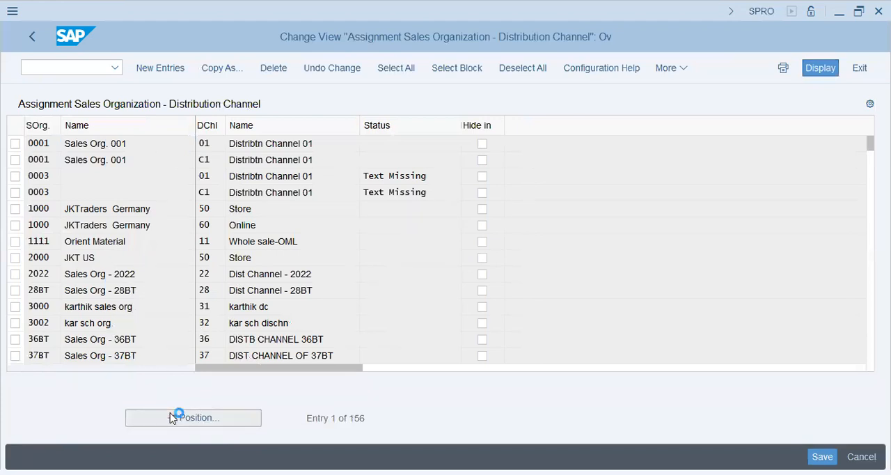
pyautogui.write('t59')
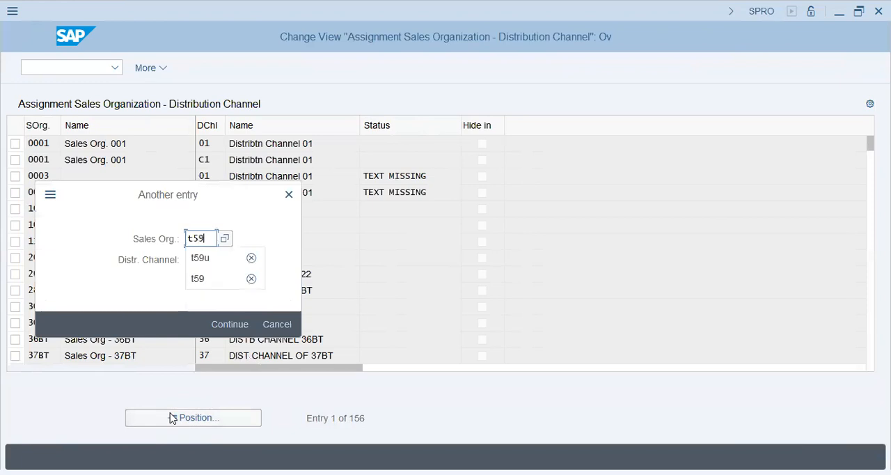
pyautogui.write('u')
pyautogui.press('Return')
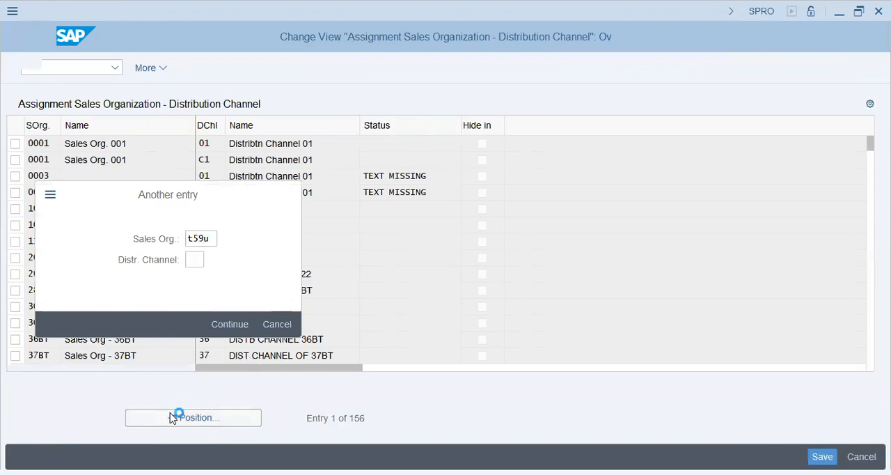
# Create a new entry assigning distribution channel UC, T59U - Car Cleaner, to sales organization T59U.
pyautogui.click(160, 68)
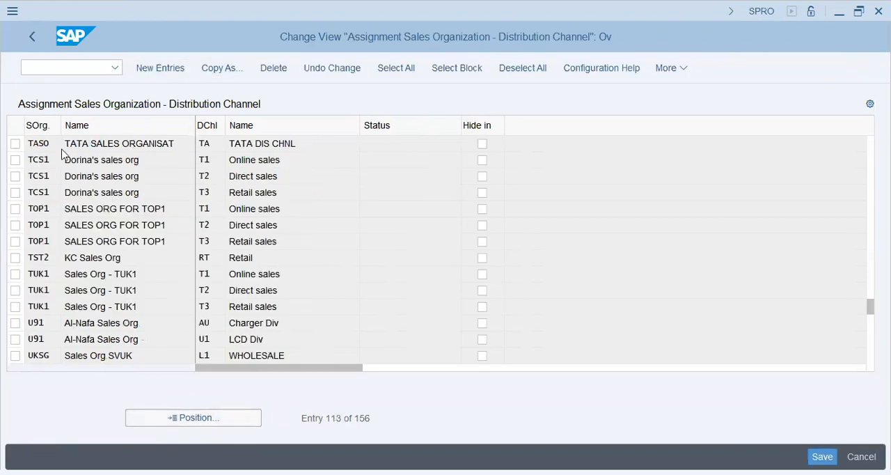
pyautogui.write('t59u')
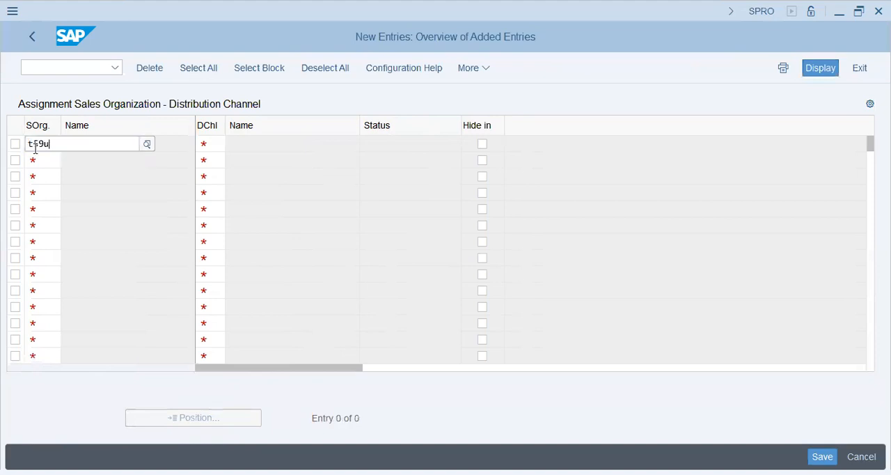
pyautogui.click(229, 145)
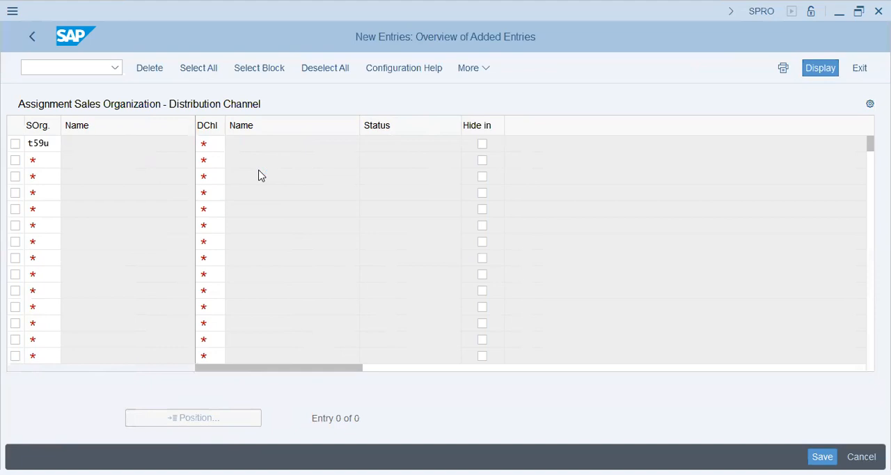
pyautogui.press('F4')
pyautogui.scroll(-10, 38, 428)
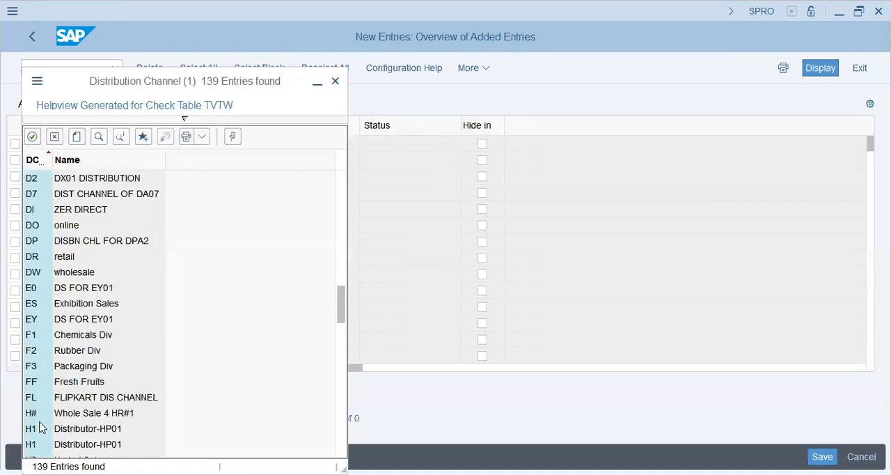
pyautogui.scroll(-15, 38, 428)
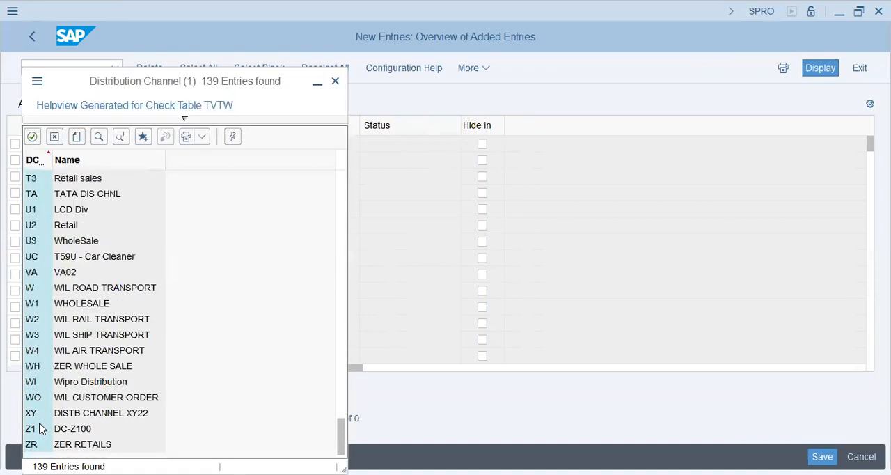
pyautogui.doubleClick(92, 256)
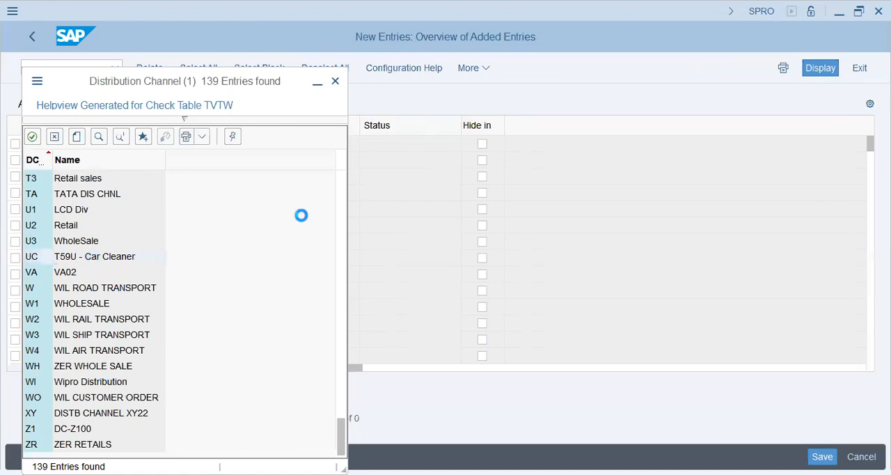
pyautogui.press('Return')
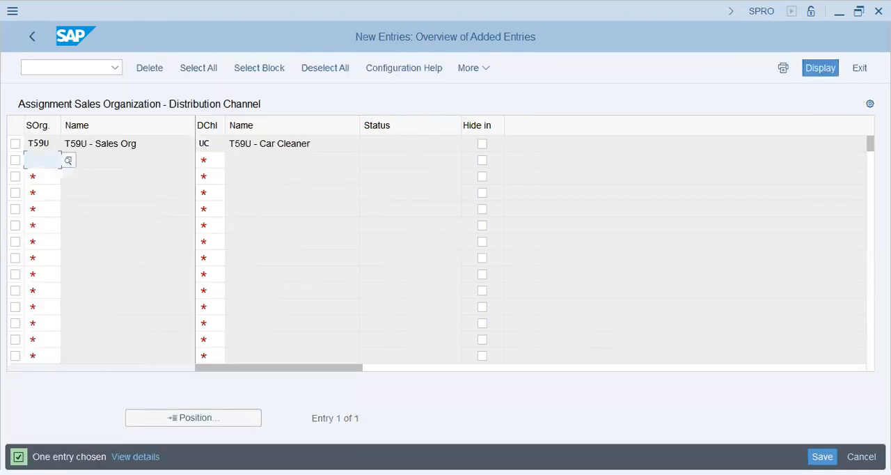
# Save the distribution channel assignment under the proposed customizing request and leave the activity.
pyautogui.click(294, 303)
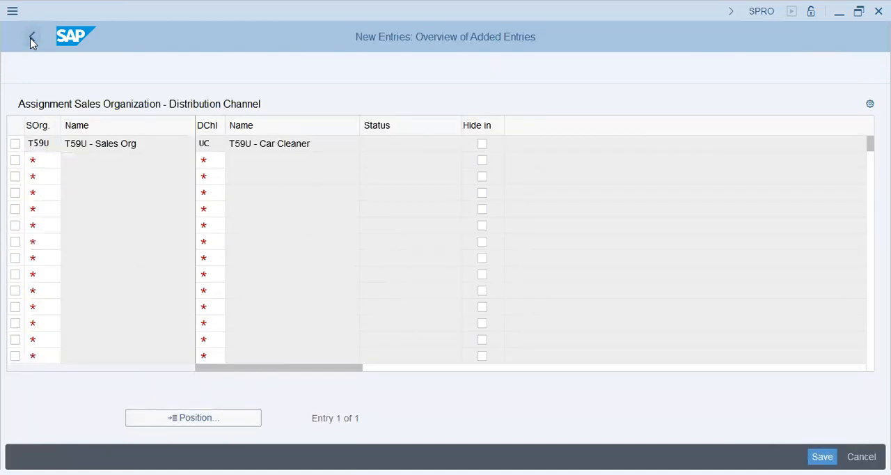
pyautogui.click(31, 41)
pyautogui.click(31, 39)
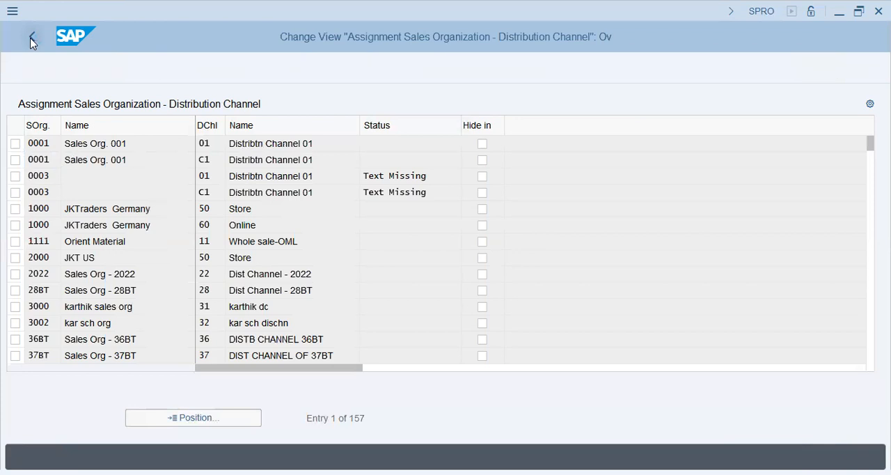
# Open Assign division to sales organization and start a new entry for sales organization T59U.
pyautogui.click(147, 348)
pyautogui.click(105, 346)
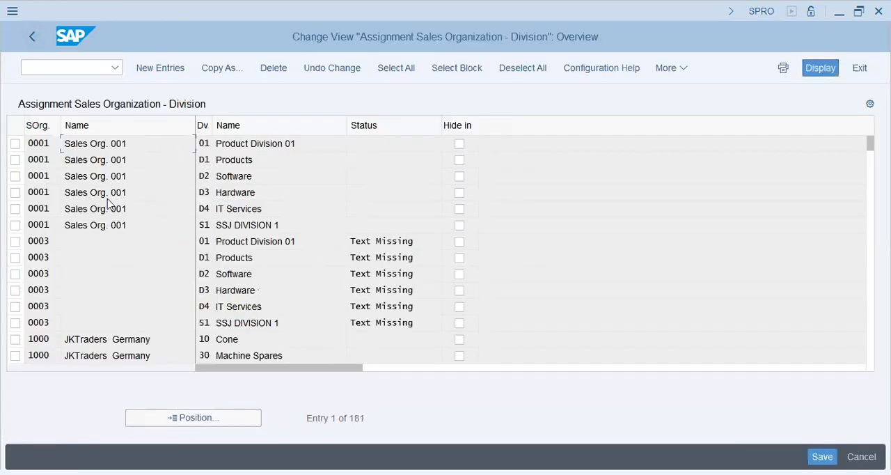
pyautogui.click(175, 76)
pyautogui.write('t5sa')
pyautogui.press('BackSpace')
pyautogui.press('BackSpace')
pyautogui.write('9u')
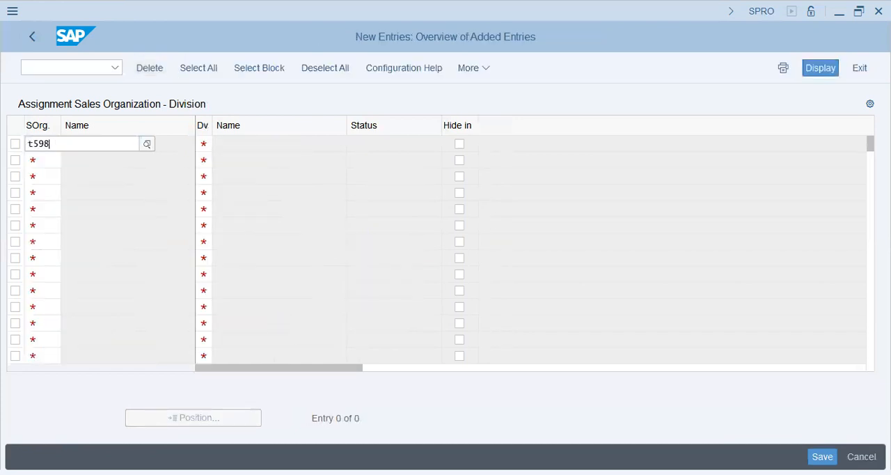
pyautogui.press('Tab')
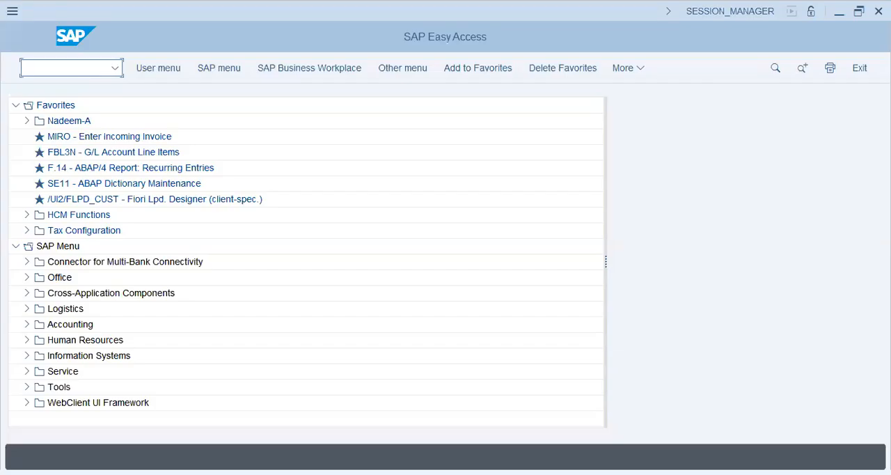
# Run transaction SPRO and expand the Sales and Distribution assignments of the Enterprise Structure in the implementation guide.
pyautogui.click(84, 70)
pyautogui.write('spro')
pyautogui.press('Return')
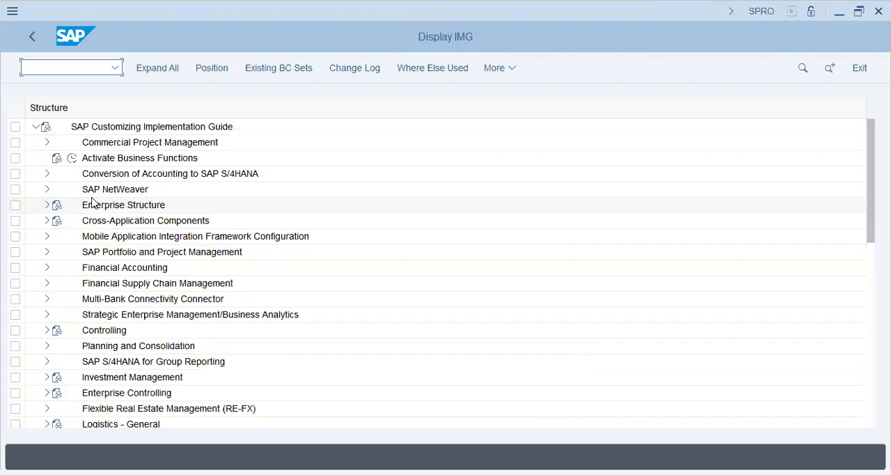
pyautogui.click(47, 204)
pyautogui.click(58, 251)
pyautogui.click(119, 283)
pyautogui.click(69, 314)
# Open Assign distribution channel to sales organization and jump to the entries of sales organization T59U.
pyautogui.click(146, 333)
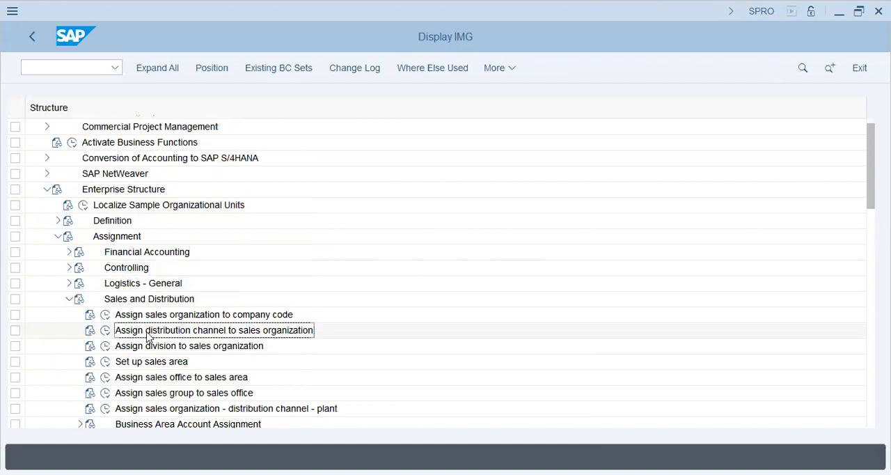
pyautogui.click(105, 332)
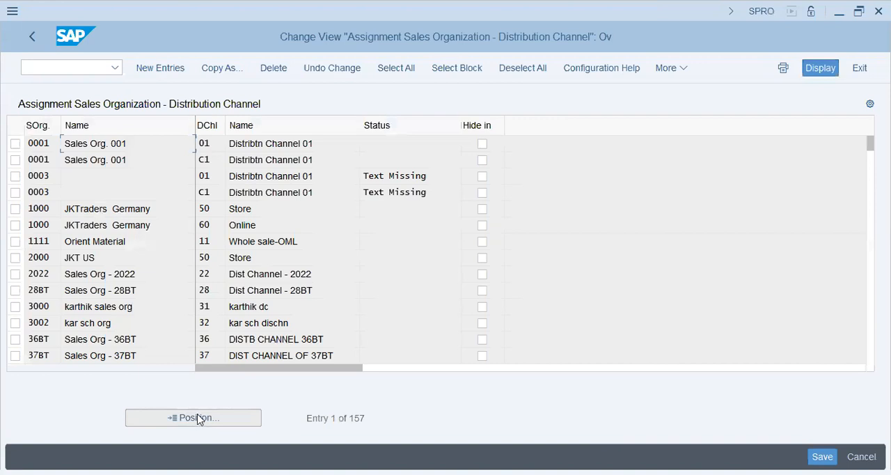
pyautogui.click(198, 418)
pyautogui.write('t59u')
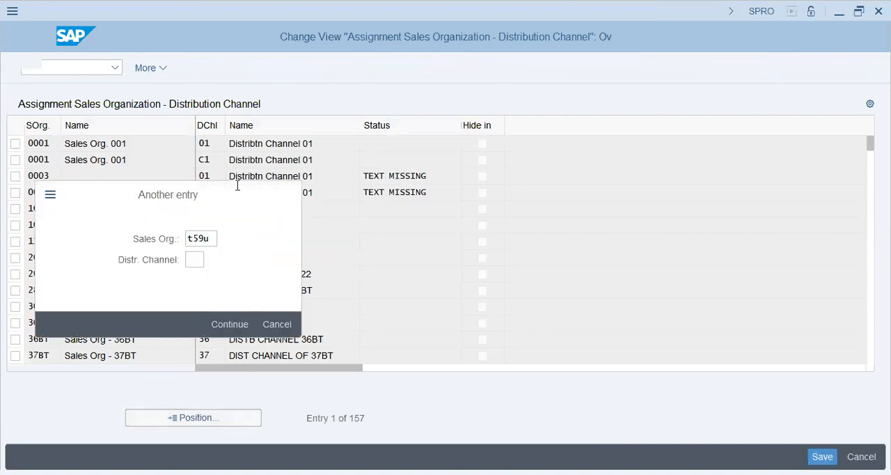
pyautogui.press('Return')
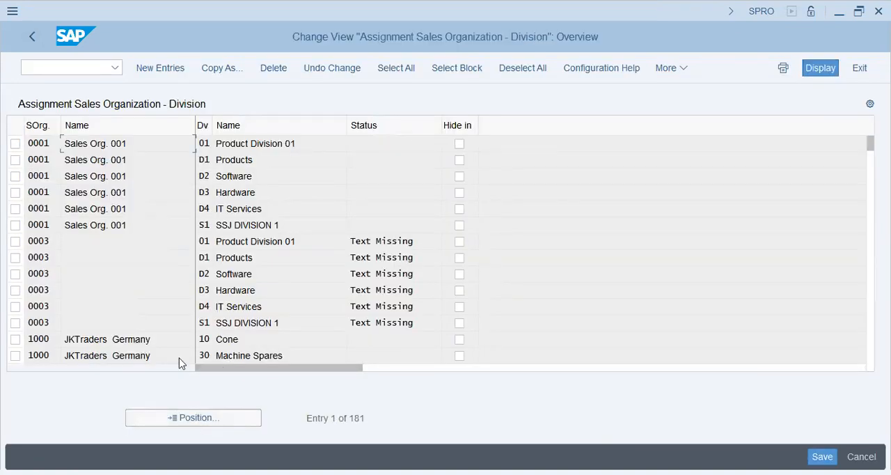
# Add two new entries in Assign division to sales organization, giving sales organization T59U the divisions CR and SR.
pyautogui.click(153, 70)
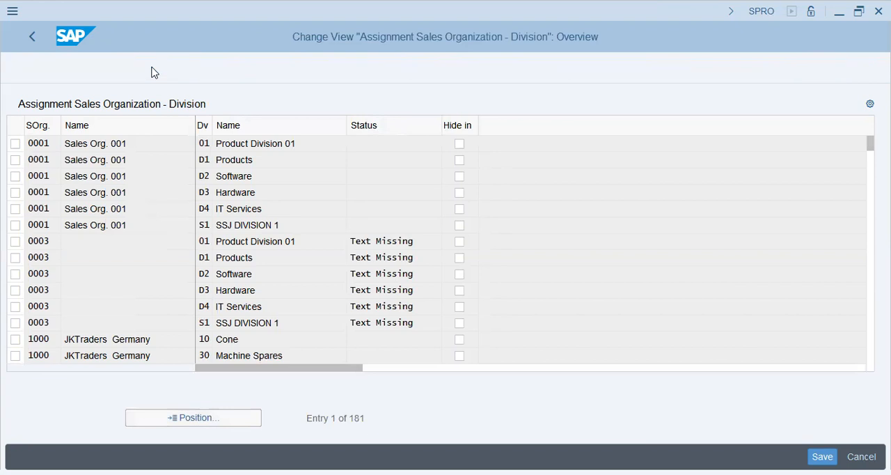
pyautogui.write('t59u')
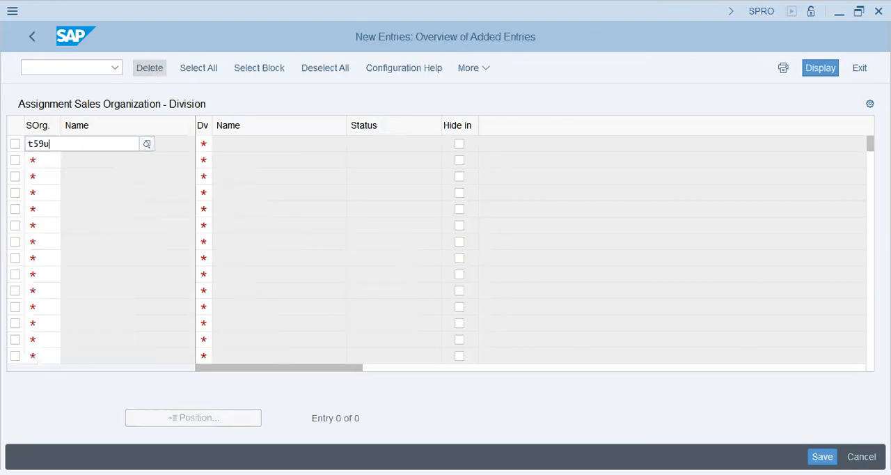
pyautogui.press('Tab')
pyautogui.write('cr')
pyautogui.press('Tab')
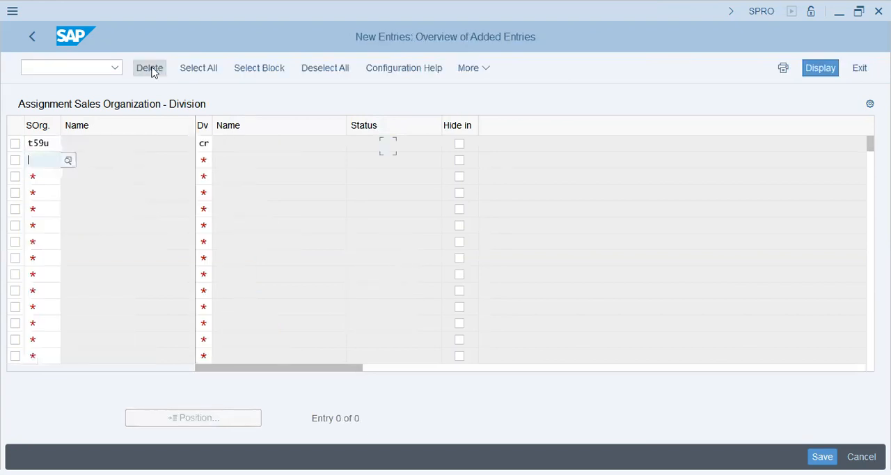
pyautogui.write('t59u')
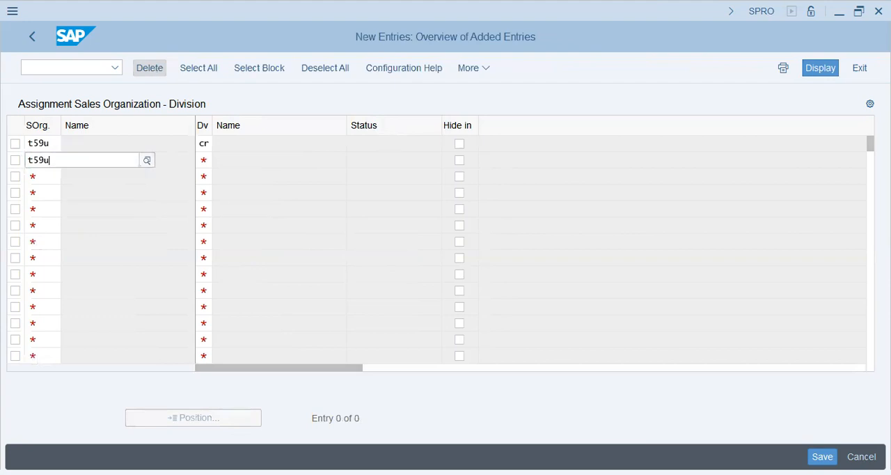
pyautogui.press('Return')
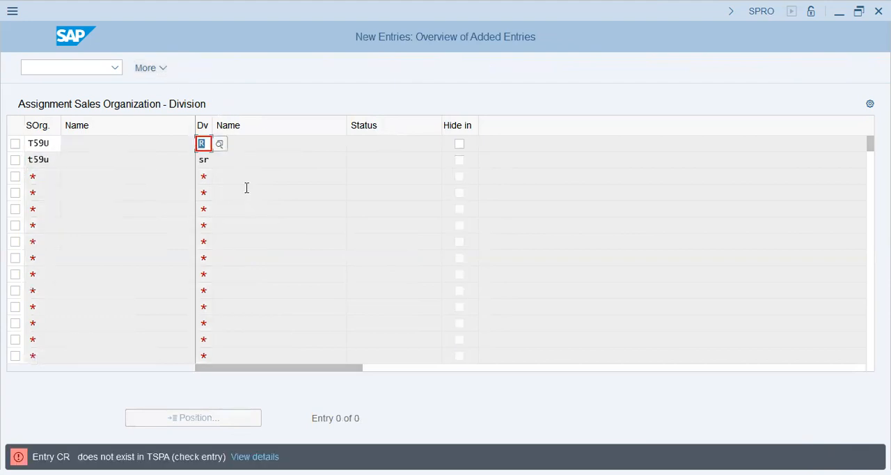
# Search the division value list for T59 and choose division UC for the first T59U entry.
pyautogui.click(219, 143)
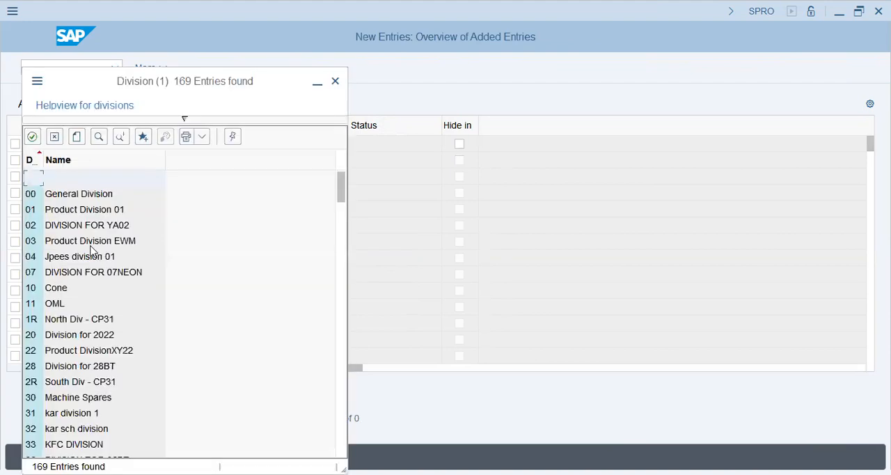
pyautogui.scroll(-1, 89, 296)
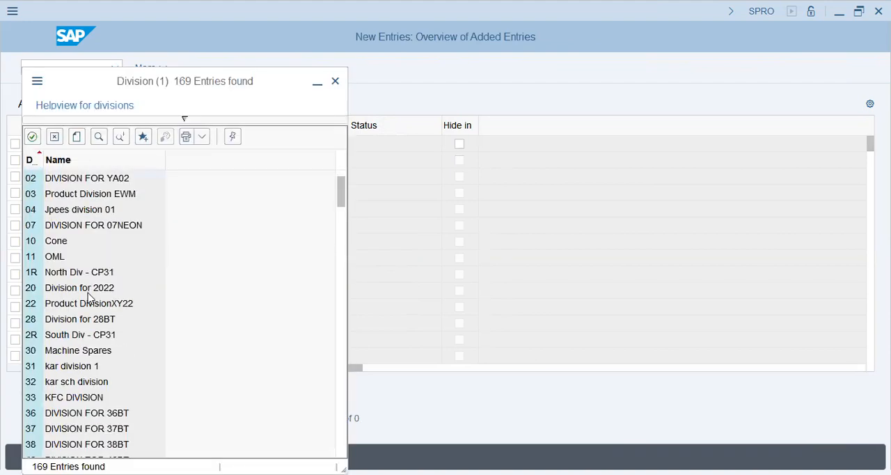
pyautogui.click(99, 137)
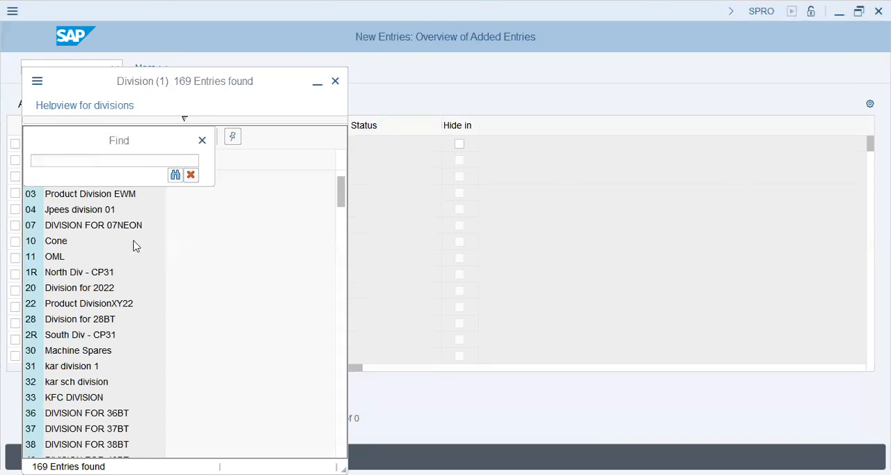
pyautogui.click(106, 159)
pyautogui.write('t59')
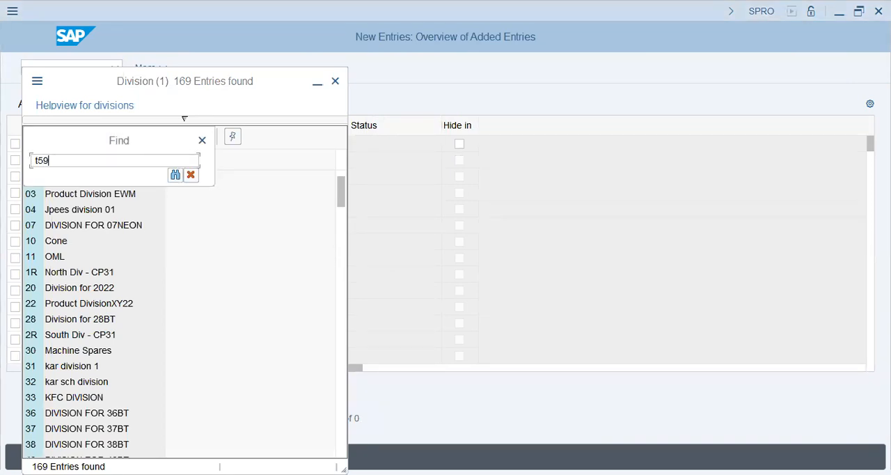
pyautogui.press('Return')
pyautogui.doubleClick(81, 260)
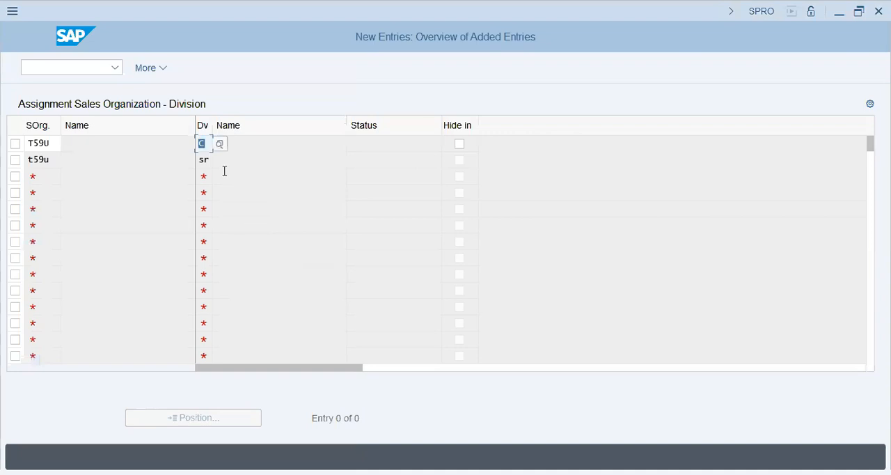
pyautogui.press('Return')
# Clear division SR and sales organization T59U from the second new row.
pyautogui.press('BackSpace')
pyautogui.press('Return')
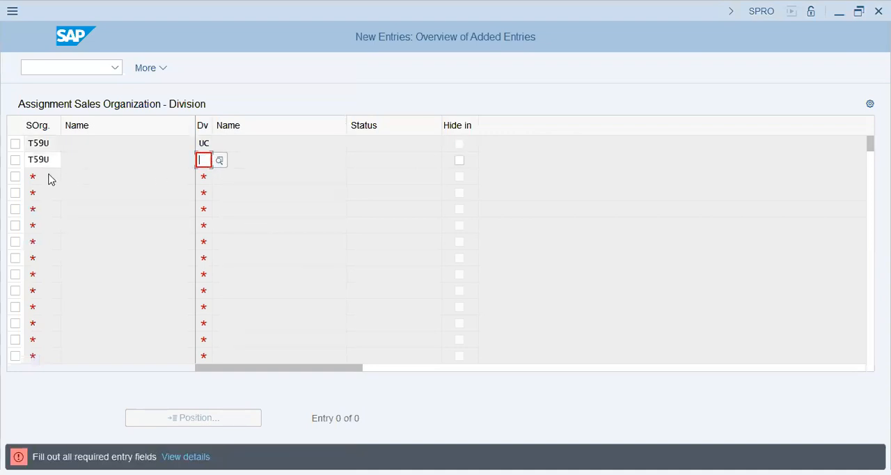
pyautogui.moveTo(53, 161); pyautogui.dragTo(1, 162)
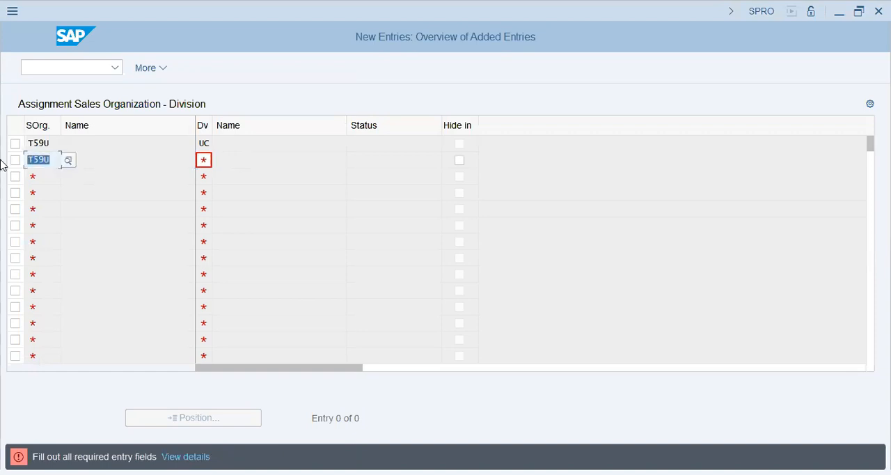
pyautogui.press('BackSpace')
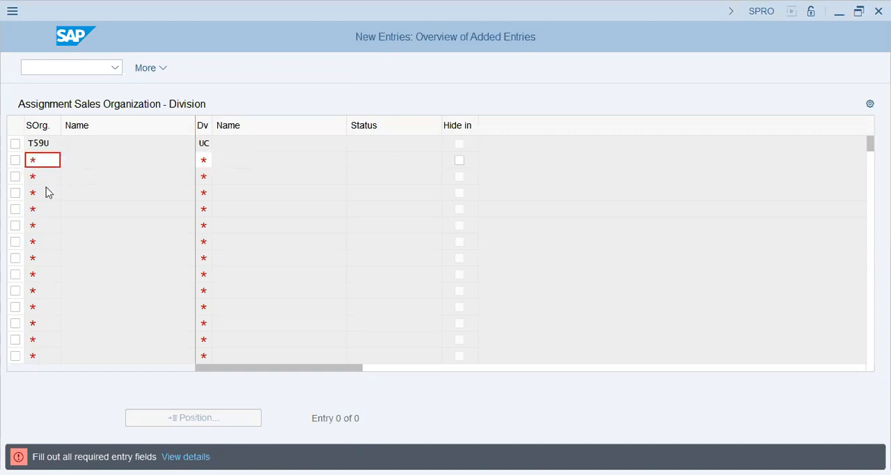
# Save the division assignment under the proposed customizing request and return to the implementation guide.
pyautogui.press('F12')
pyautogui.click(254, 322)
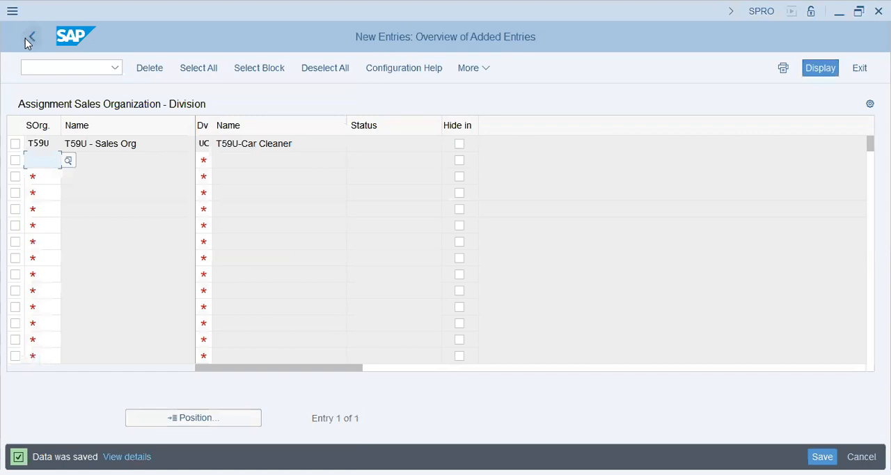
pyautogui.click(25, 38)
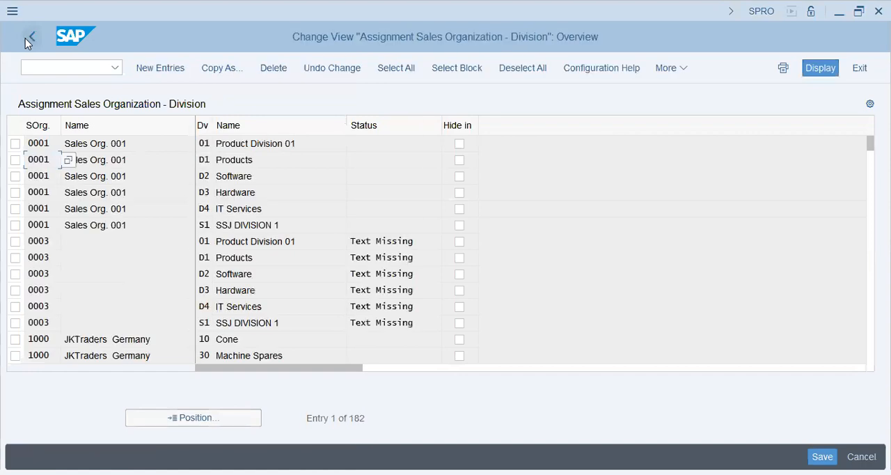
pyautogui.click(31, 37)
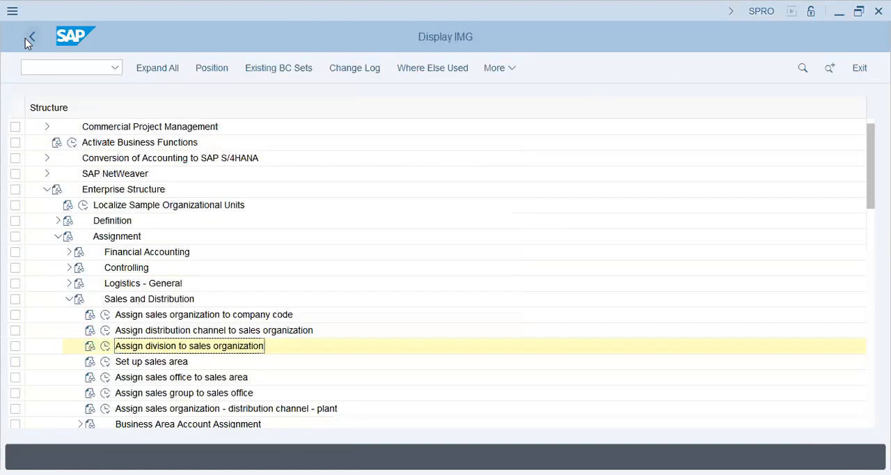
# In Set up sales area, create a new entry combining sales organization T59U, distribution channel UC and division UC.
pyautogui.click(131, 363)
pyautogui.click(106, 361)
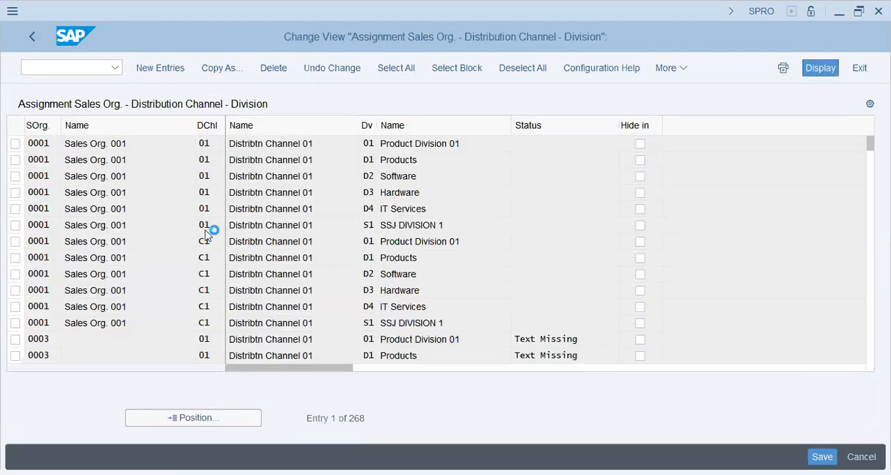
pyautogui.write('t59u')
pyautogui.press('Tab')
pyautogui.click(234, 148)
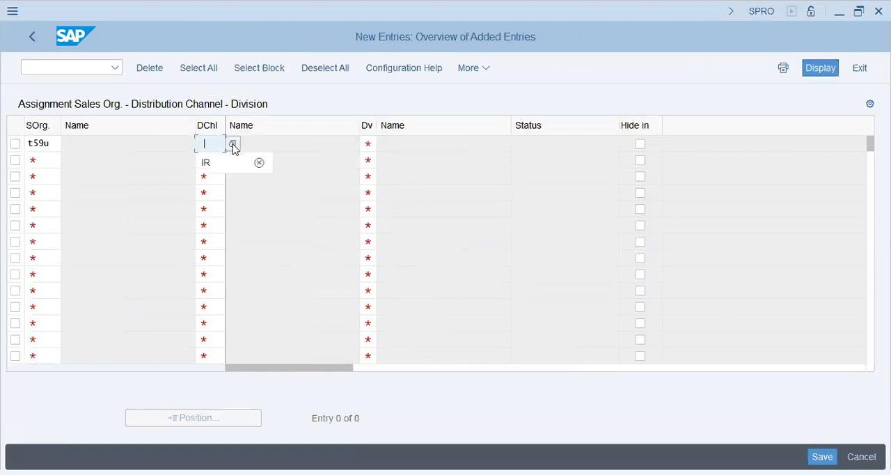
pyautogui.click(234, 145)
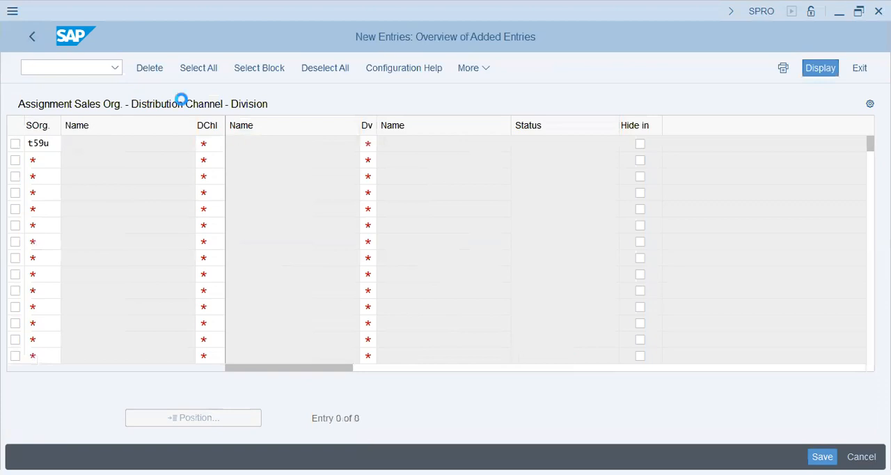
pyautogui.press('Return')
pyautogui.click(368, 144)
pyautogui.click(386, 147)
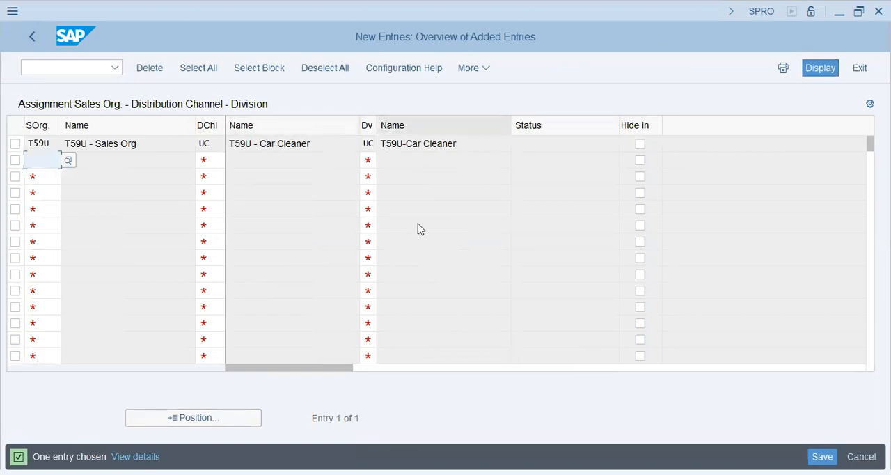
# Save the sales area under the proposed customizing request and leave the activity.
pyautogui.hotkey('ctrl', 's')
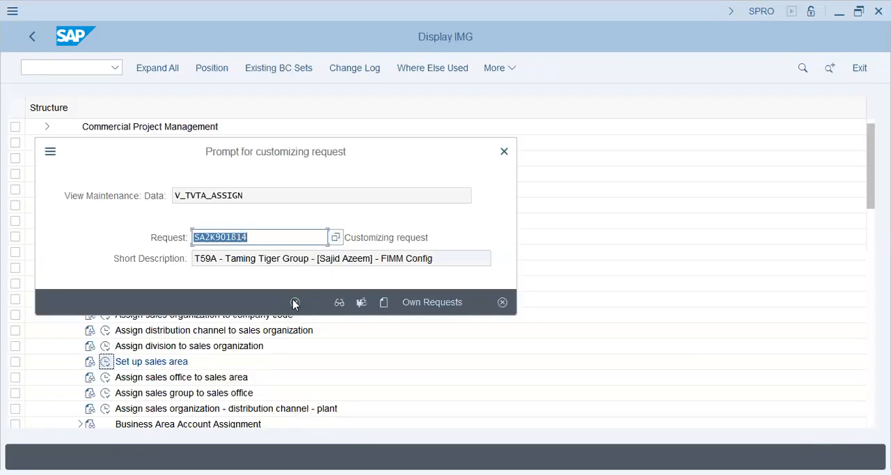
pyautogui.press('Return')
pyautogui.click(32, 37)
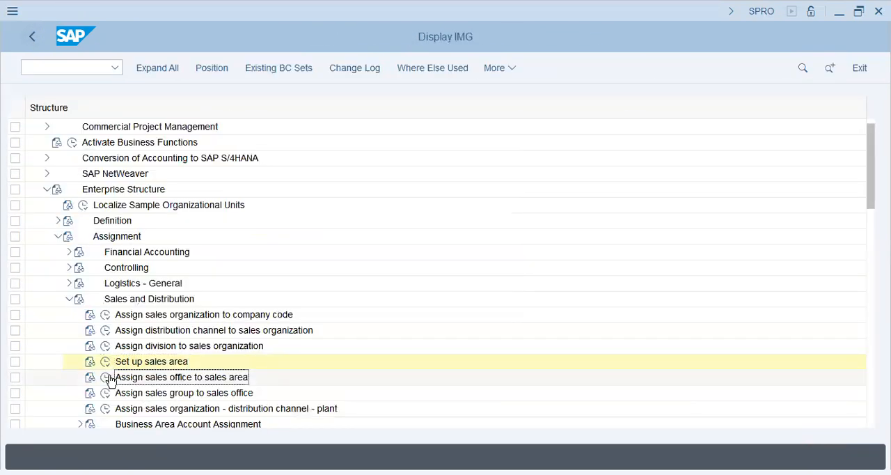
# Open Assign sales office to sales area and start a new entry with sales organization T59U and distribution channel UC.
pyautogui.click(106, 378)
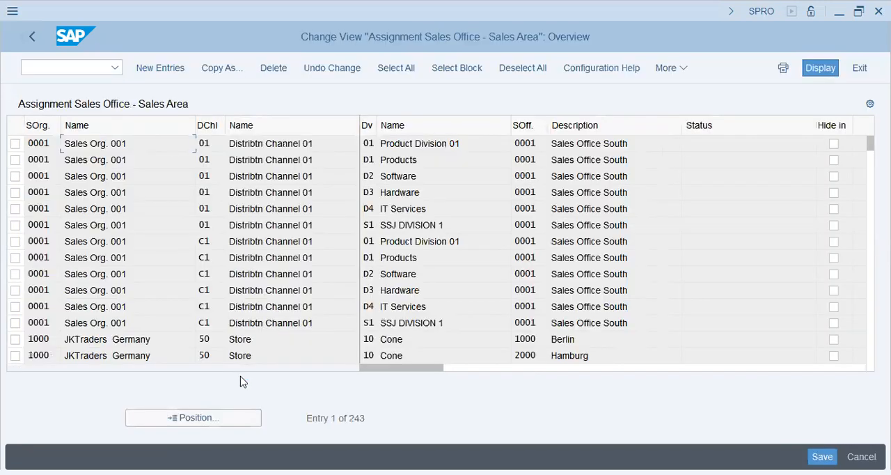
pyautogui.click(167, 67)
pyautogui.write('t59u')
pyautogui.press('Tab')
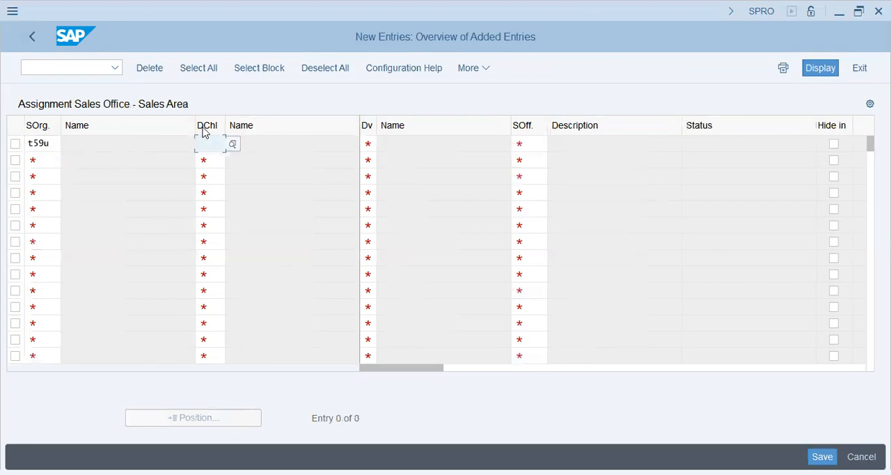
pyautogui.write('uc')
pyautogui.press('Tab')
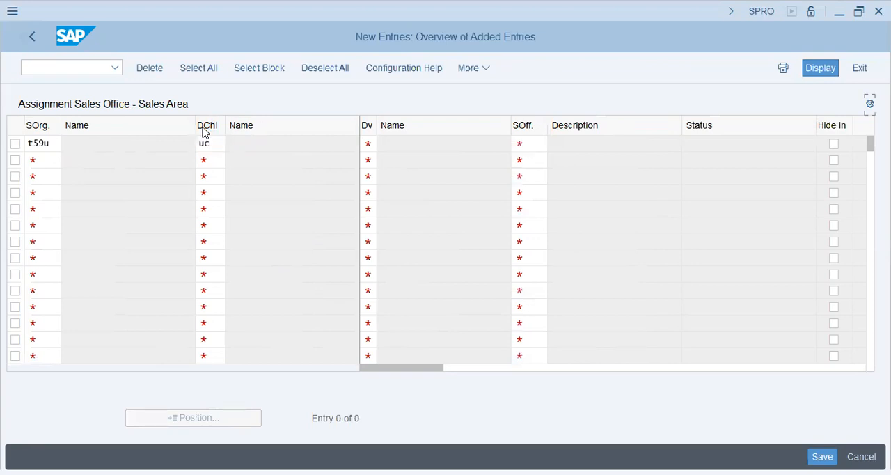
pyautogui.hotkey('shift', 'Tab')
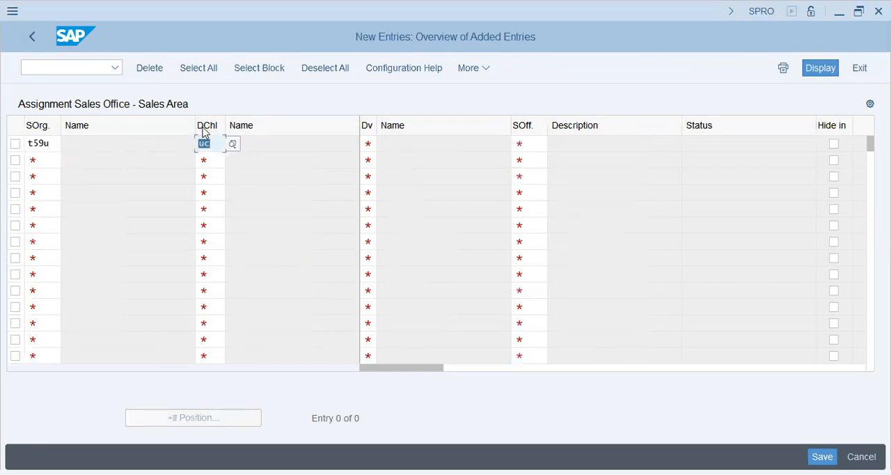
pyautogui.press('Right')
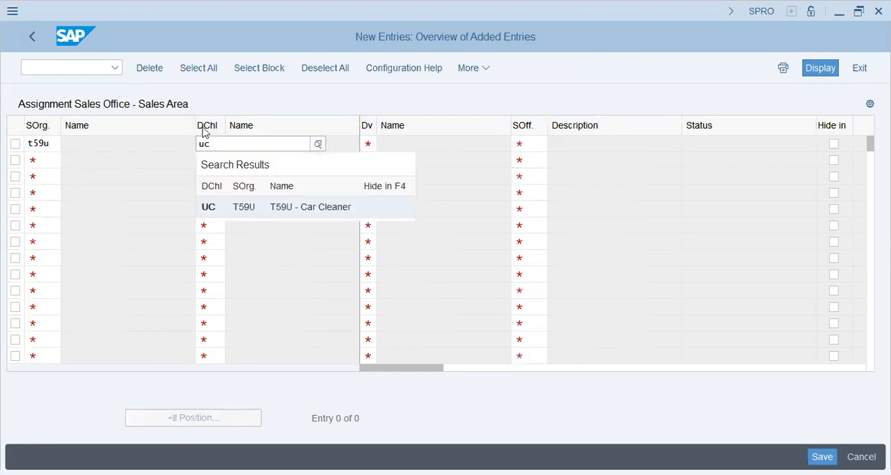
pyautogui.press('Tab')
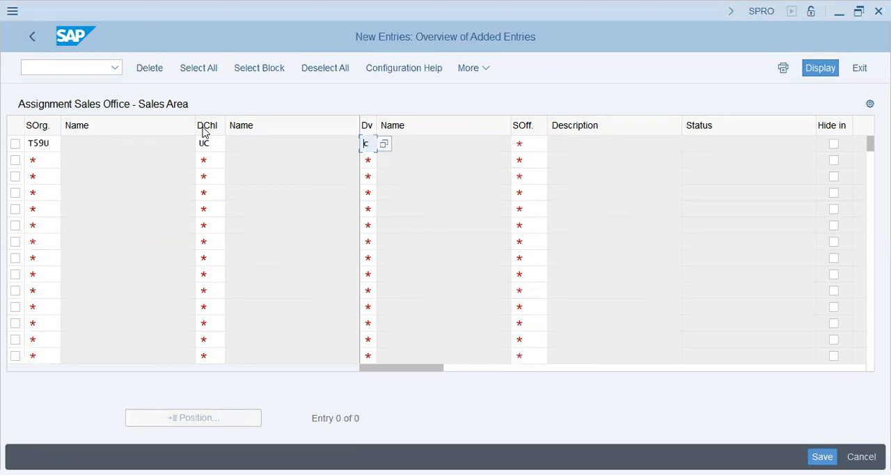
# Complete the first sales office assignment with division UC and sales office T59D (Dubai Sales Office).
pyautogui.click(383, 145)
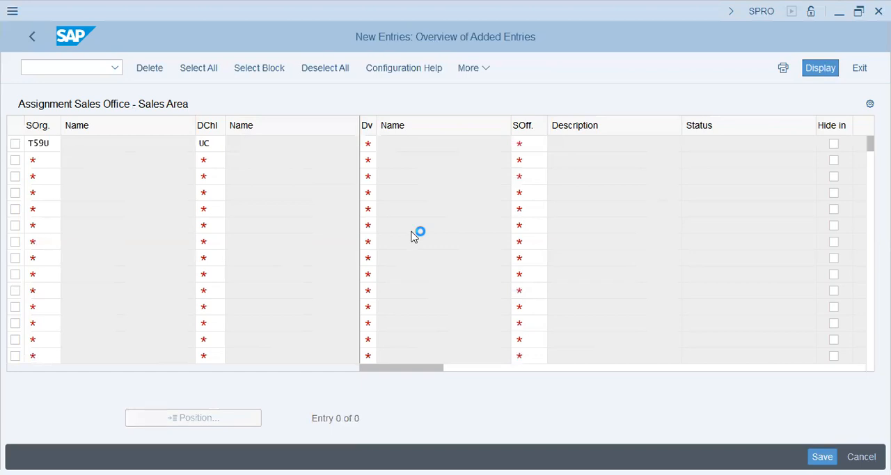
pyautogui.doubleClick(275, 124)
pyautogui.click(534, 143)
pyautogui.write('t59')
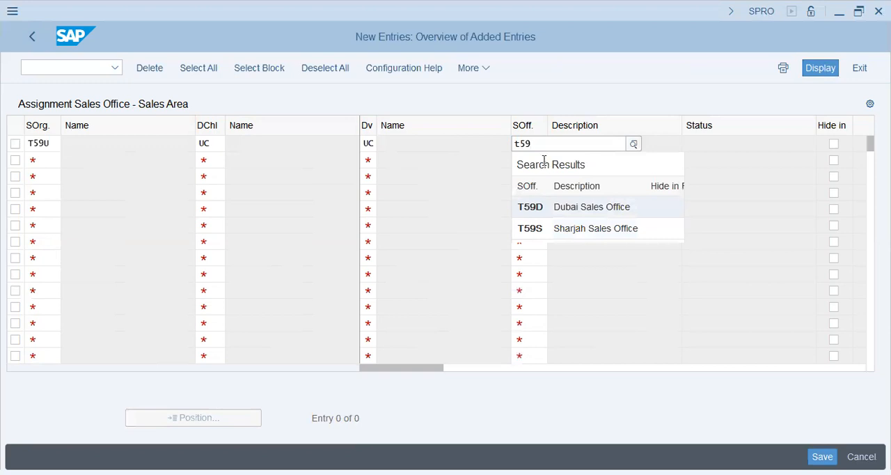
pyautogui.press('Return')
# Add a second assignment for sales organization T59U, distribution channel UC and division UC with sales office T59S.
pyautogui.write('t59u')
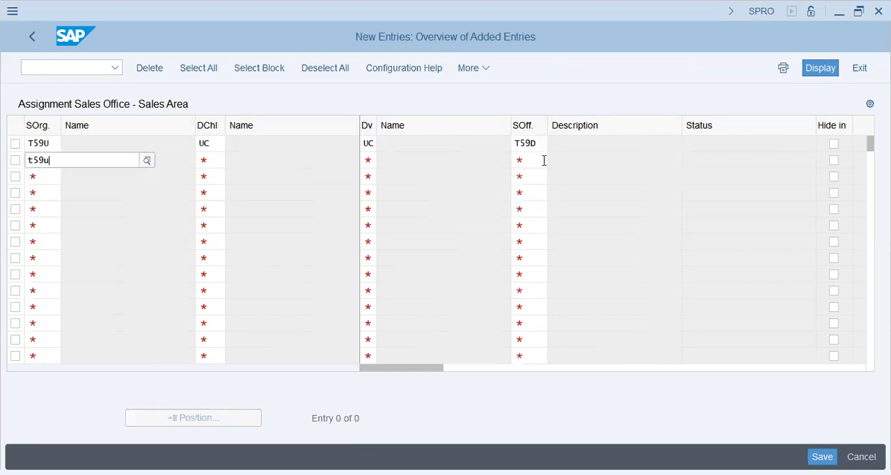
pyautogui.press('Tab')
pyautogui.write('uc')
pyautogui.press('Tab')
pyautogui.write('uc')
pyautogui.press('Tab')
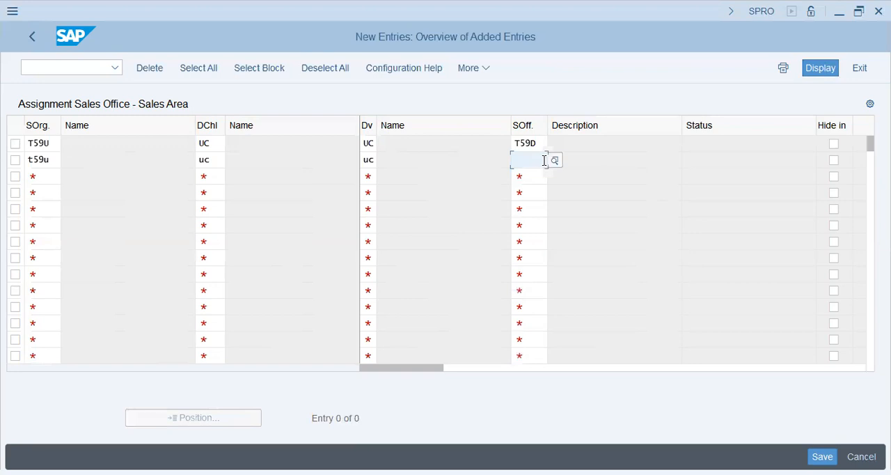
pyautogui.write('t59s')
pyautogui.press('Return')
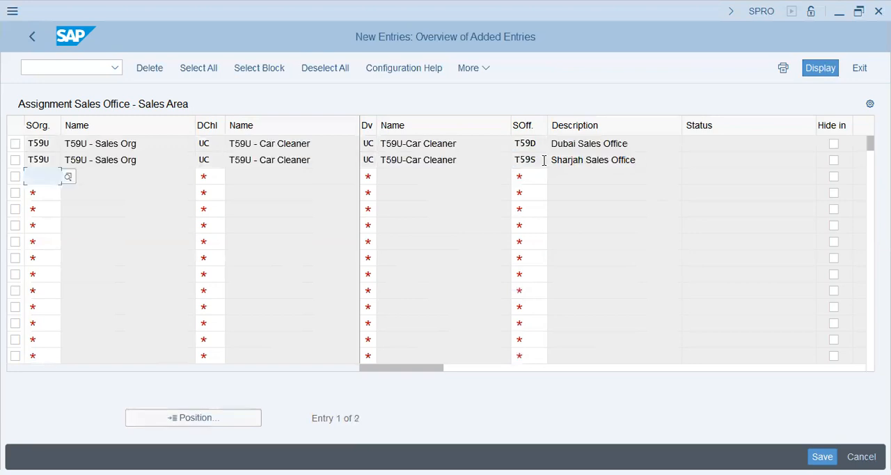
# Save the sales office assignments under the proposed customizing request and leave the activity.
pyautogui.hotkey('ctrl', 's')
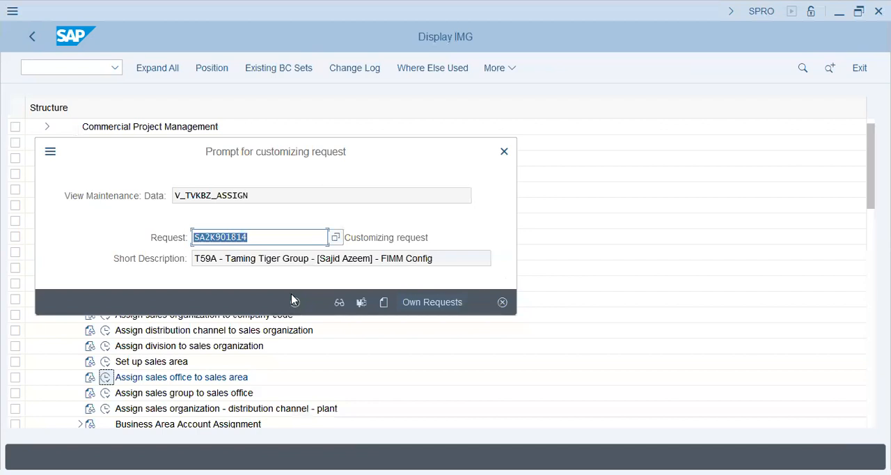
pyautogui.click(293, 301)
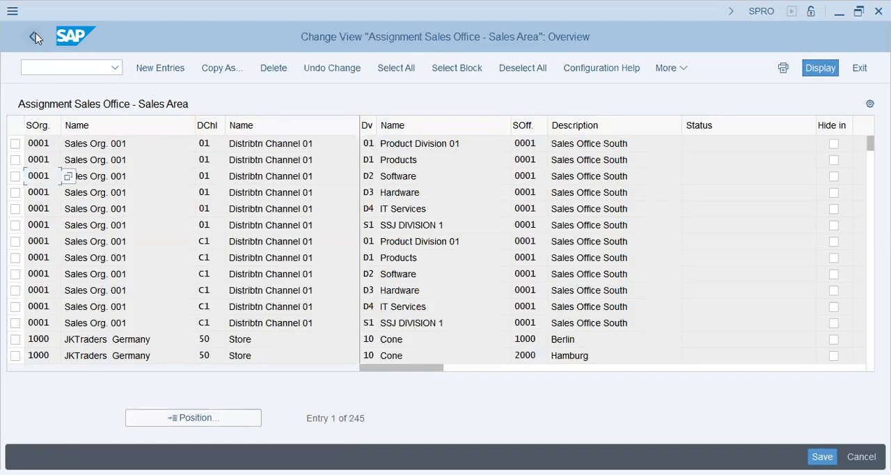
pyautogui.click(36, 33)
# In Assign sales group to sales office, create a new entry for office T59S and look up sales group CR (Corporate T59U).
pyautogui.click(107, 393)
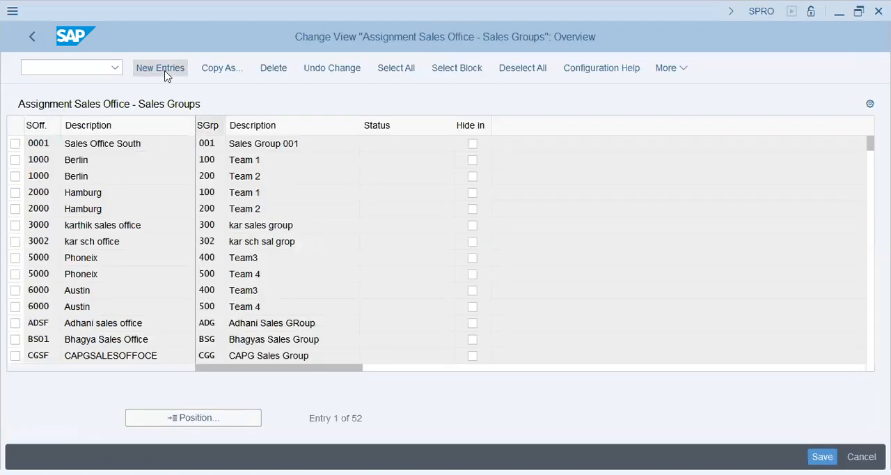
pyautogui.click(160, 68)
pyautogui.write('t59')
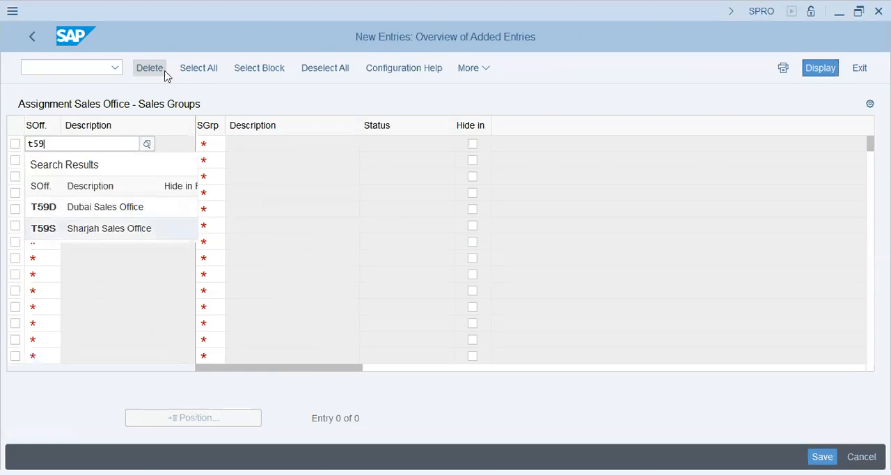
pyautogui.press('Tab')
pyautogui.click(232, 145)
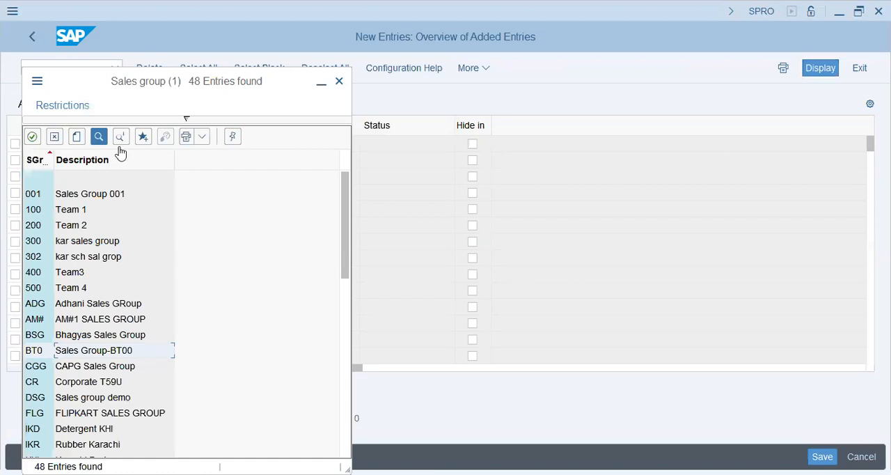
pyautogui.click(121, 137)
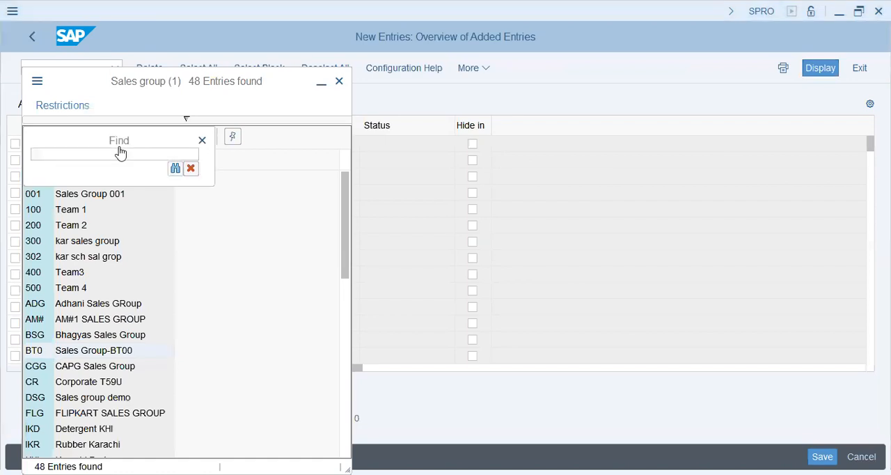
pyautogui.write('t59')
pyautogui.press('Return')
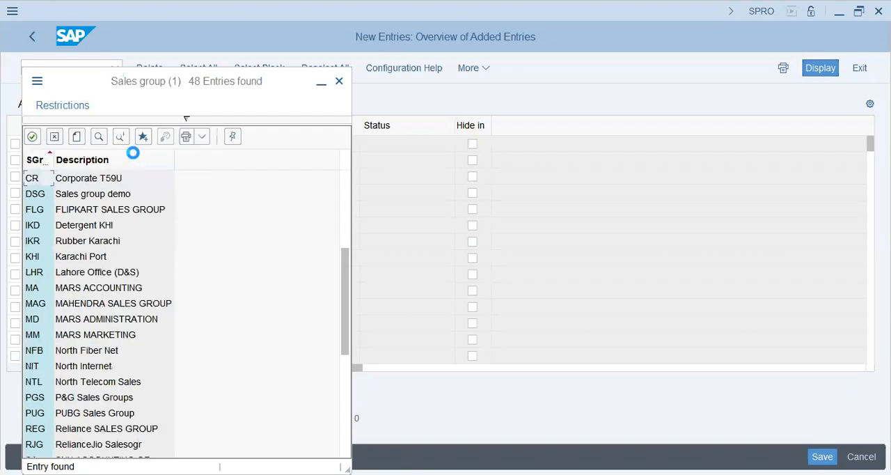
pyautogui.click(101, 178)
# Add a second row assigning sales group SR to sales office T59S.
pyautogui.click(38, 160)
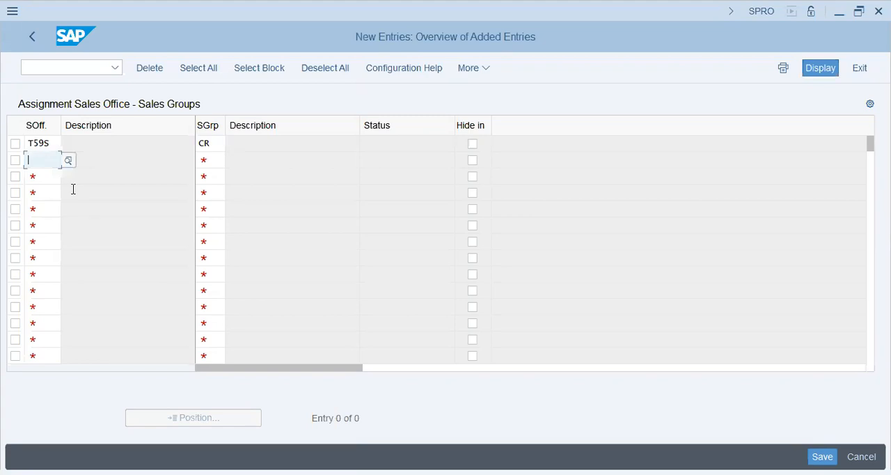
pyautogui.write('t59s')
pyautogui.press('Tab')
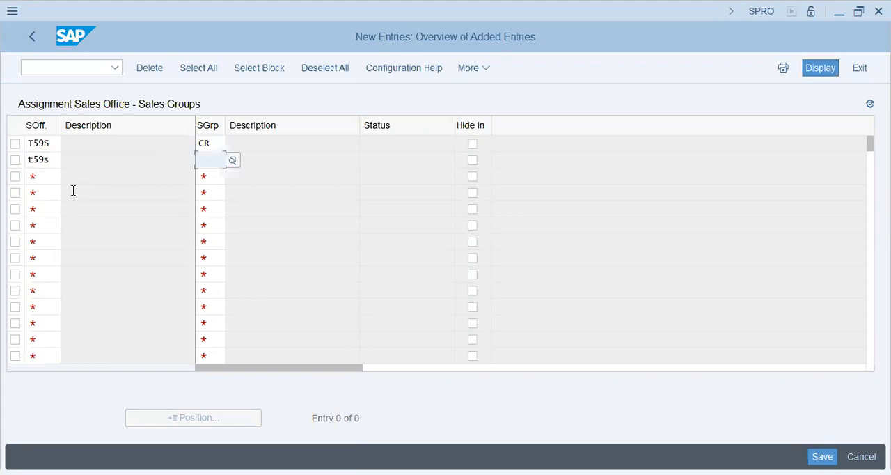
pyautogui.write('sr')
pyautogui.press('Tab')
# Add a third row assigning sales group CR to sales office T59D.
pyautogui.write('t4')
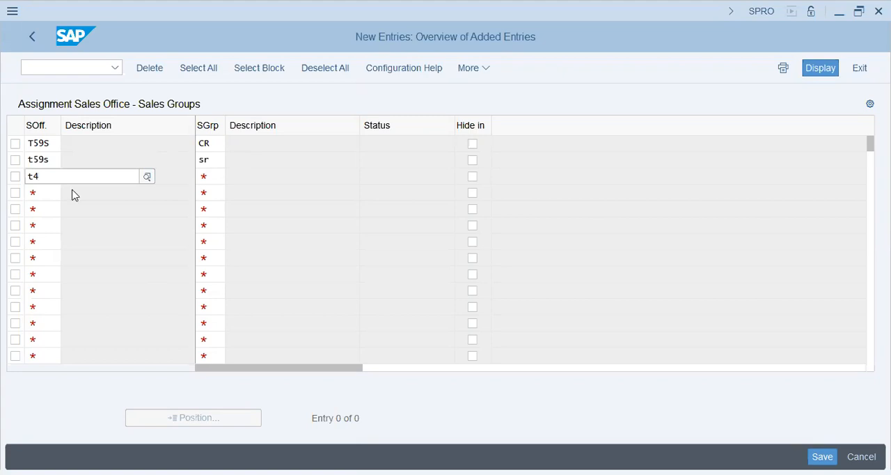
pyautogui.press('BackSpace')
pyautogui.write('59d')
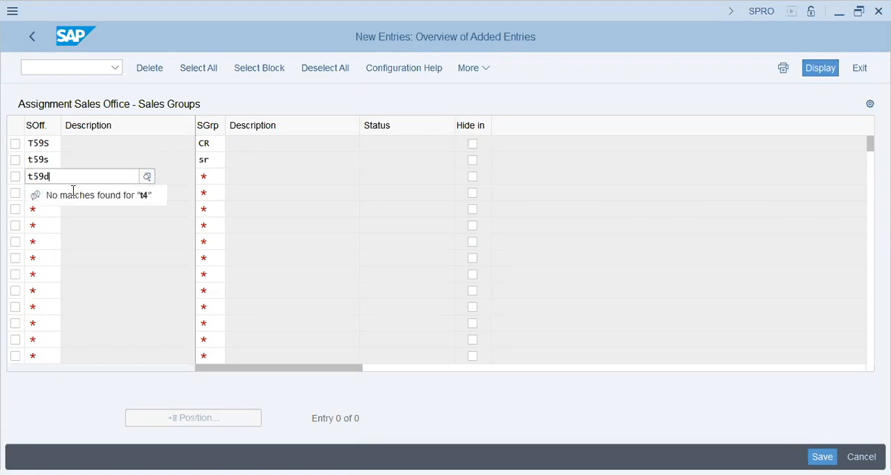
pyautogui.press('Tab')
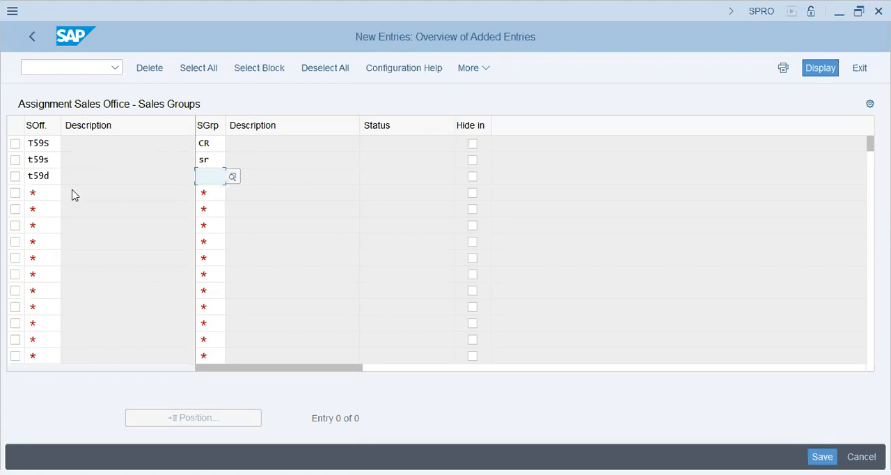
pyautogui.write('cr')
pyautogui.press('Tab')
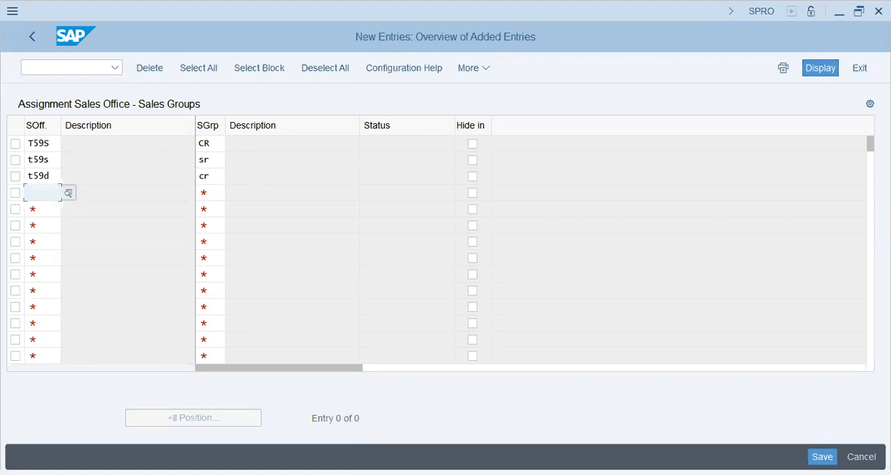
# Add a fourth row assigning sales group SR to sales office T59D and validate the entries.
pyautogui.write('t59d')
pyautogui.press('BackSpace')
pyautogui.press('BackSpace')
pyautogui.press('BackSpace')
pyautogui.press('BackSpace')
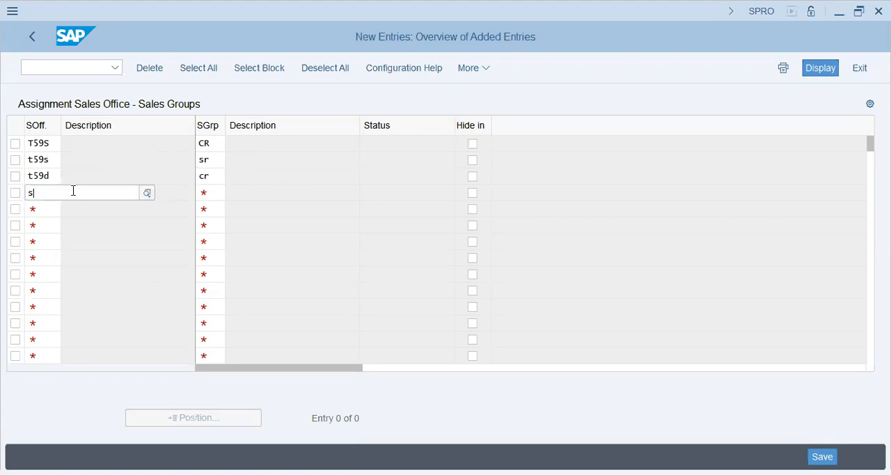
pyautogui.write('5')
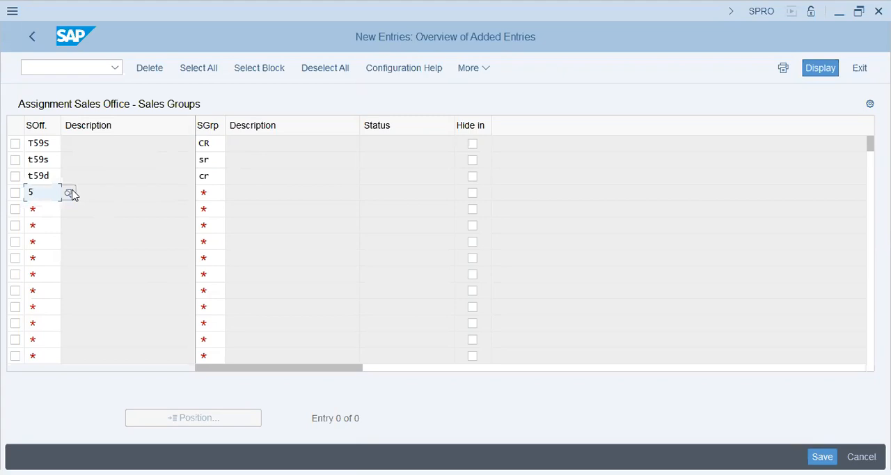
pyautogui.click(73, 191)
pyautogui.click(73, 195)
pyautogui.write('t59d')
pyautogui.press('Tab')
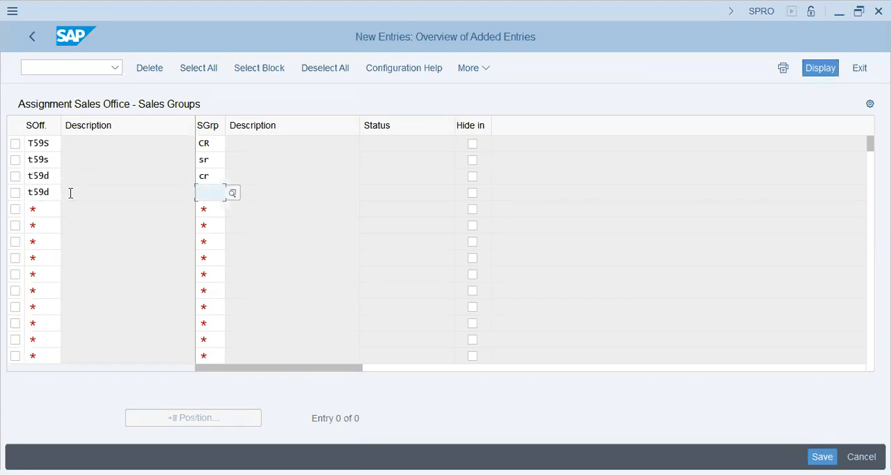
pyautogui.write('sr')
pyautogui.press('Return')
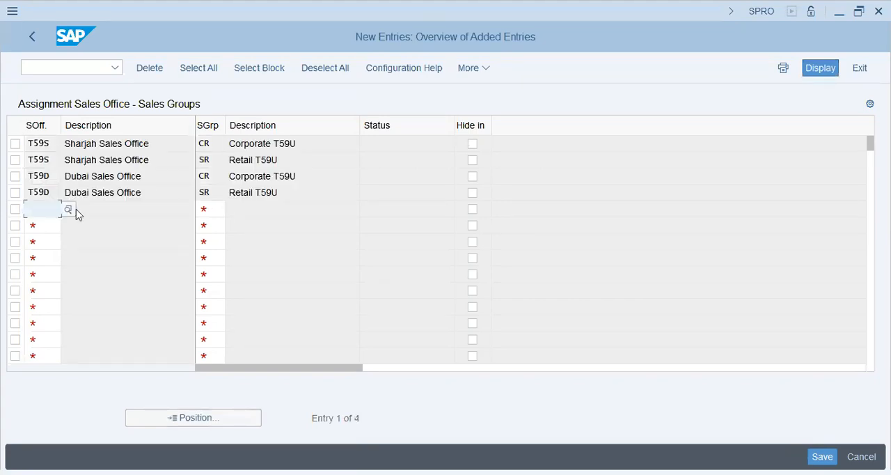
# Check the four office and group pairings, save them under the proposed customizing request and return to the implementation guide.
pyautogui.click(155, 147)
pyautogui.click(163, 175)
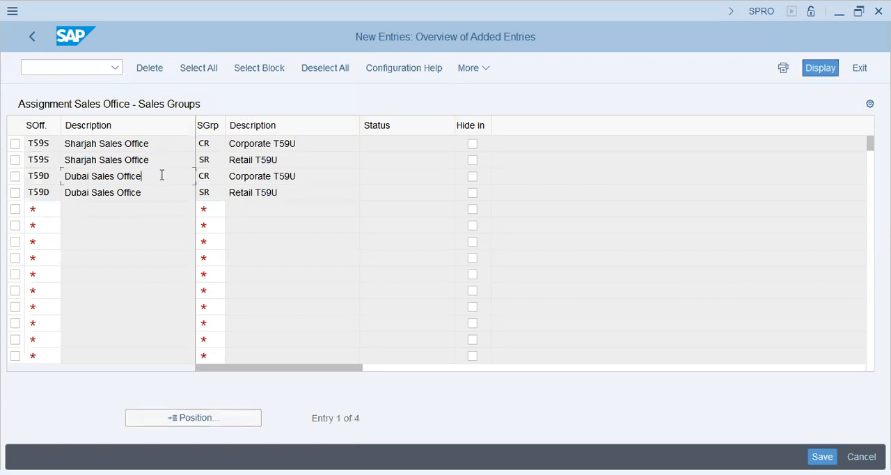
pyautogui.click(314, 146)
pyautogui.click(288, 163)
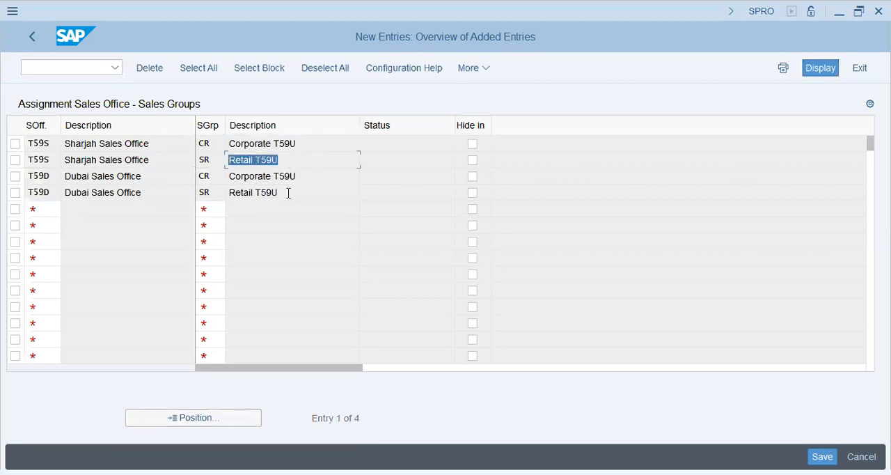
pyautogui.click(314, 176)
pyautogui.click(314, 193)
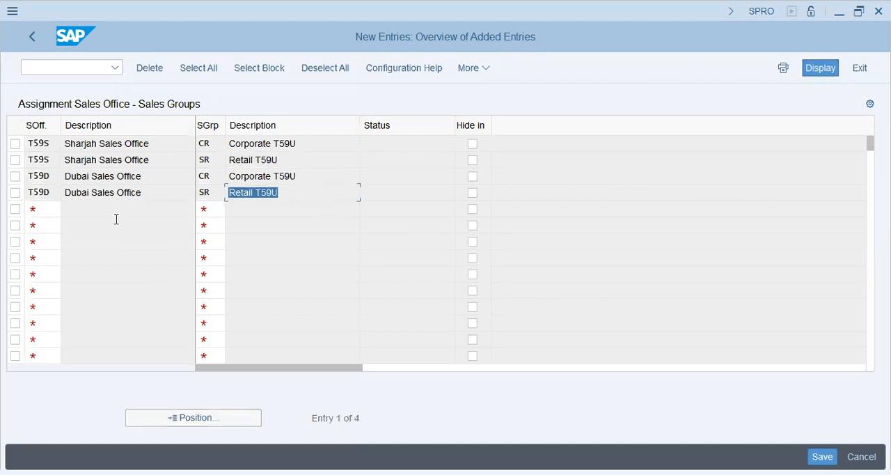
pyautogui.click(822, 456)
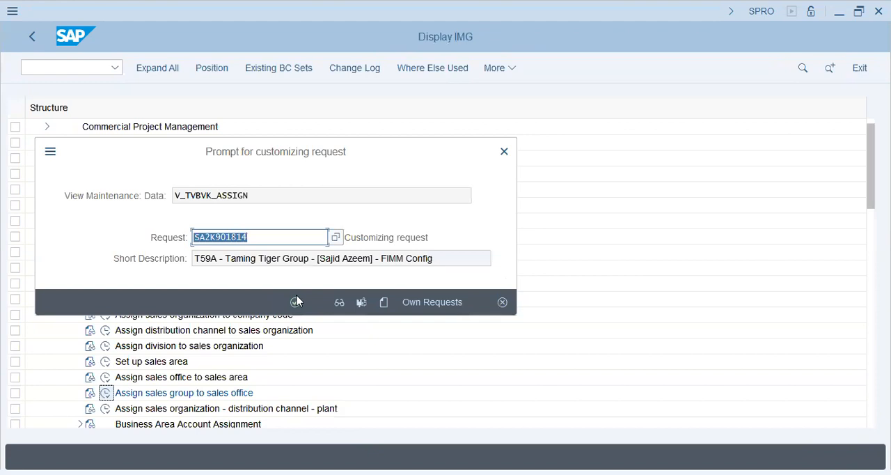
pyautogui.click(296, 301)
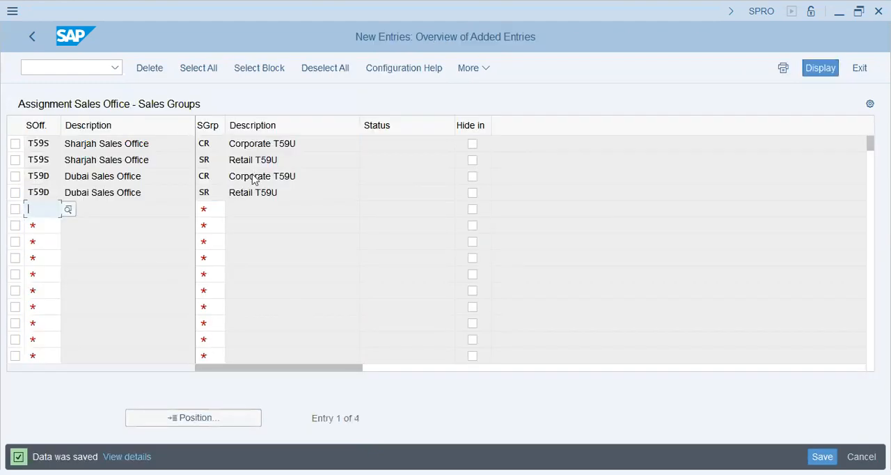
pyautogui.click(255, 177)
pyautogui.click(35, 38)
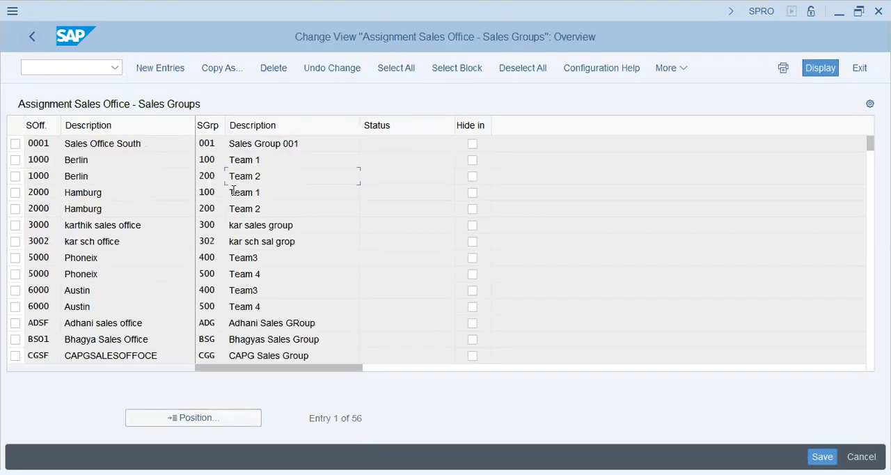
pyautogui.click(32, 39)
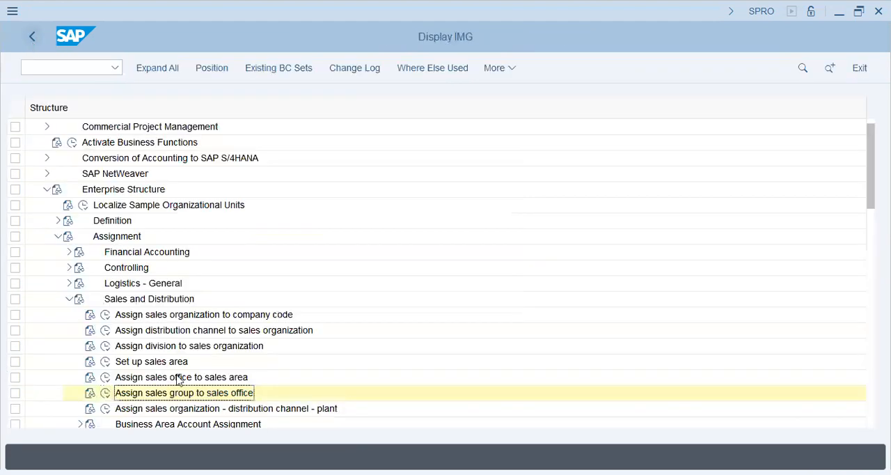
# Open Assign sales organization - distribution channel - plant and start a new entry with sales organization T59U.
pyautogui.scroll(-2, 177, 379)
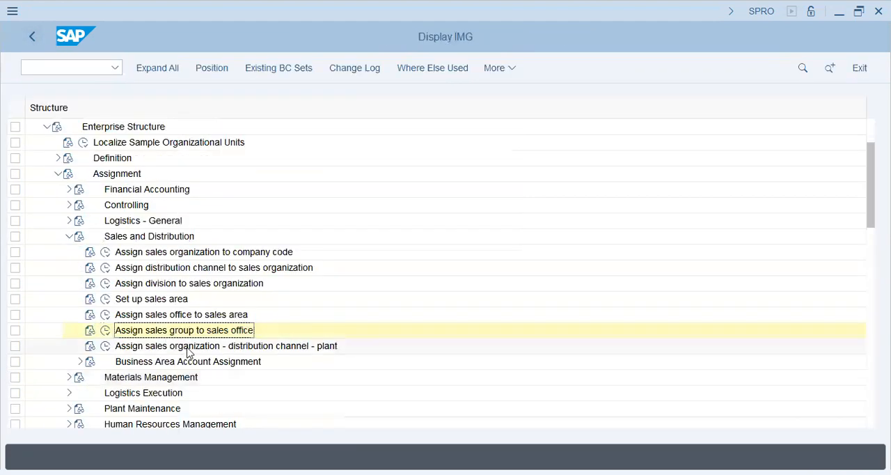
pyautogui.click(105, 345)
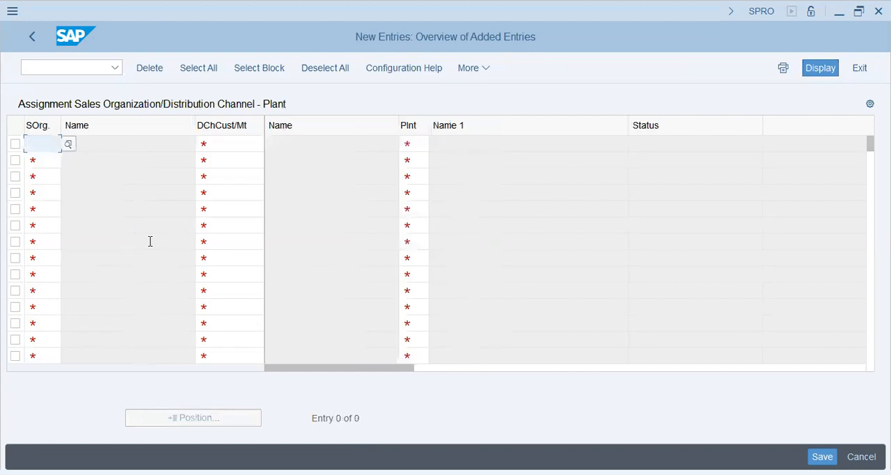
pyautogui.write('t59')
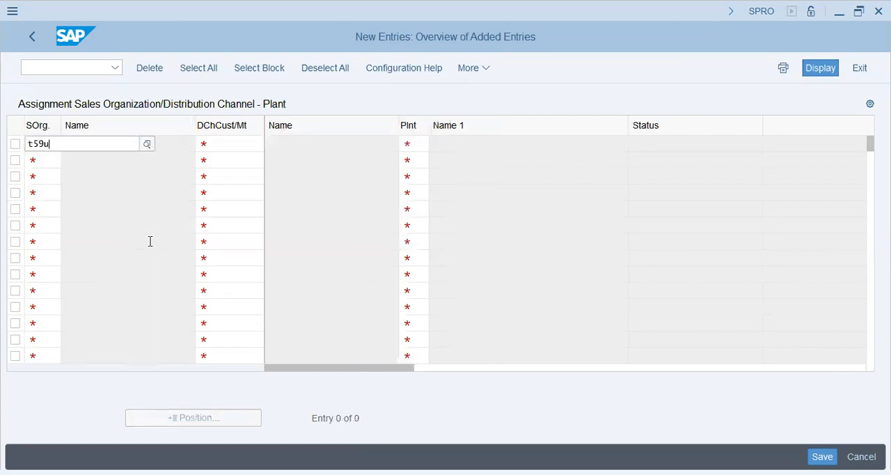
pyautogui.write('u')
pyautogui.press('Tab')
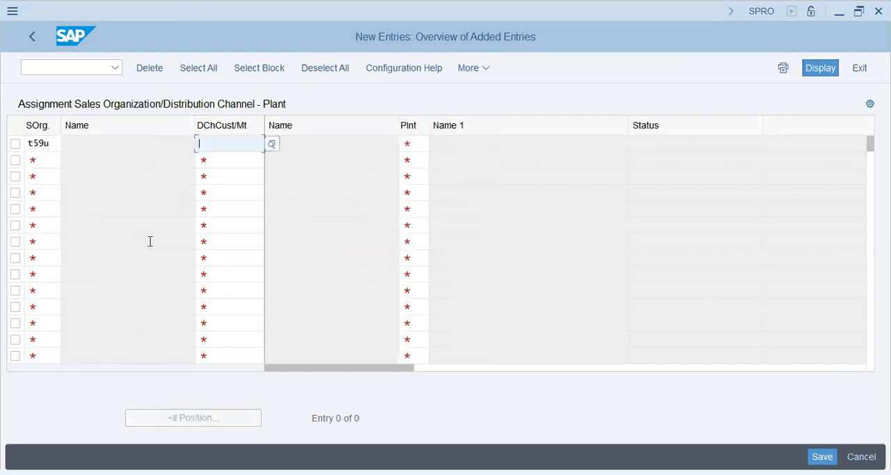
# Complete the T59U sales organization entry with distribution channel UC and plant T59U and validate it.
pyautogui.click(275, 145)
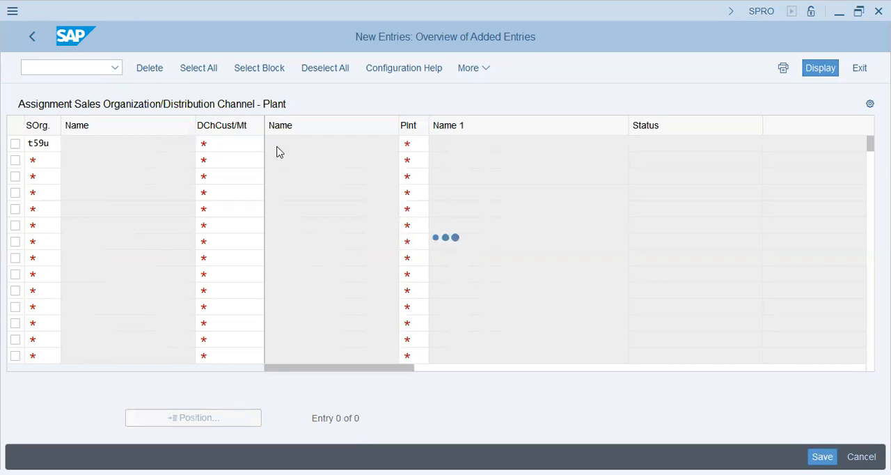
pyautogui.click(420, 143)
pyautogui.write('t59u')
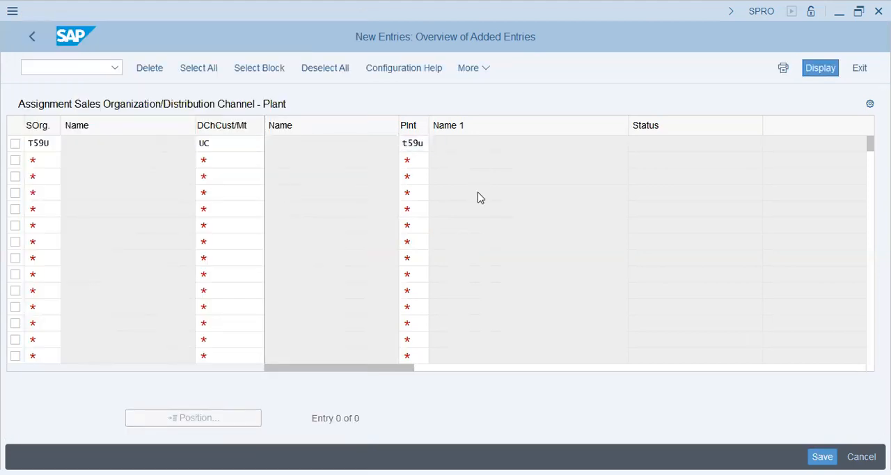
pyautogui.press('Return')
# Save the sales organization, distribution channel and plant assignment under the proposed customizing request and return to the implementation guide.
pyautogui.click(822, 456)
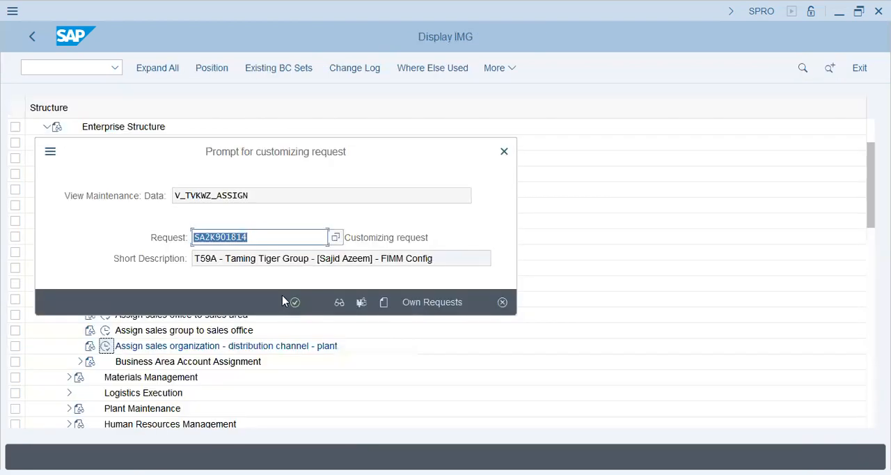
pyautogui.click(295, 302)
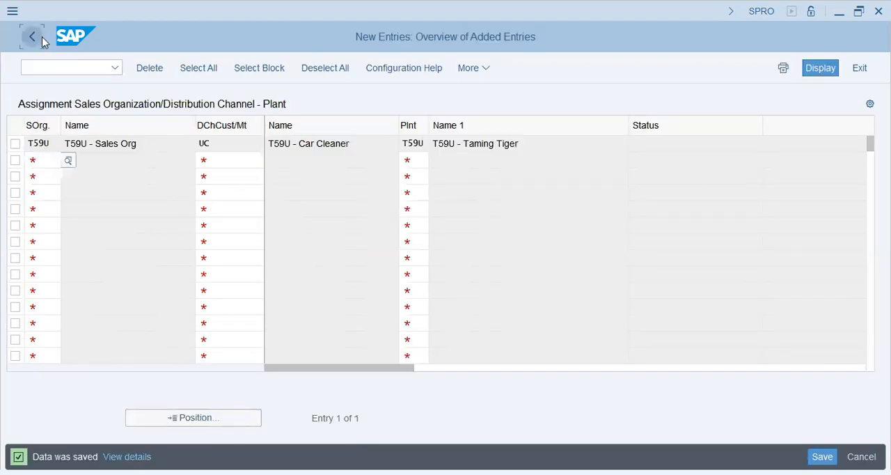
pyautogui.click(41, 37)
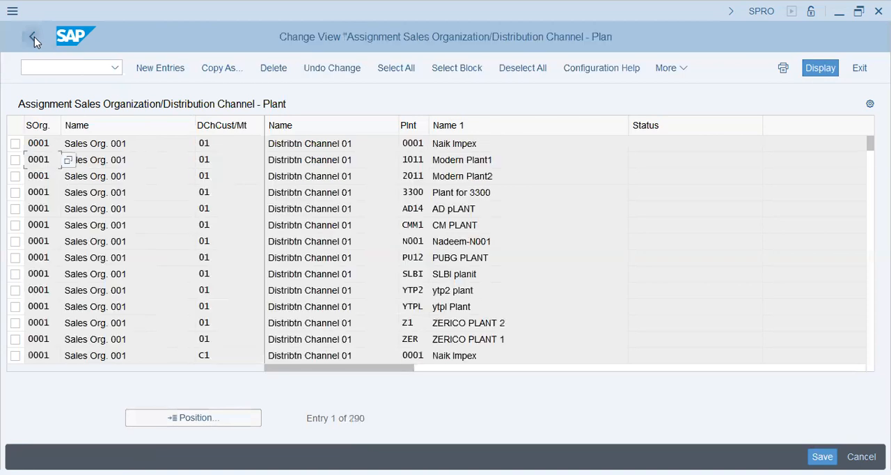
pyautogui.click(30, 42)
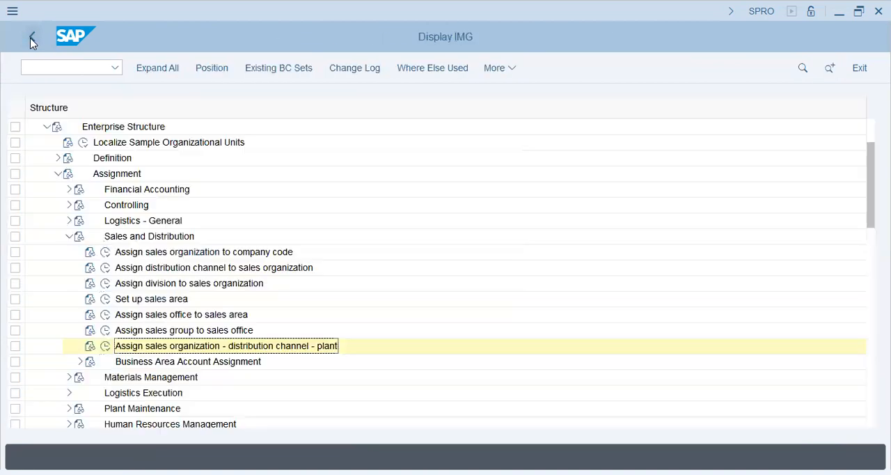
# Open Assign purchasing organization to company code under the Materials Management assignments and position the list at purchasing organization T59U.
pyautogui.click(70, 237)
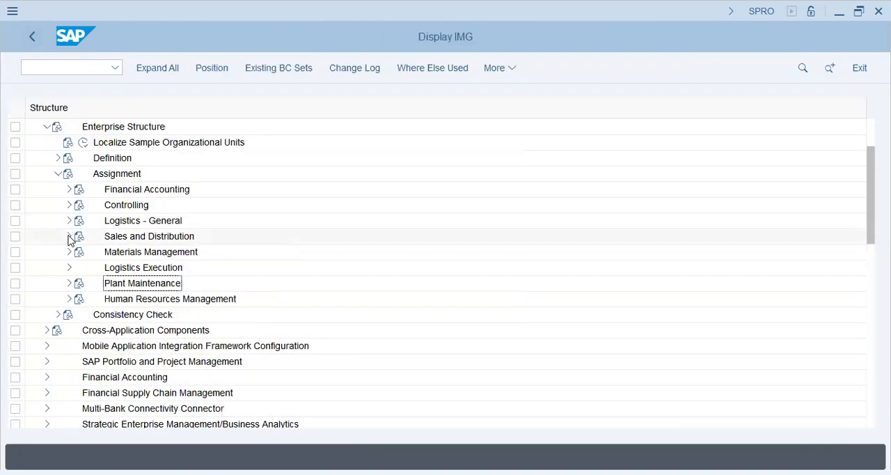
pyautogui.click(69, 252)
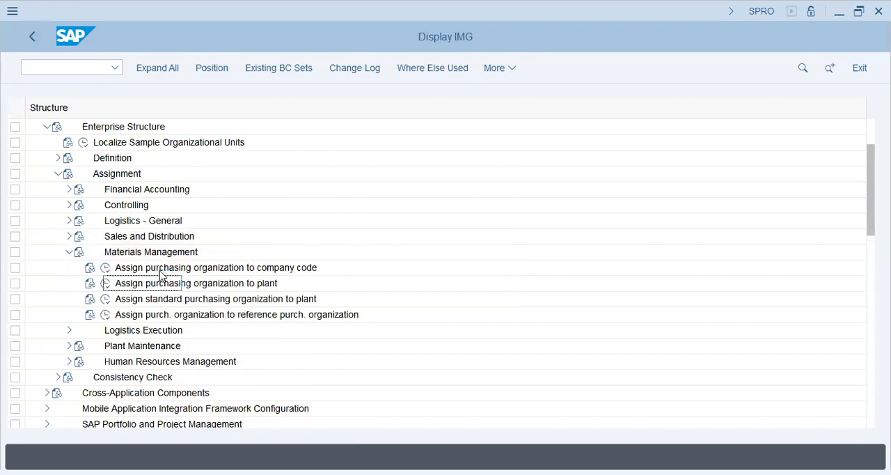
pyautogui.click(106, 269)
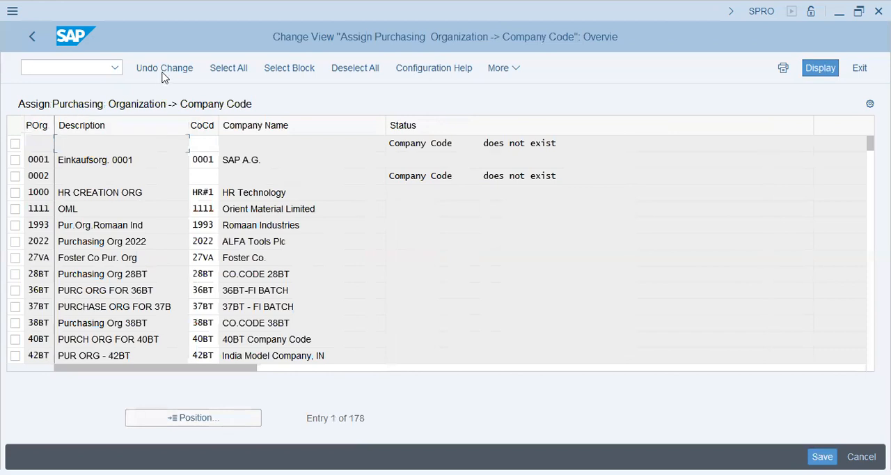
pyautogui.click(192, 418)
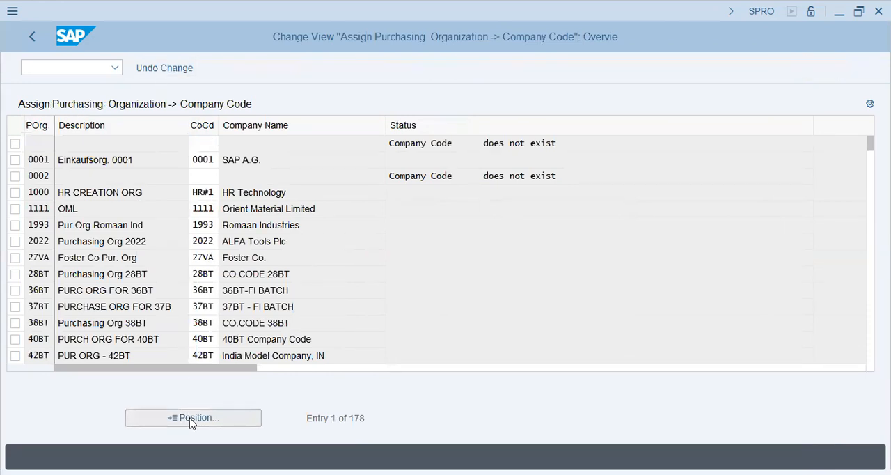
pyautogui.write('t59u')
pyautogui.press('Return')
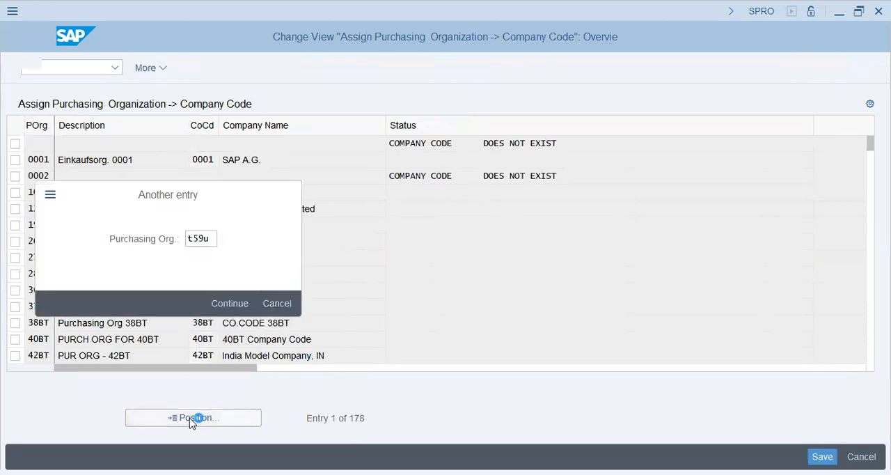
# Assign company code T59U to purchasing organization T59U, save under the proposed customizing request and return to the implementation guide.
pyautogui.click(205, 146)
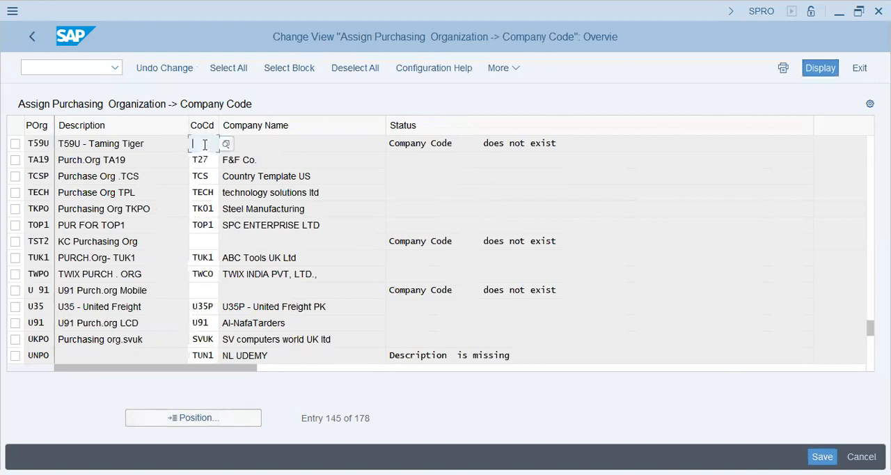
pyautogui.write('t59u')
pyautogui.press('Return')
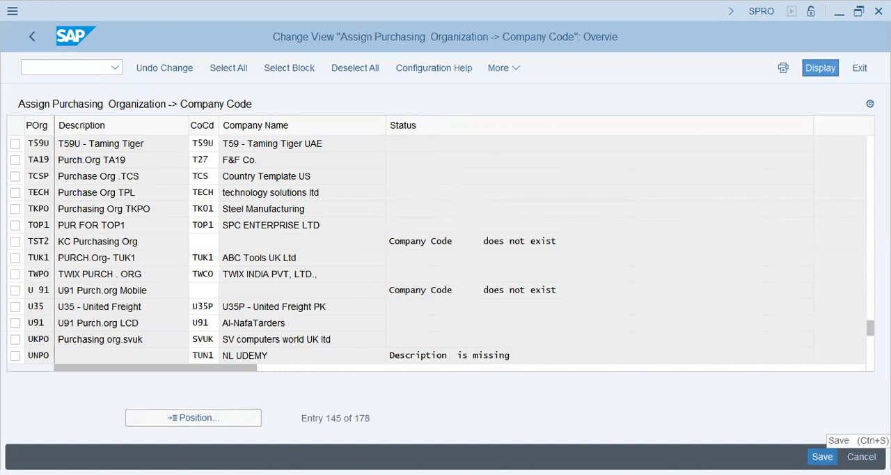
pyautogui.hotkey('ctrl', 's')
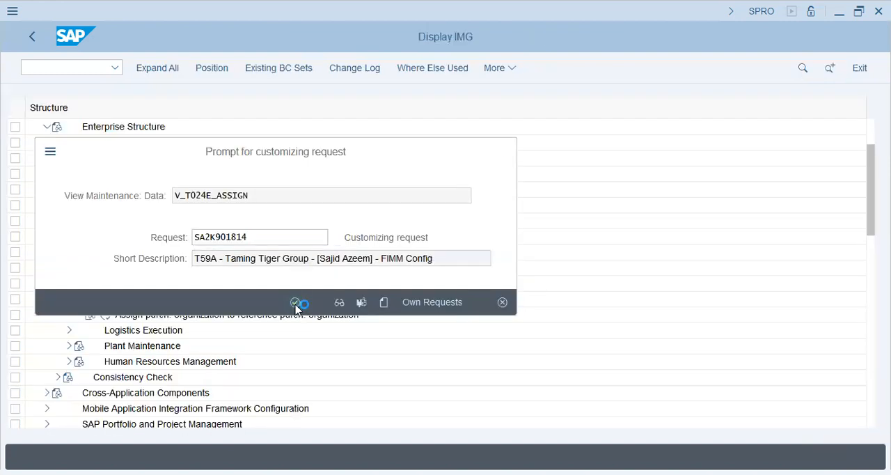
pyautogui.click(295, 303)
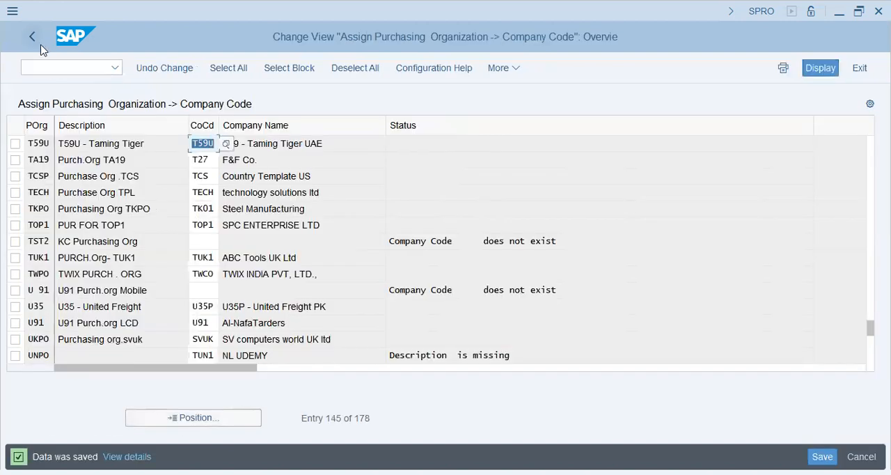
pyautogui.click(35, 38)
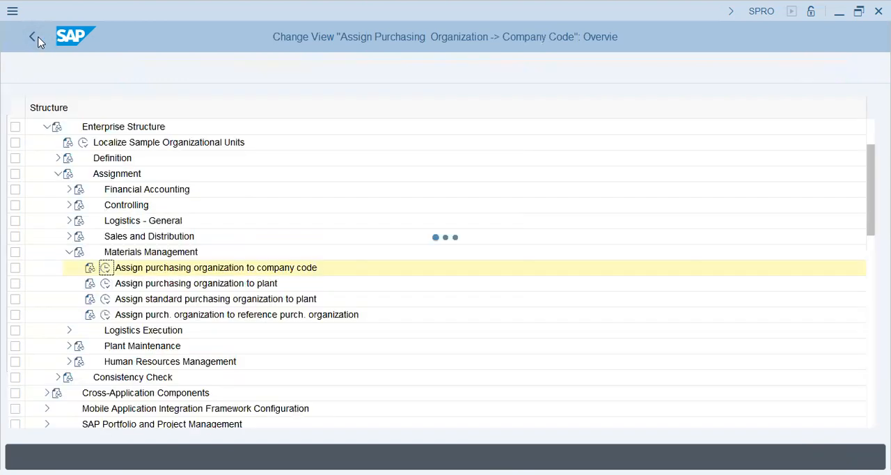
# Open Assign purchasing organization to plant and add a new entry pairing purchasing organization T59U with plant T59U.
pyautogui.click(105, 283)
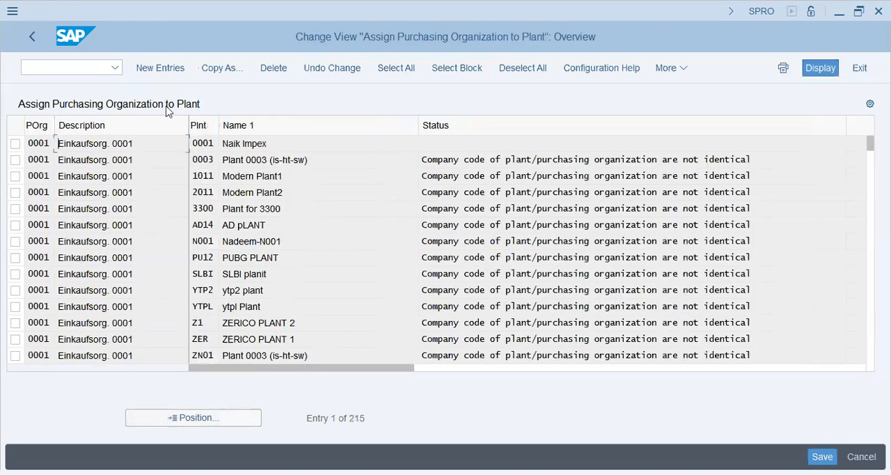
pyautogui.press('F5')
pyautogui.write('t59u')
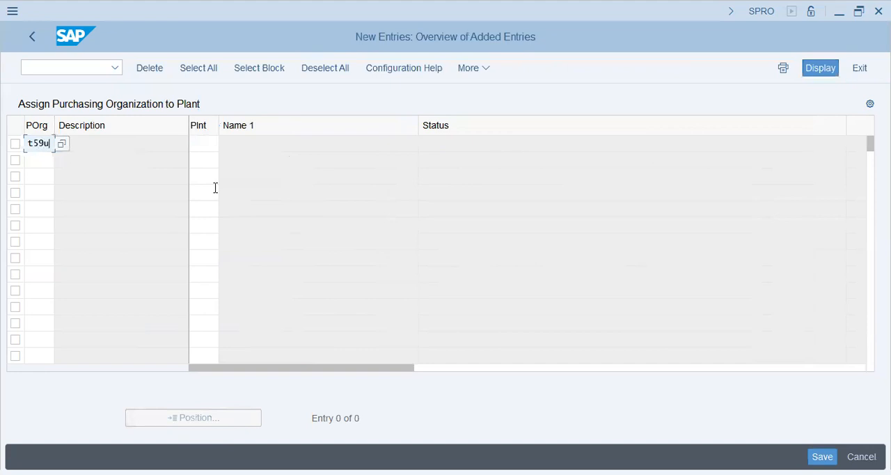
pyautogui.press('Tab')
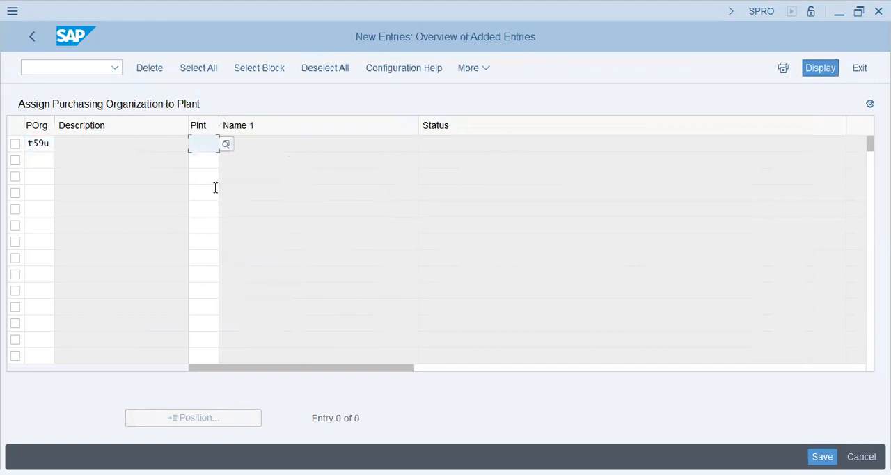
pyautogui.write('trr')
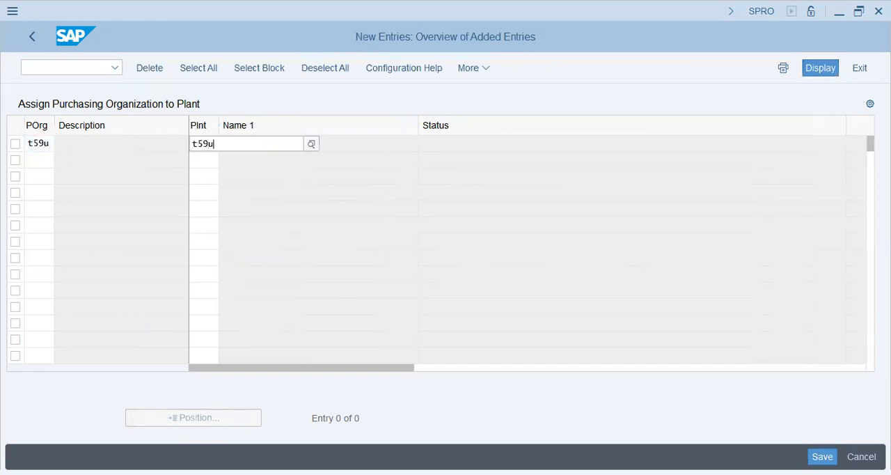
pyautogui.press('Return')
# Save the purchasing organization to plant assignment under the proposed customizing request and return to the implementation guide.
pyautogui.click(834, 450)
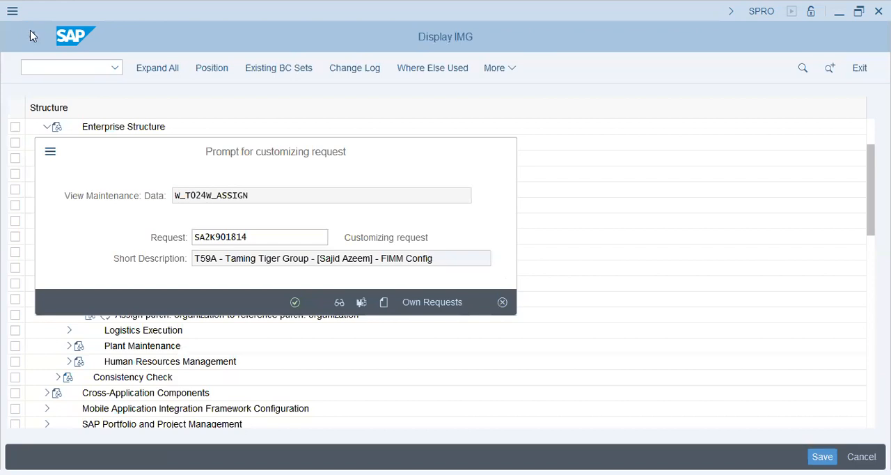
pyautogui.press('Return')
pyautogui.click(32, 36)
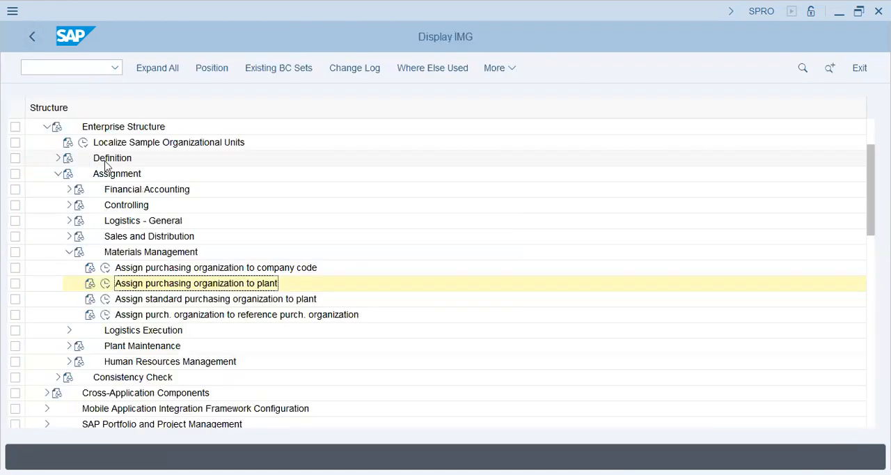
# Open Assign standard purchasing organization to plant and position the list at plant T59U.
pyautogui.press('Return')
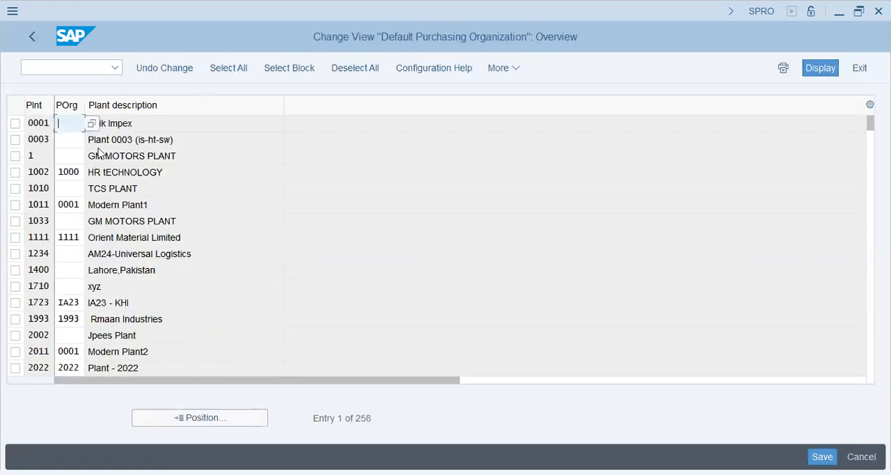
pyautogui.click(213, 418)
pyautogui.write('t59u')
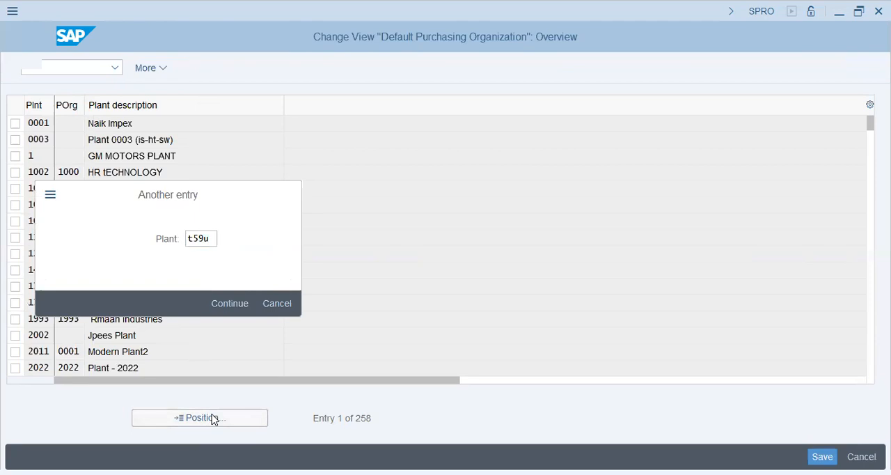
pyautogui.press('Return')
# Set T59U as plant T59U's standard purchasing organization, save it under the customizing request and collapse the Materials Management assignments in the guide.
pyautogui.write('t5')
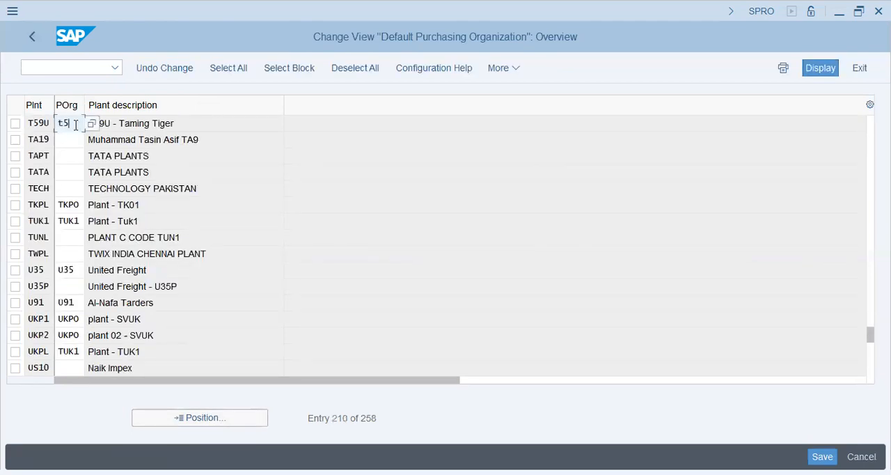
pyautogui.write('9u')
pyautogui.press('Return')
pyautogui.hotkey('ctrl', 's')
pyautogui.click(298, 302)
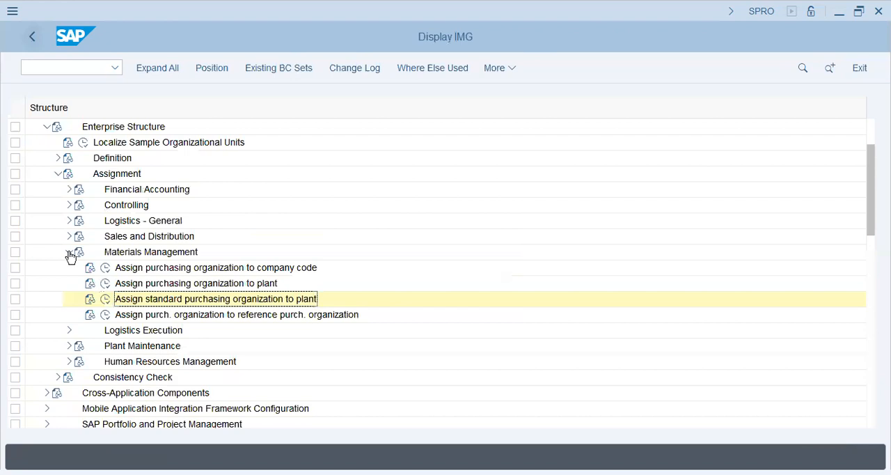
pyautogui.click(69, 252)
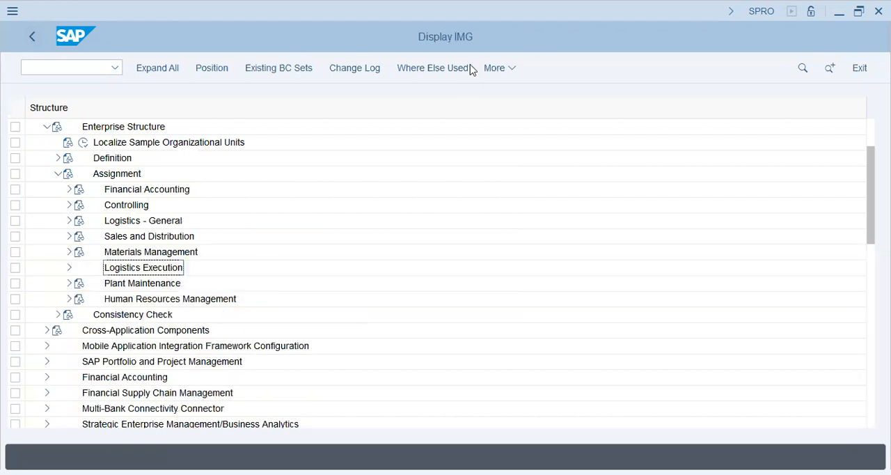